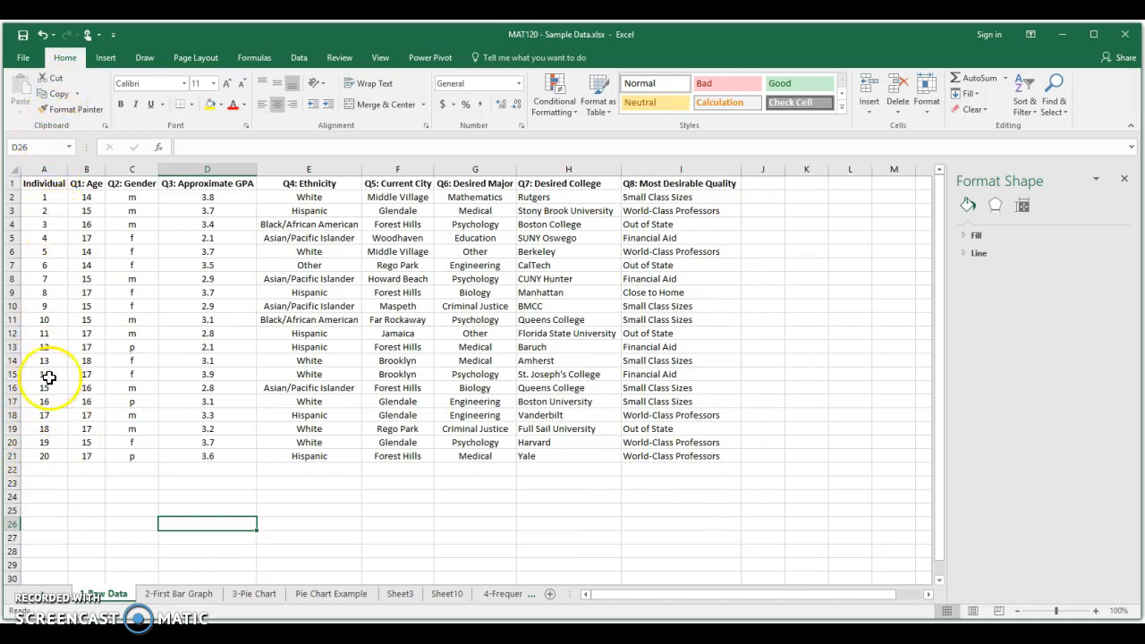
- Review the survey answers of individuals 1 and 15 across the question columns of the 1-Raw Data sheet
left_click(88, 199)
left_click(150, 197)
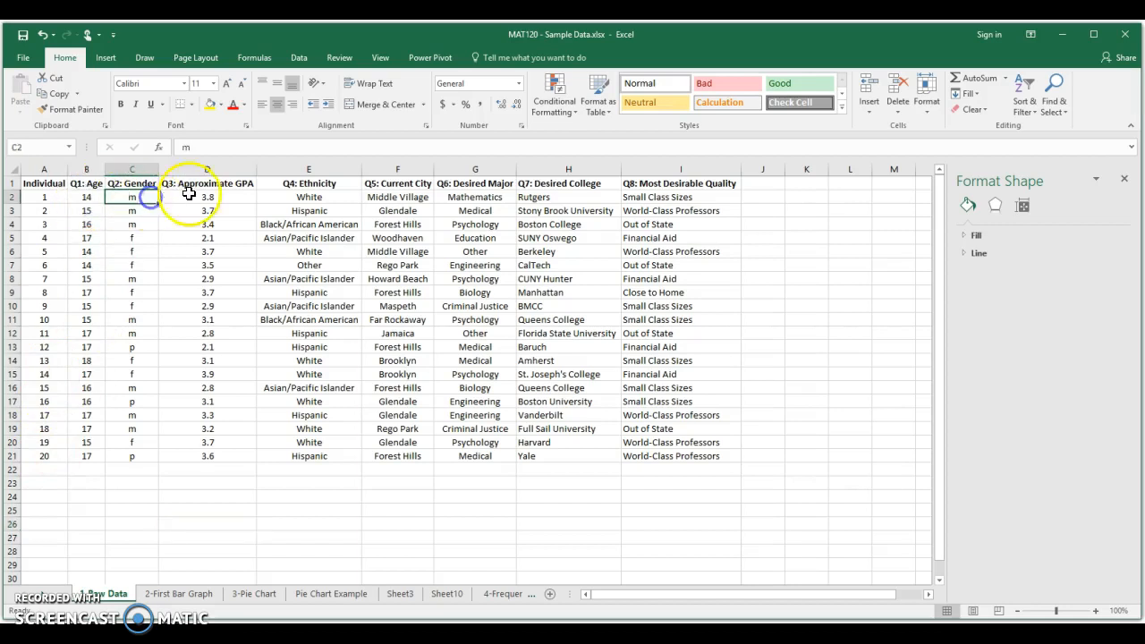
left_click(206, 193)
left_click(315, 196)
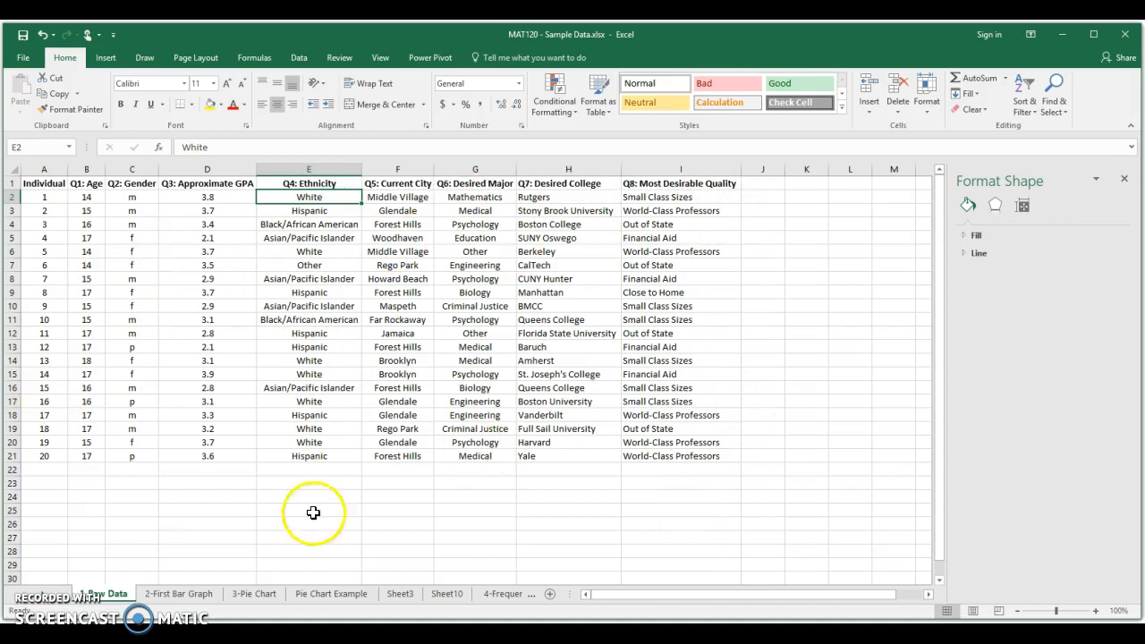
left_click(49, 388)
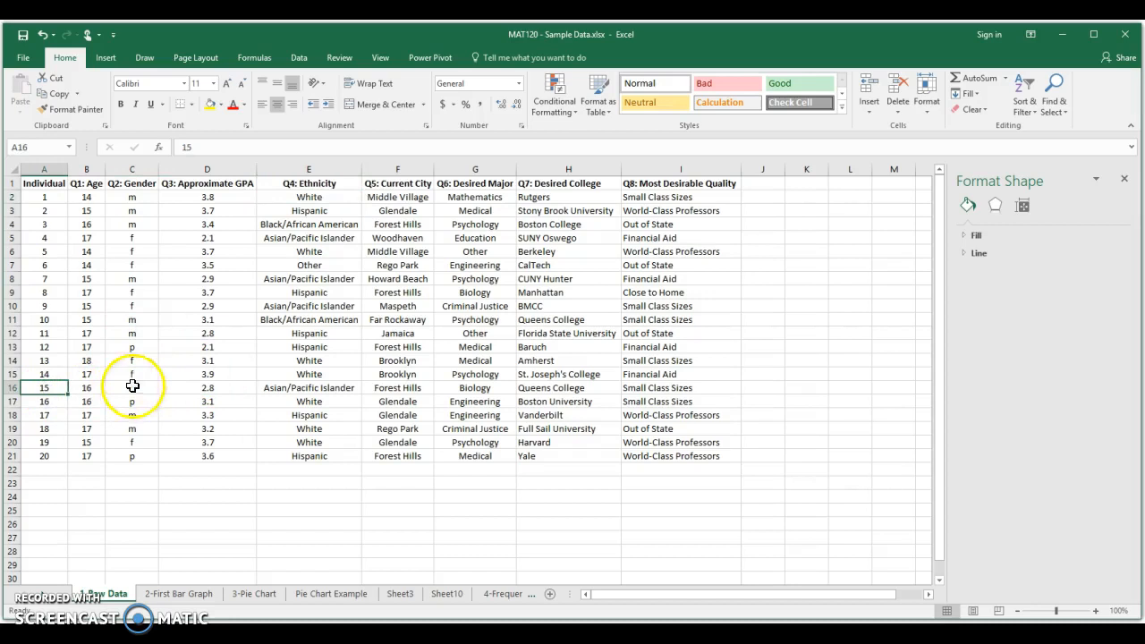
left_click(92, 389)
left_click(136, 389)
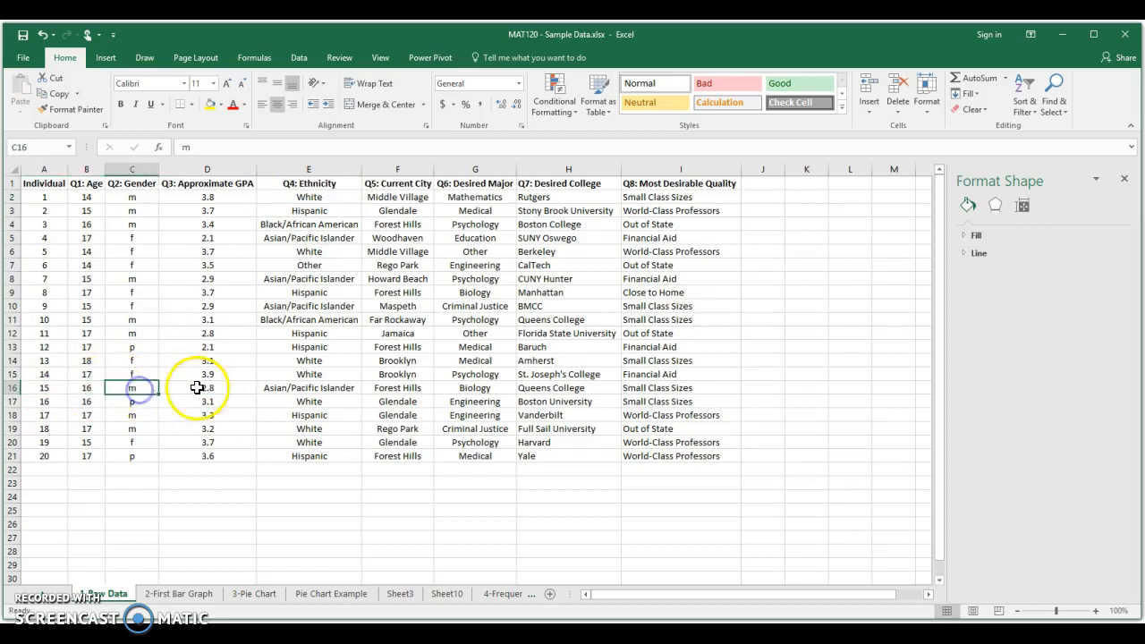
left_click(224, 388)
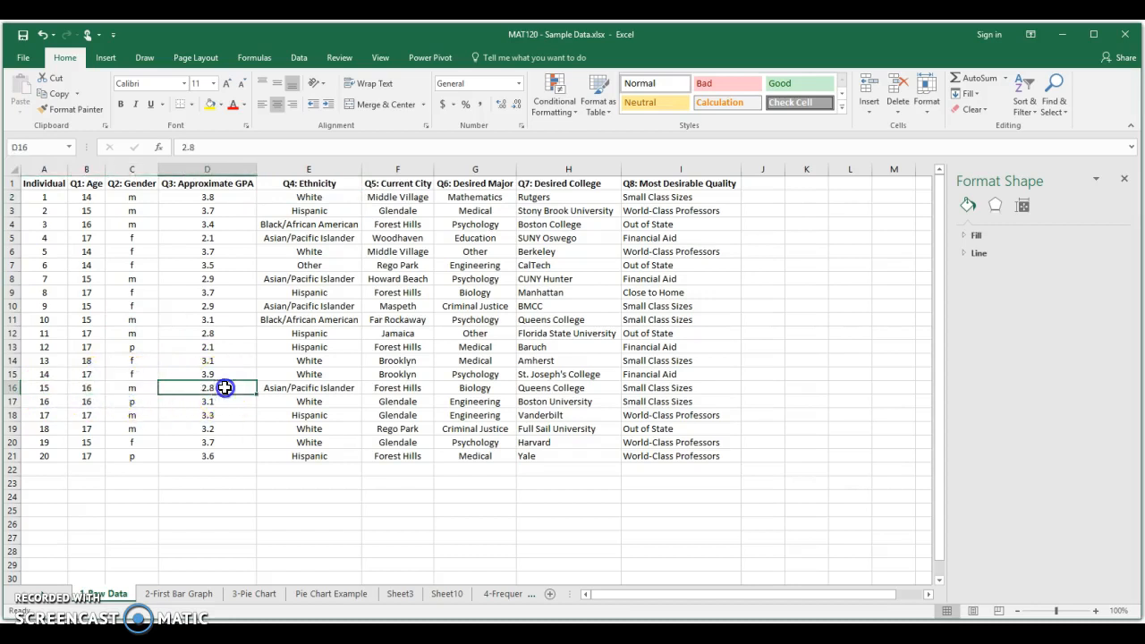
left_click(288, 387)
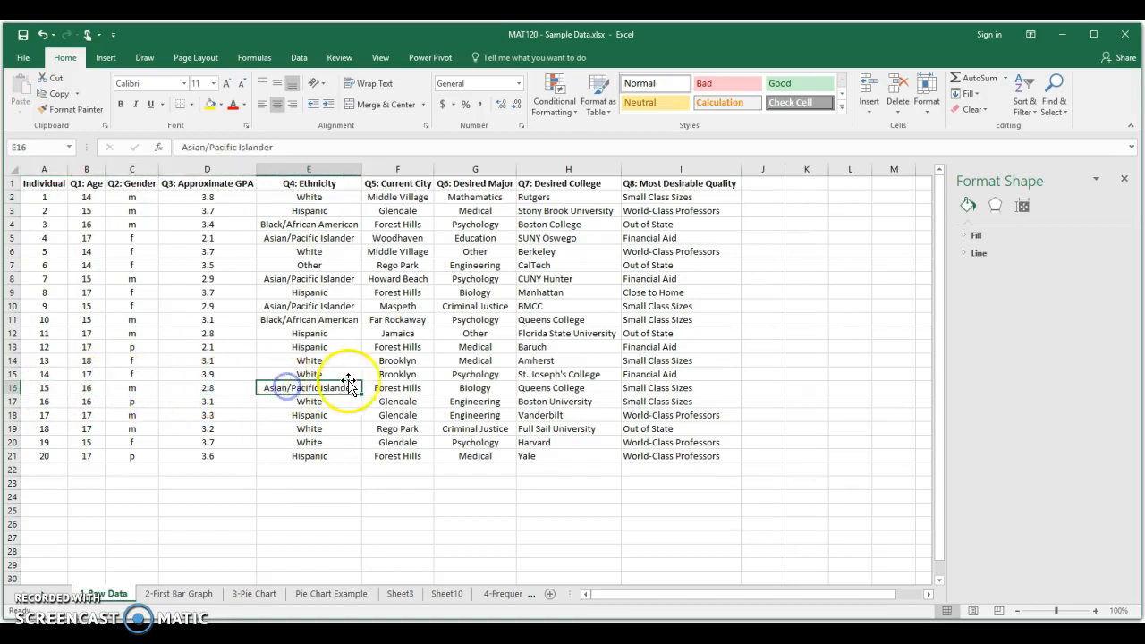
left_click(427, 389)
left_click(491, 390)
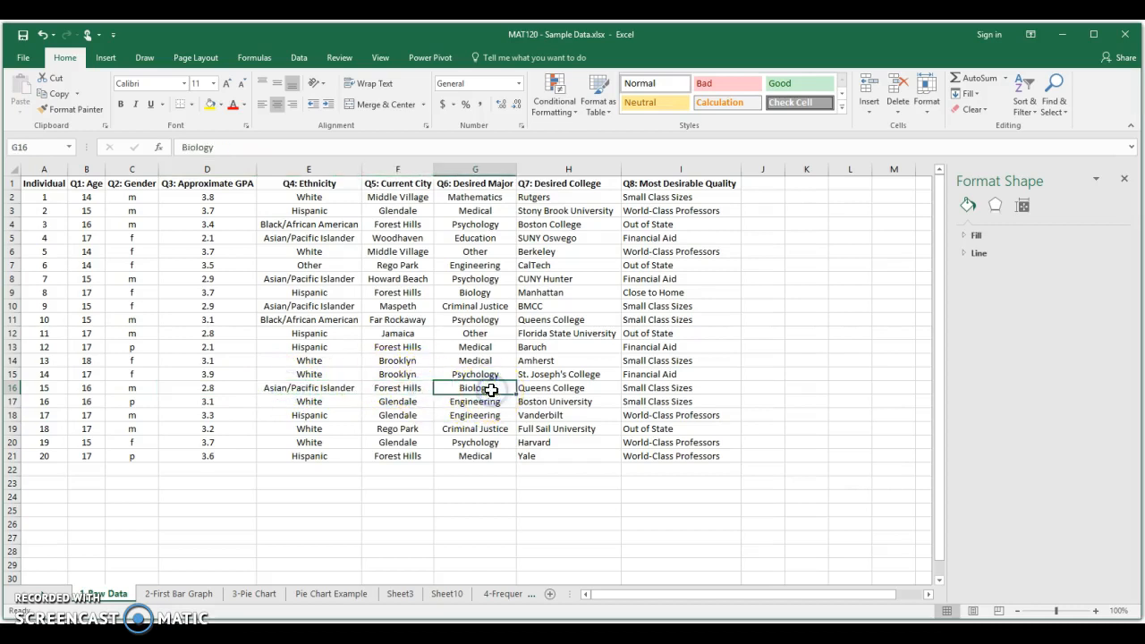
left_click(589, 388)
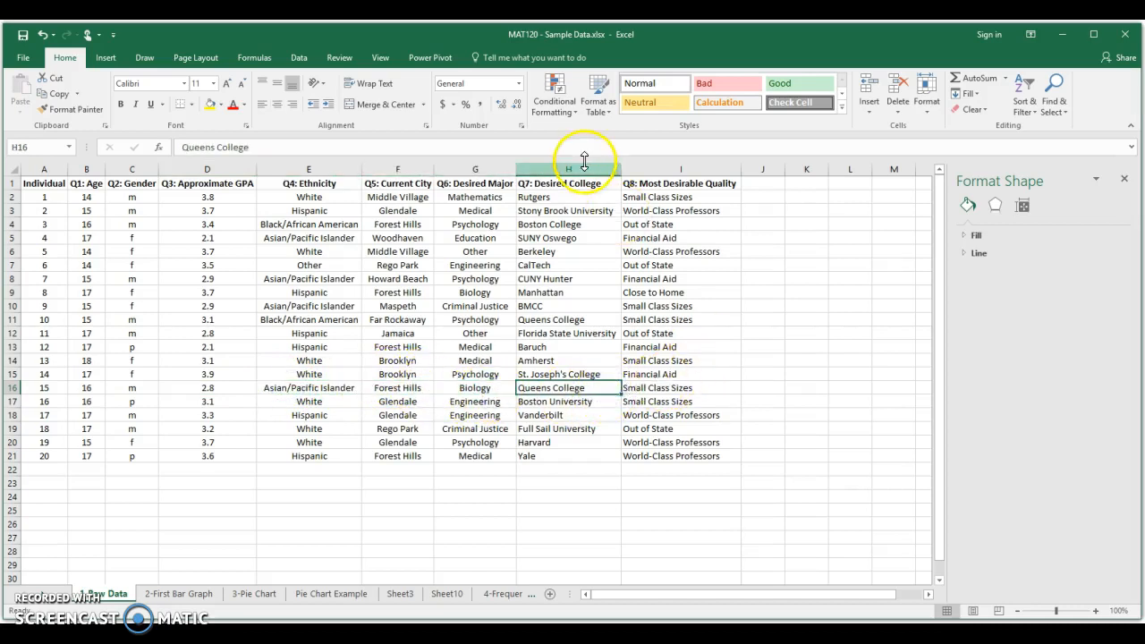
left_click(678, 391)
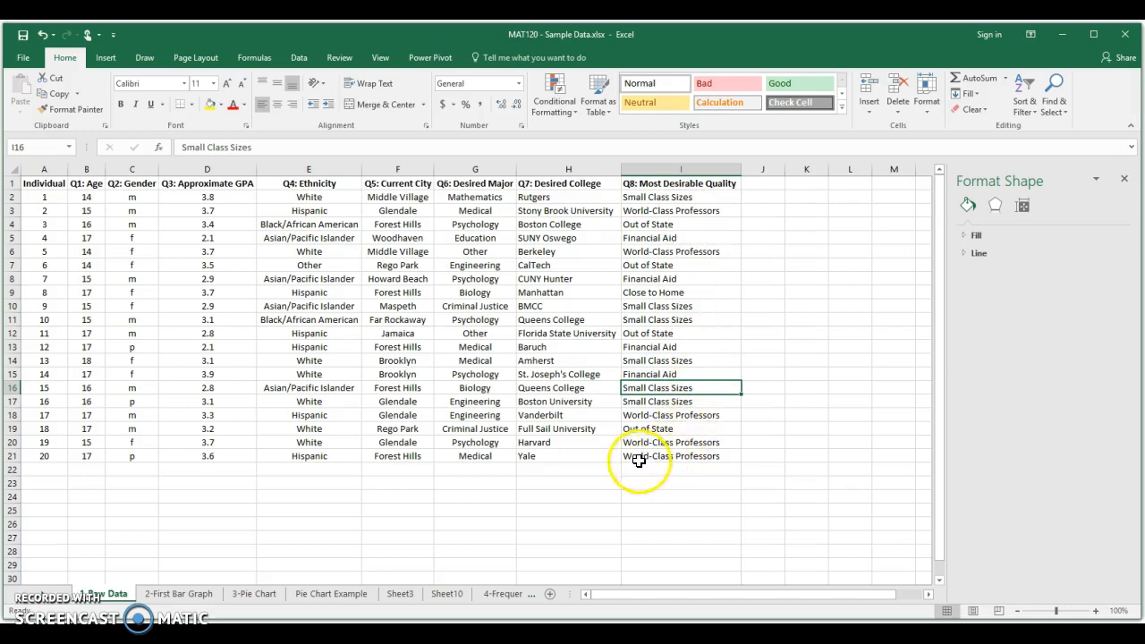
left_click(608, 482)
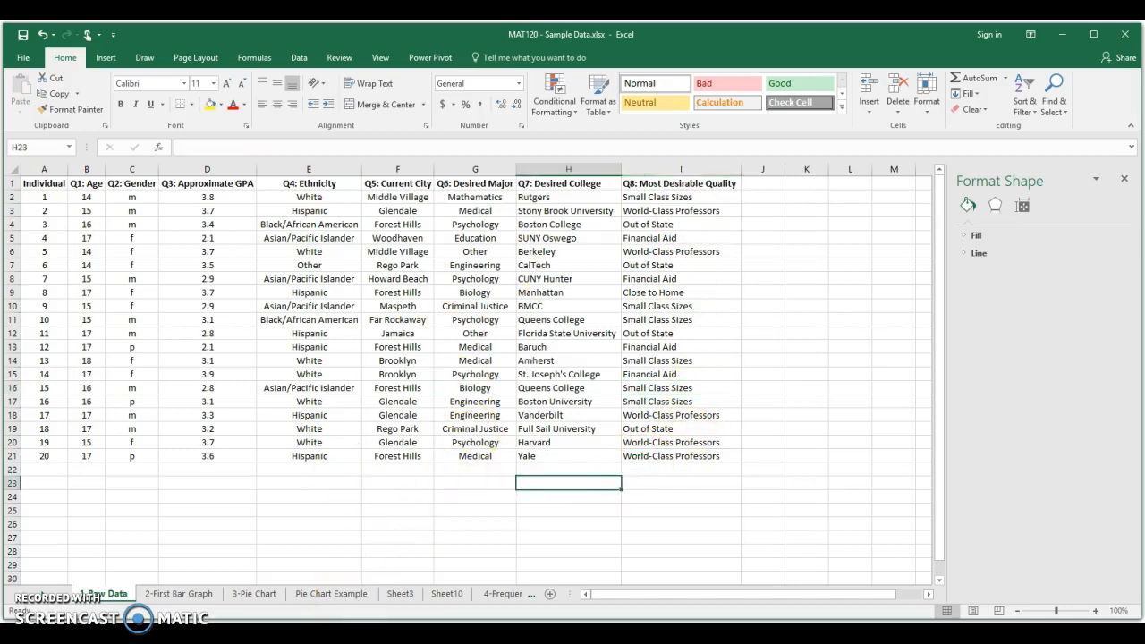
- Switch to the course presentation and read the Data Analysis Project #2 instructions on which displays to create
left_click(396, 635)
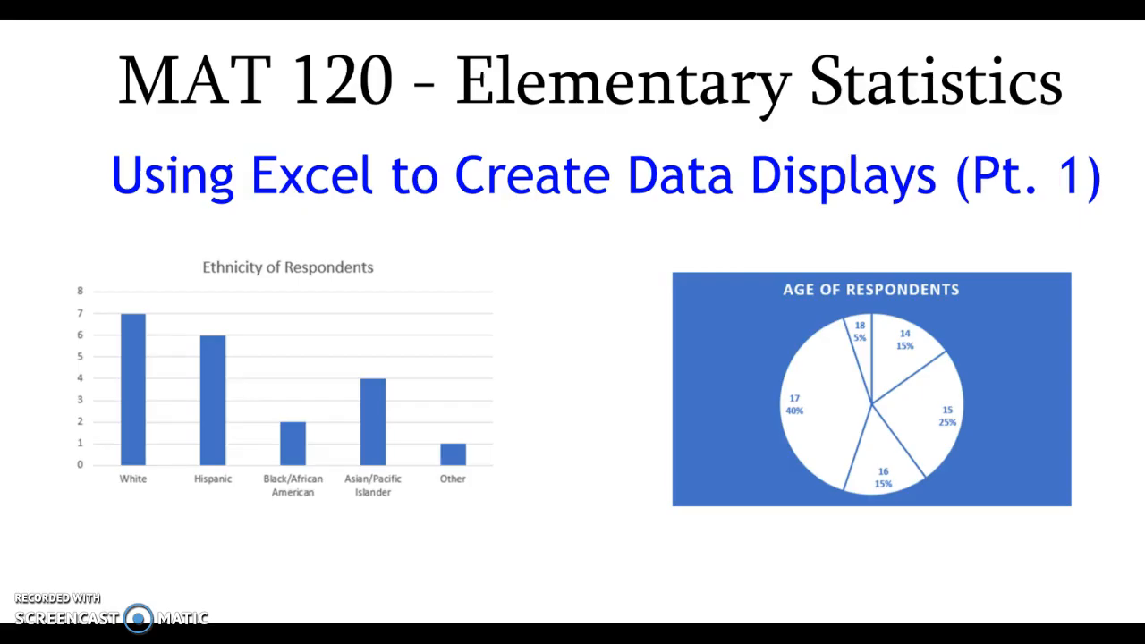
key("Right")
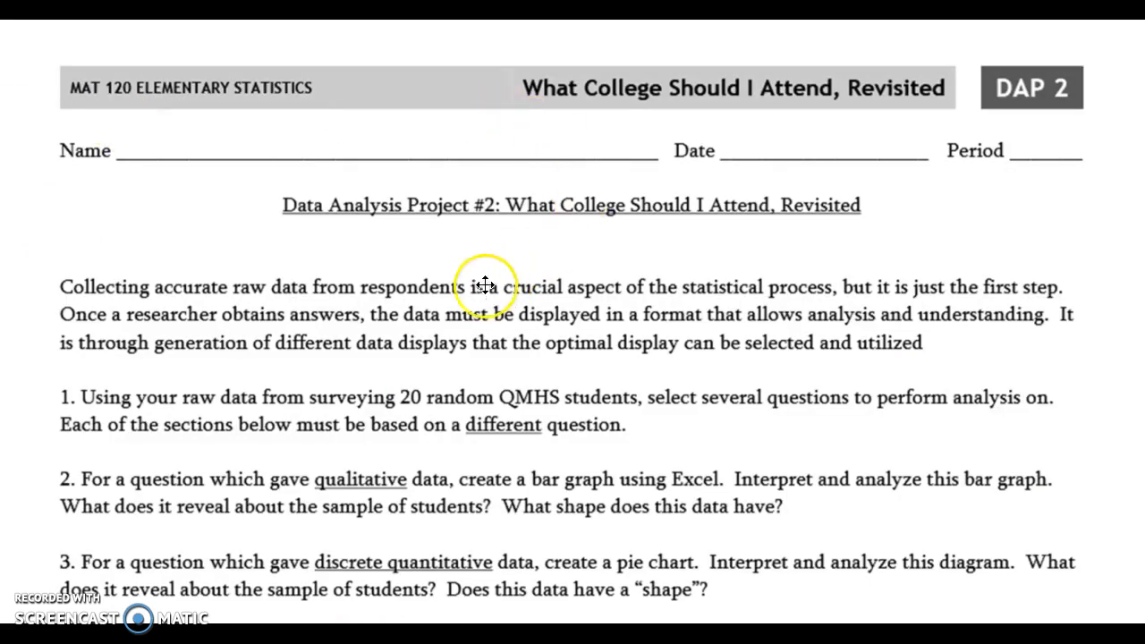
scroll(484, 286, "down", 3)
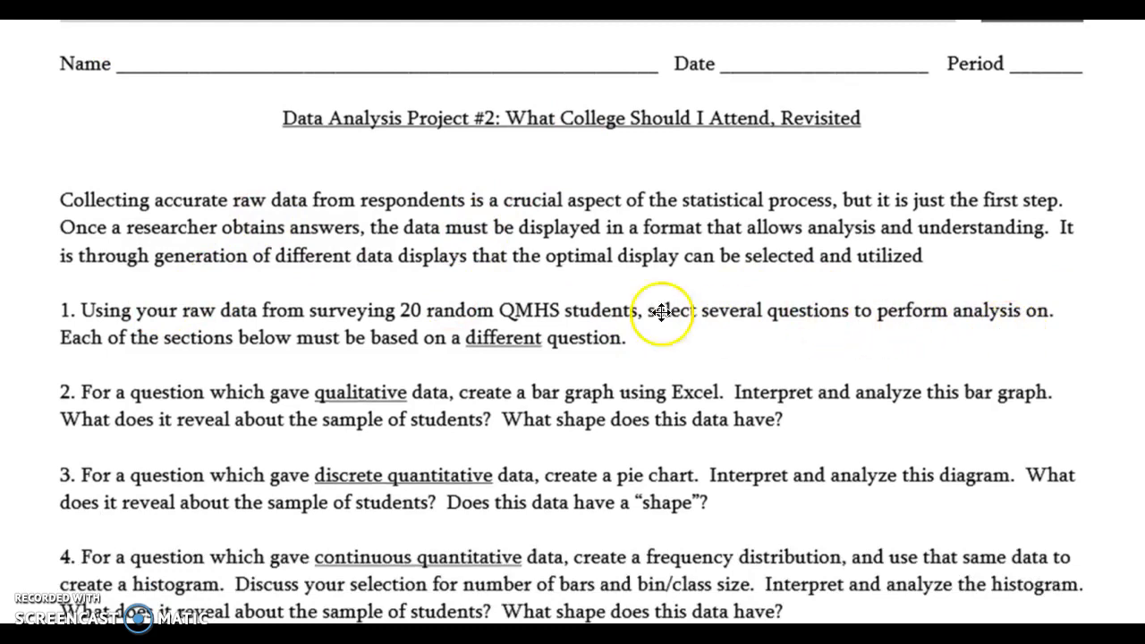
scroll(879, 210, "down", 1)
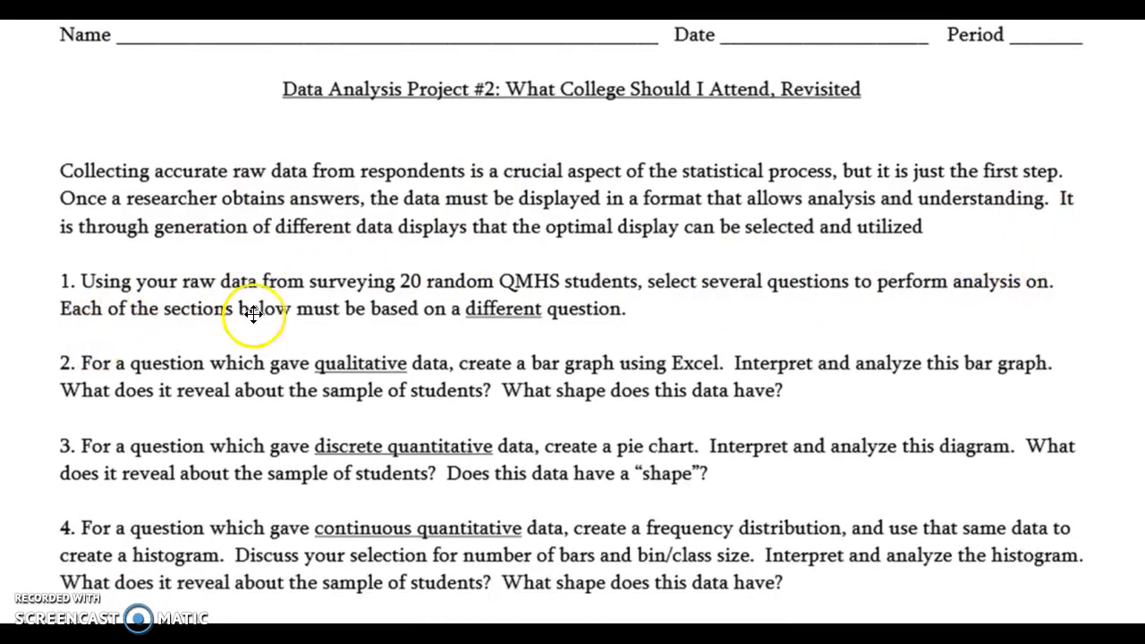
scroll(621, 332, "down", 3)
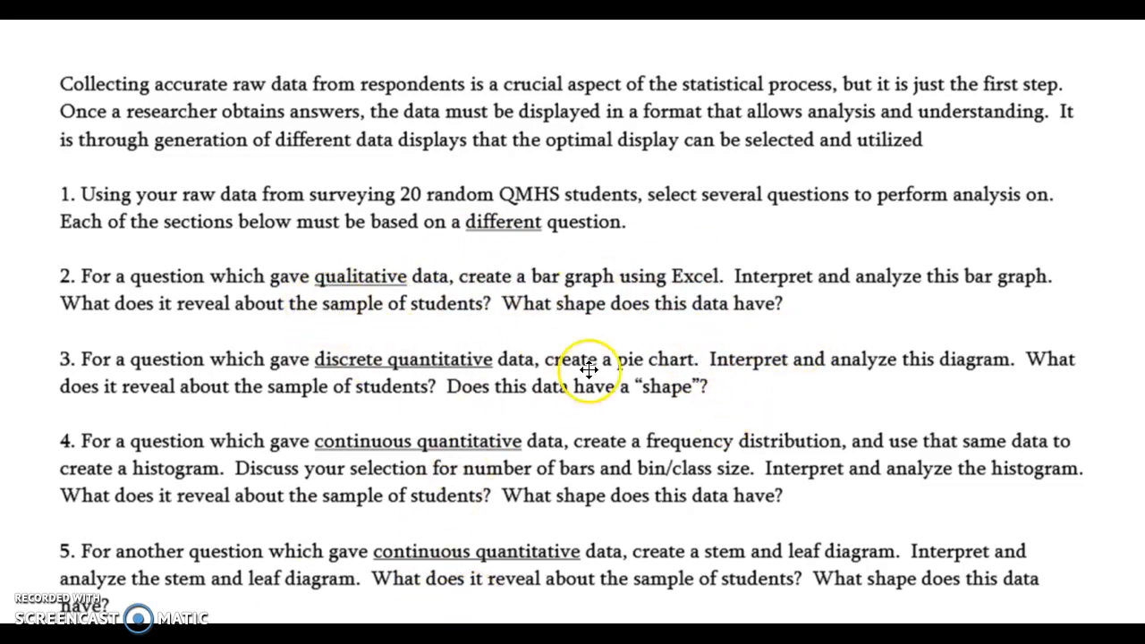
- Switch back to the Excel workbook and select the Q4: Ethnicity column, E1:E21, on the 1-Raw Data sheet
mouse_move(295, 634)
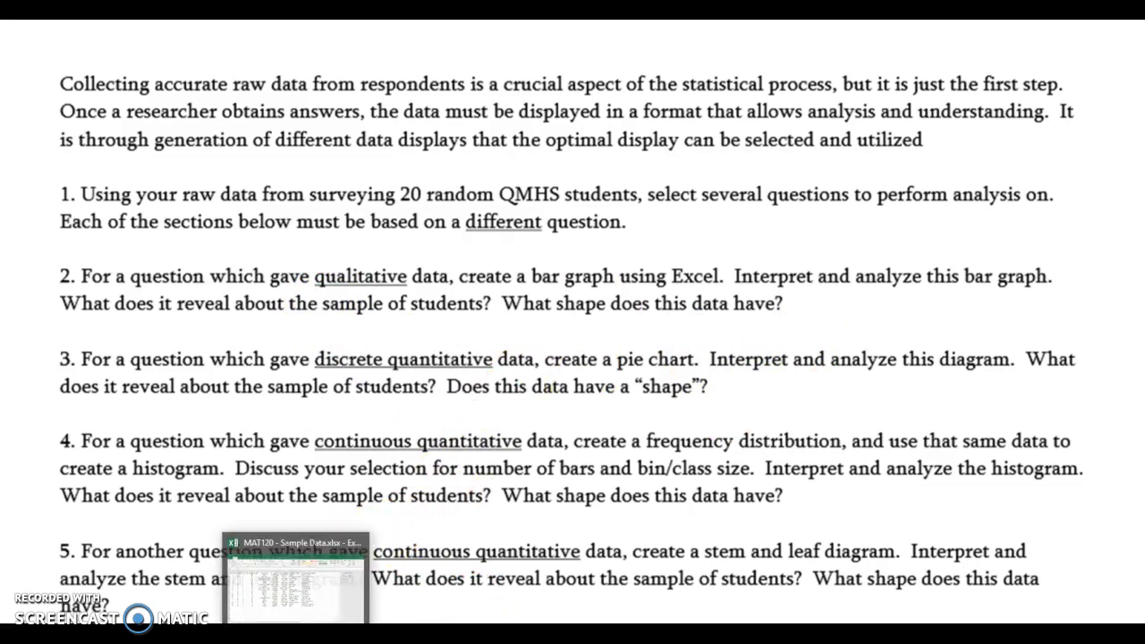
left_click(295, 581)
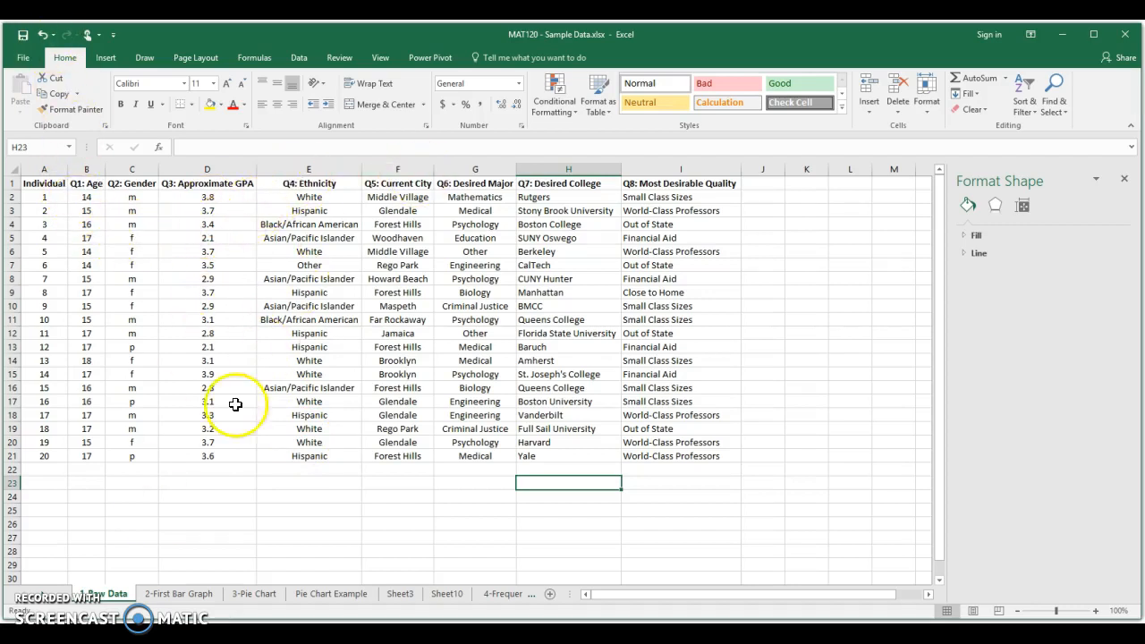
left_click(180, 595)
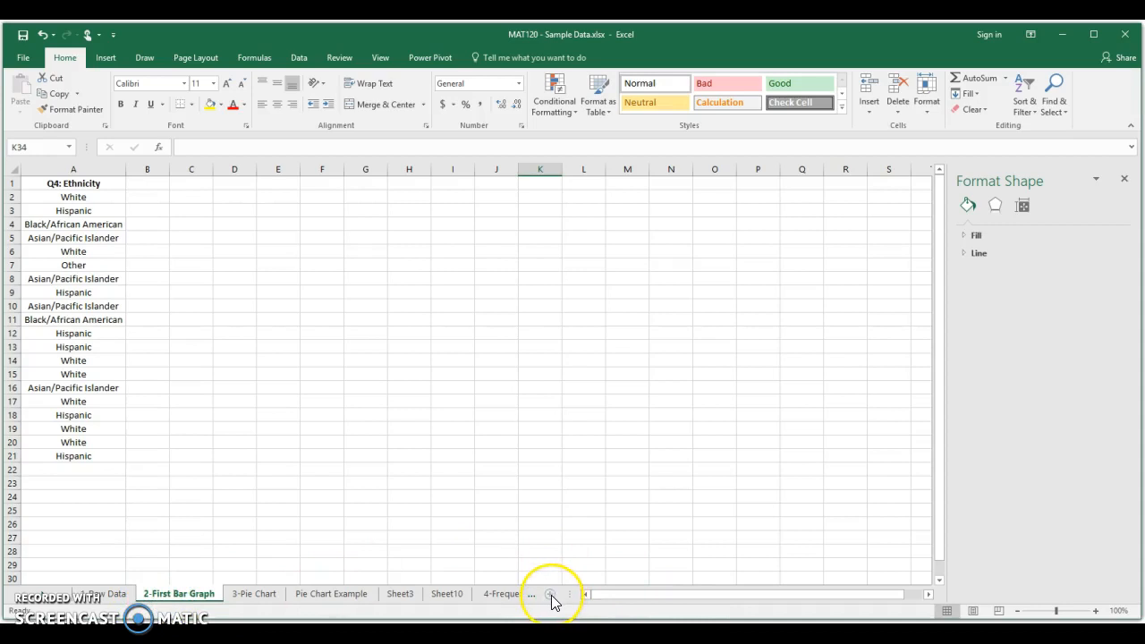
left_click(105, 595)
left_click_drag(320, 182, 313, 451)
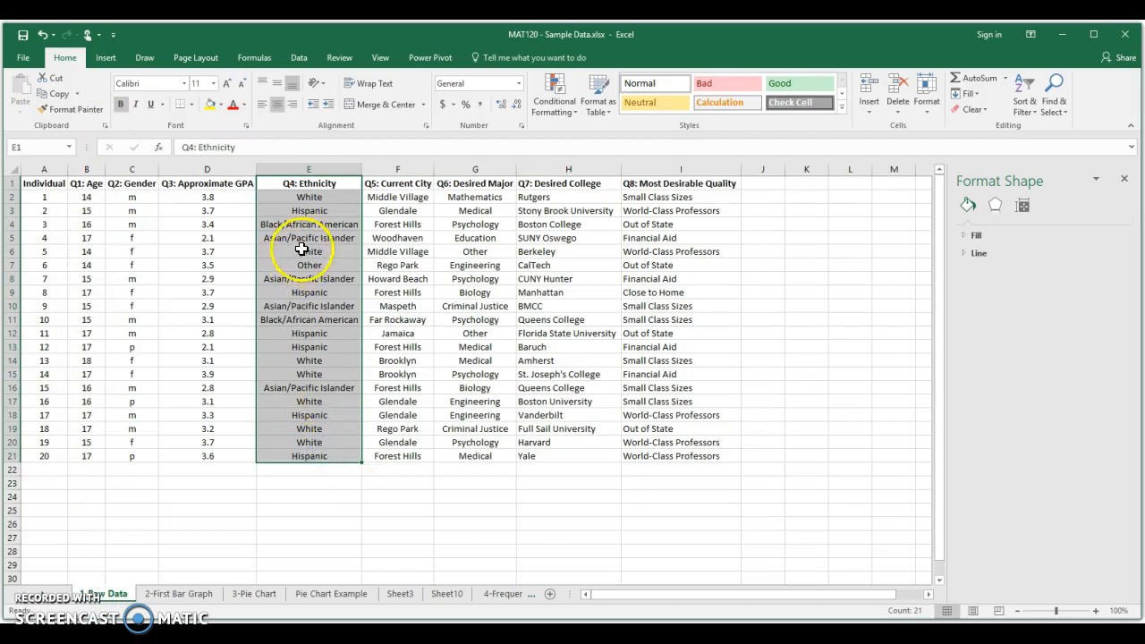
left_click(22, 59)
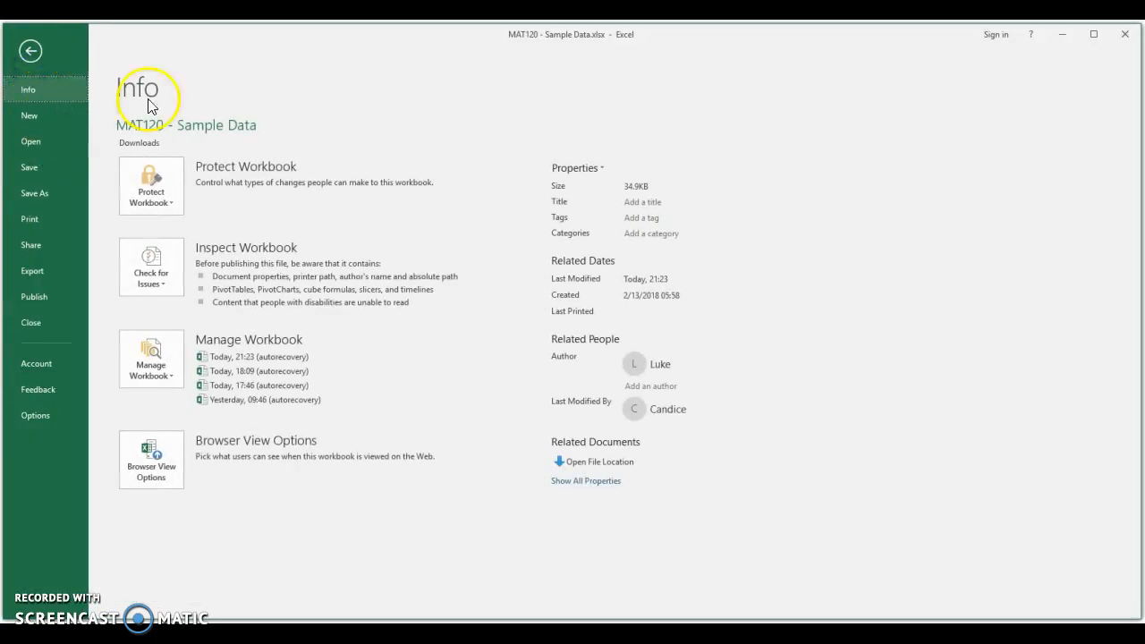
left_click(44, 54)
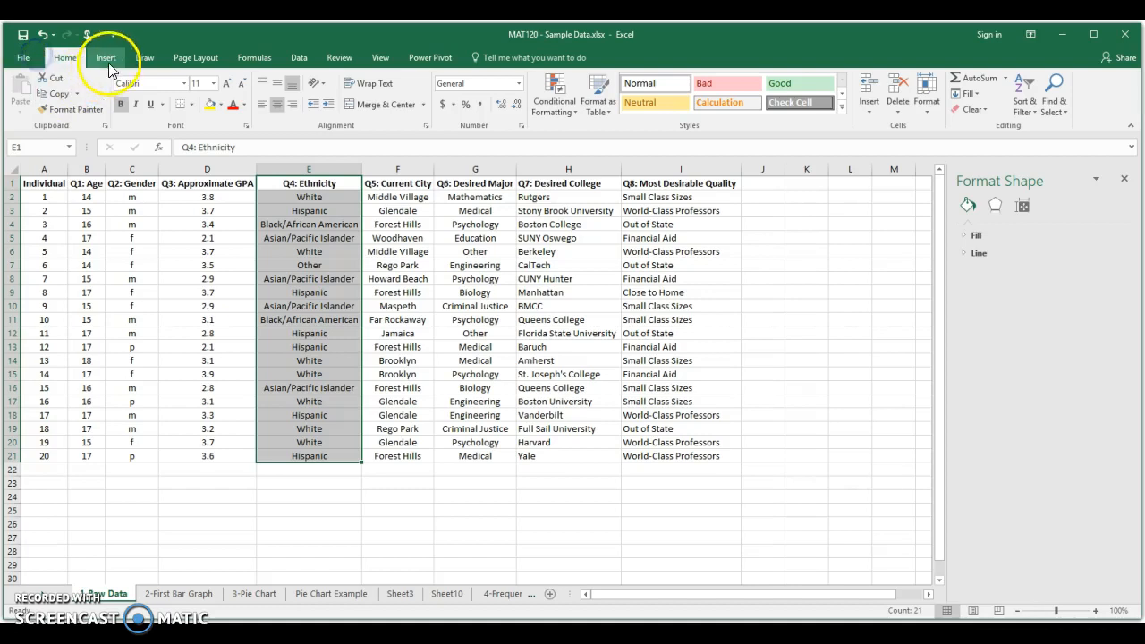
left_click(65, 103)
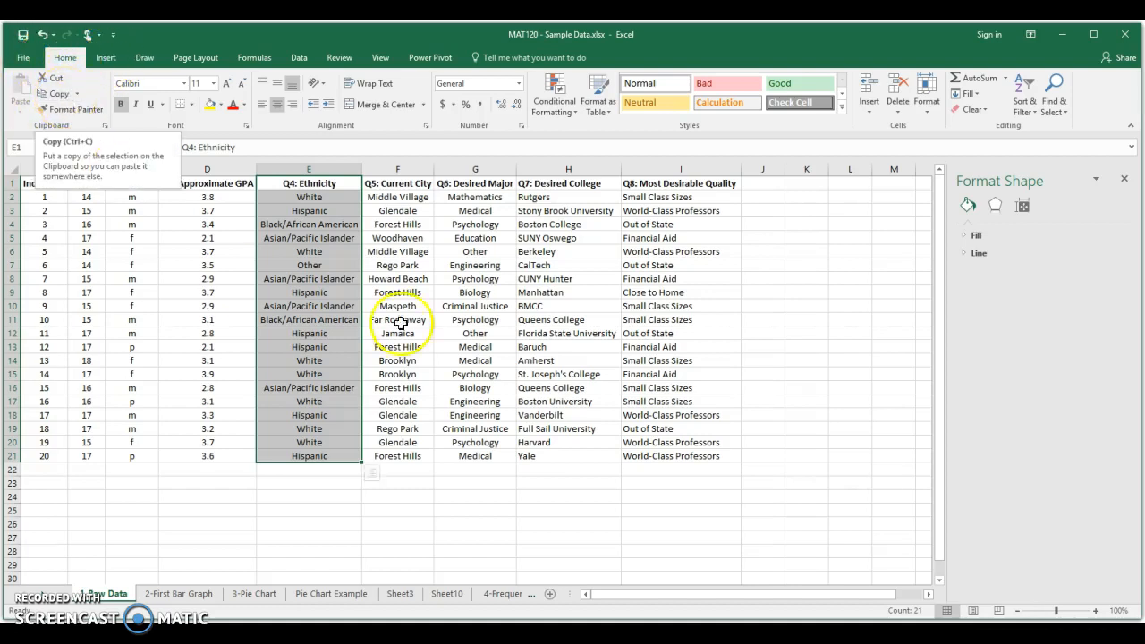
- Open the 2-First Bar Graph sheet and examine the different ethnicity responses in column A
left_click(171, 597)
left_click(234, 307)
left_click_drag(56, 181, 76, 458)
left_click(319, 371)
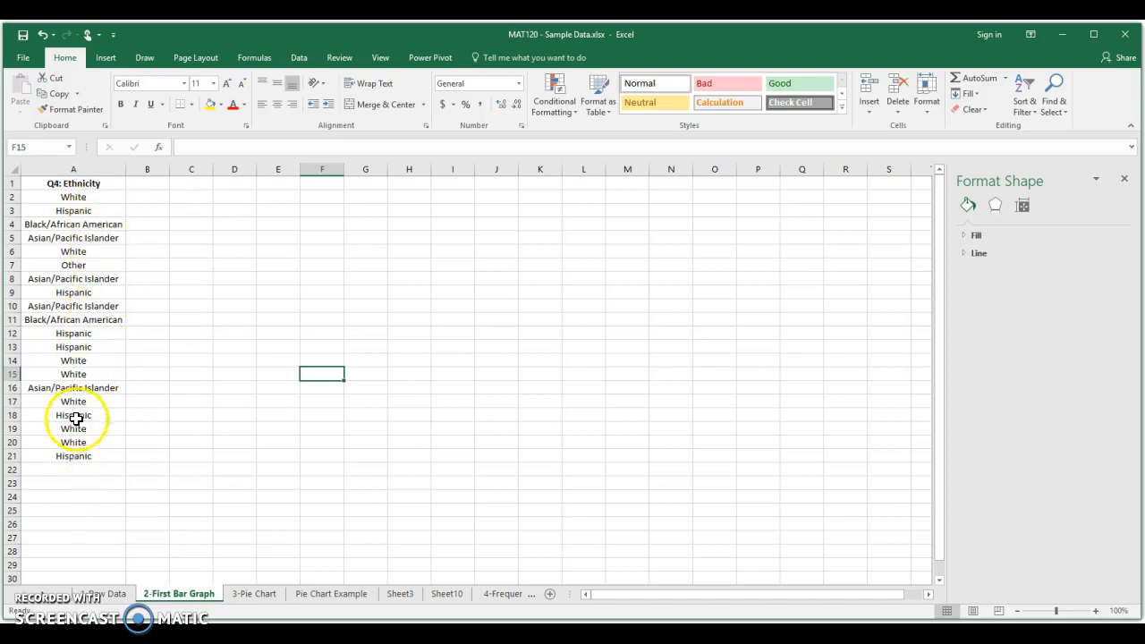
left_click(96, 201)
left_click(97, 224)
left_click(104, 237)
left_click(98, 262)
left_click(97, 277)
left_click(95, 294)
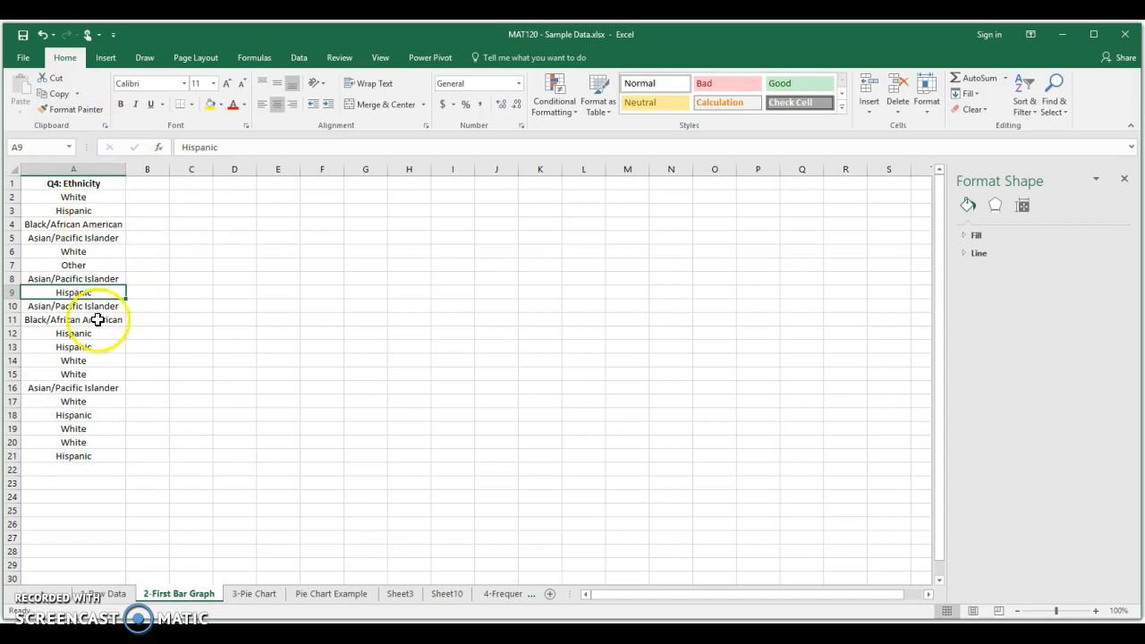
- Copy the White entry from cell A2 into cell D2
left_click(231, 230)
left_click(82, 198)
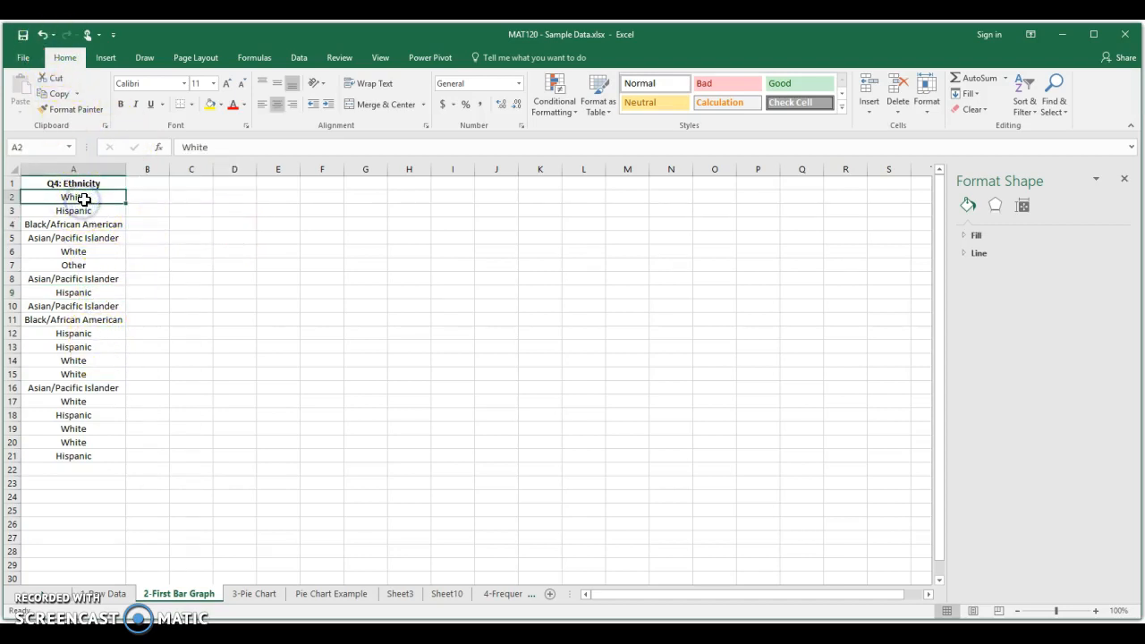
key("ctrl+c")
left_click(228, 197)
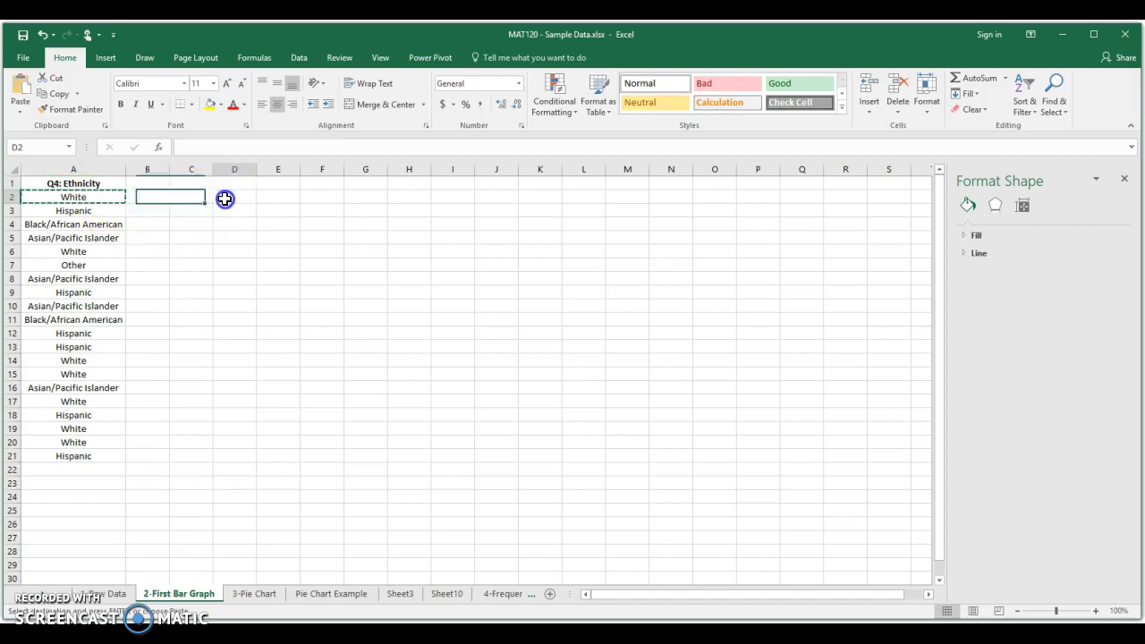
key("ctrl+v")
- Enter the heading Ethnicities in cell D1 and make it bold
left_click(229, 183)
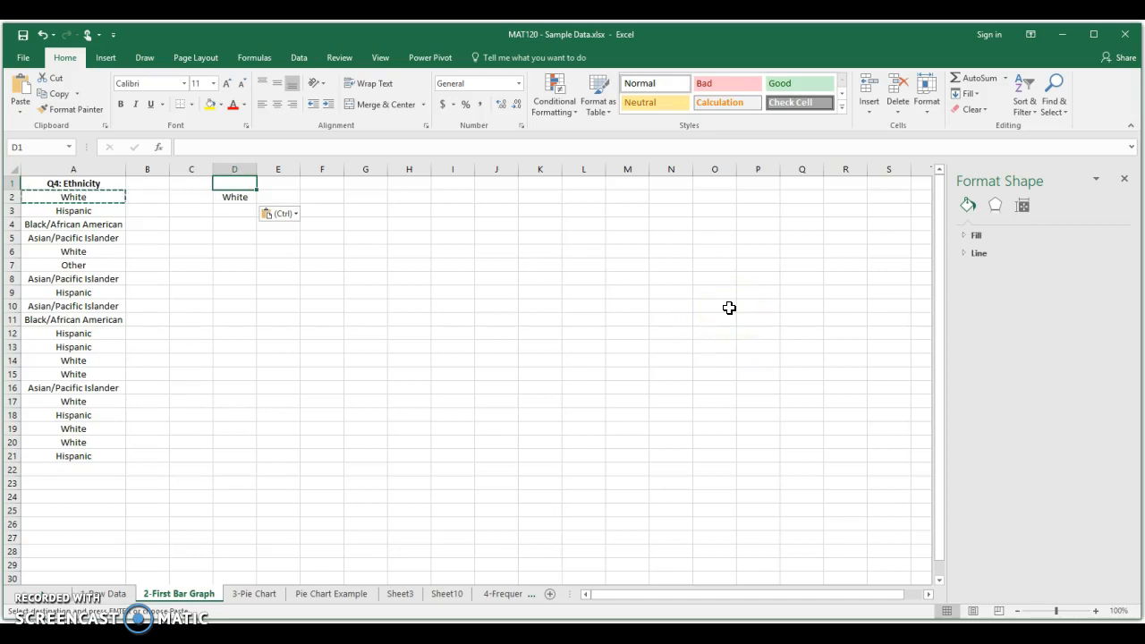
type("Ethnicities")
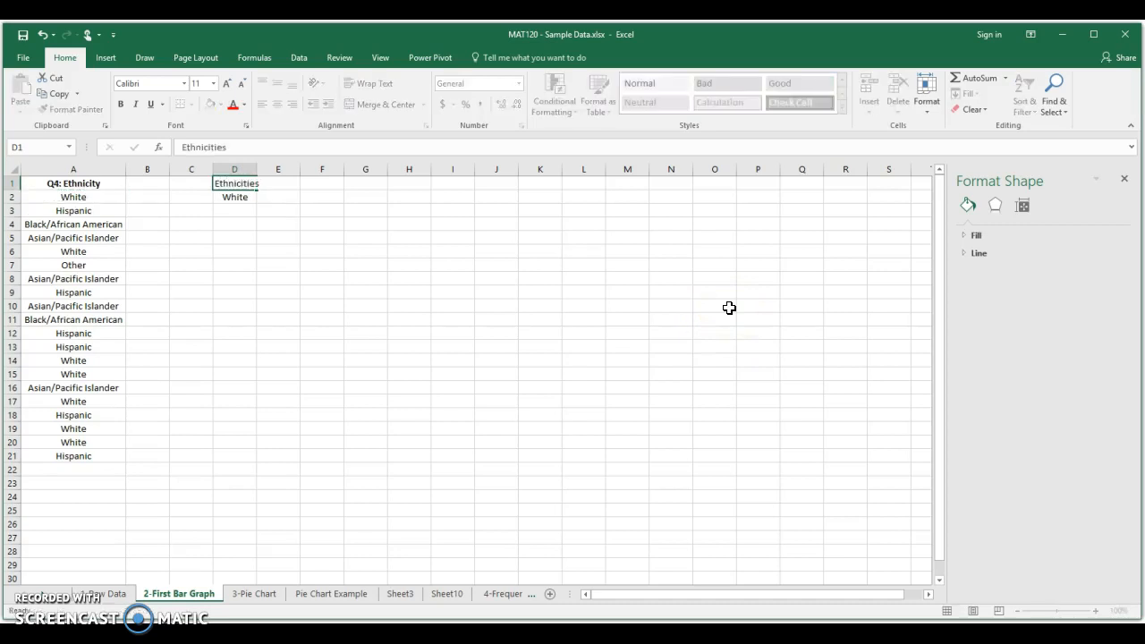
key("Return")
key("Up")
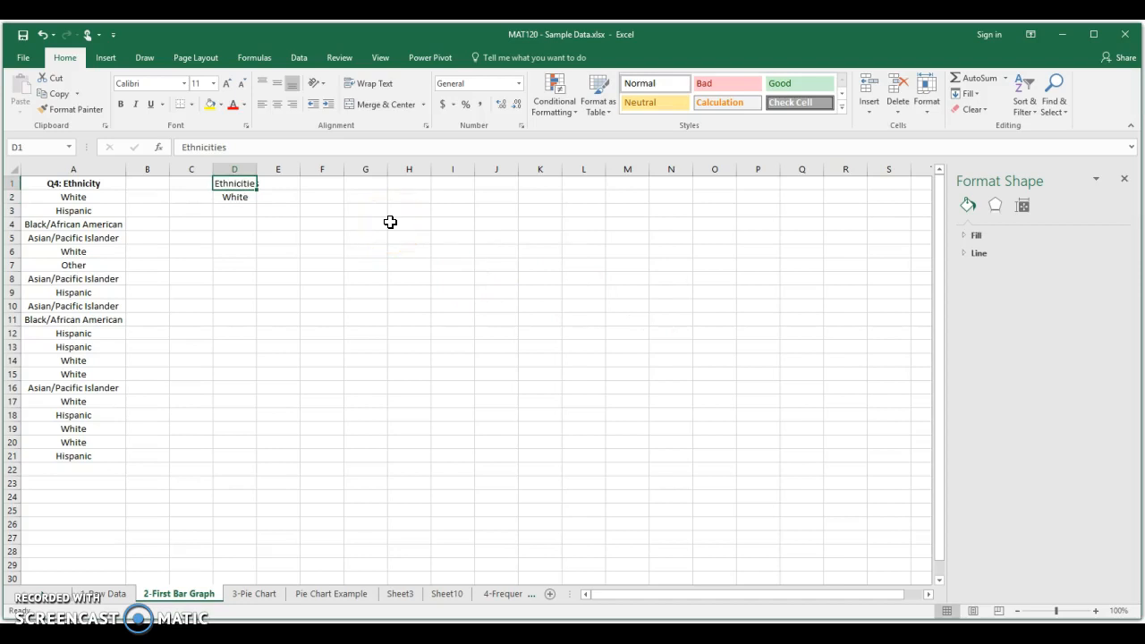
key("ctrl+b")
left_click(341, 280)
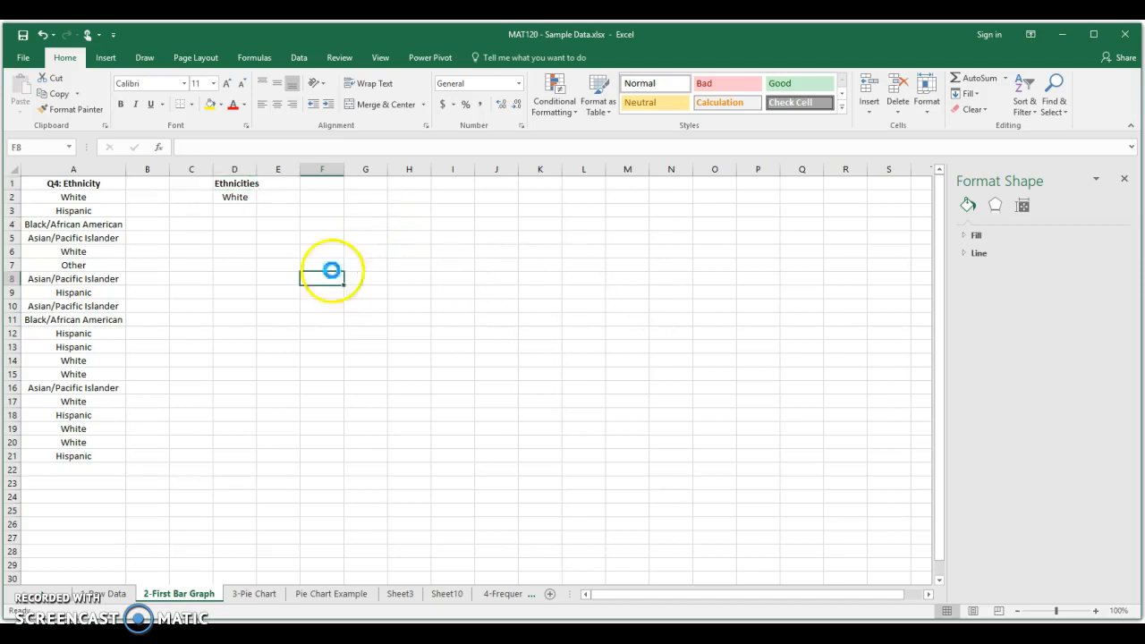
left_click(235, 184)
left_click(122, 105)
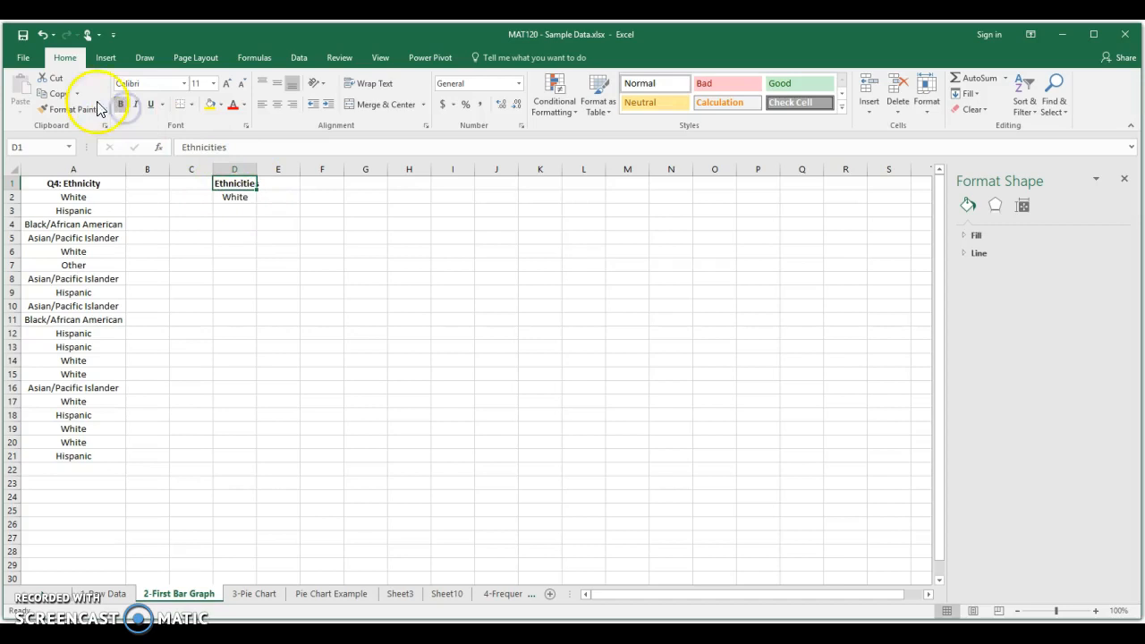
- Copy the Hispanic entry from cell A3 into cell D3 below White
left_click(249, 202)
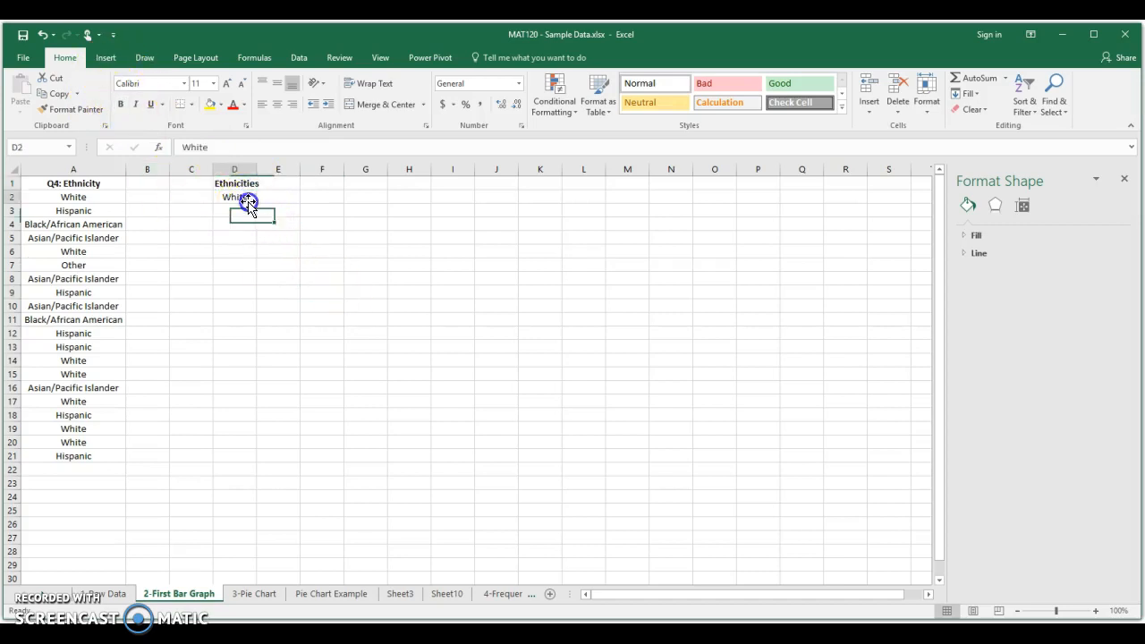
left_click(243, 210)
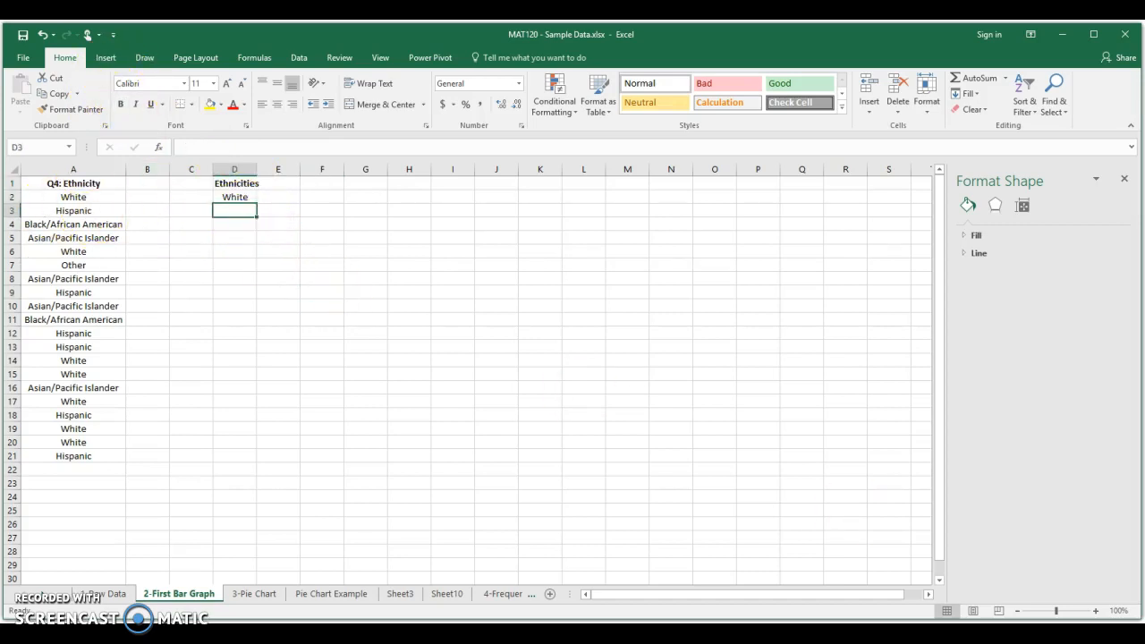
key("Left")
key("Left")
key("Left")
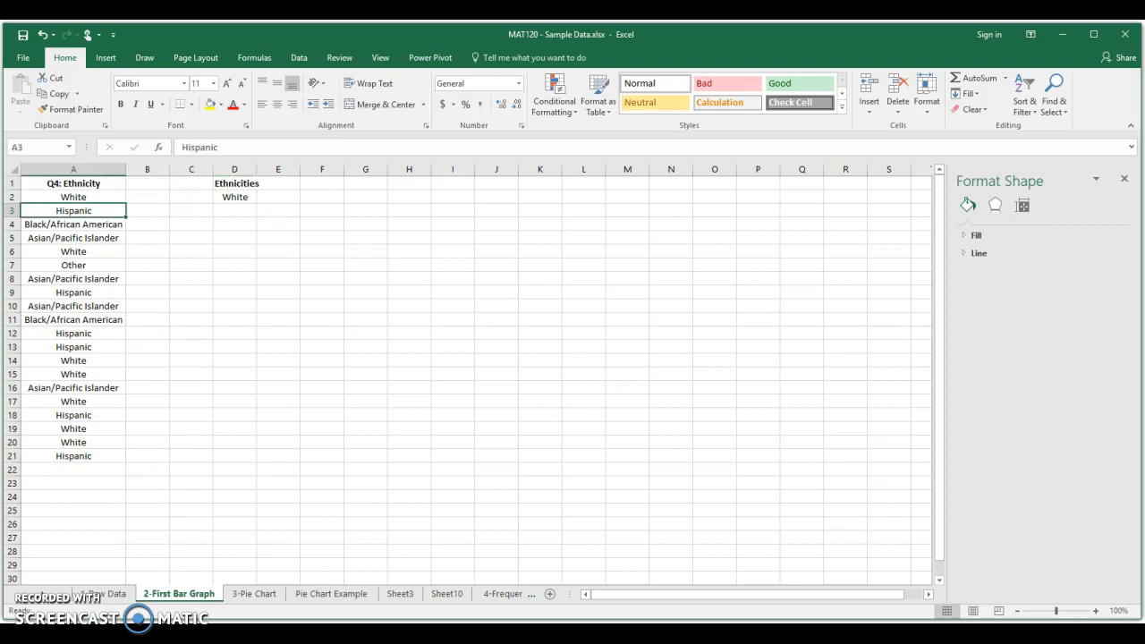
key("ctrl+c")
key("Right")
key("Right")
key("Right")
key("ctrl+v")
- Copy the Black/African American and Asian/Pacific Islander entries from cells A4:A5 into cells D4:D5
key("Down")
key("Left")
key("Left")
key("Left")
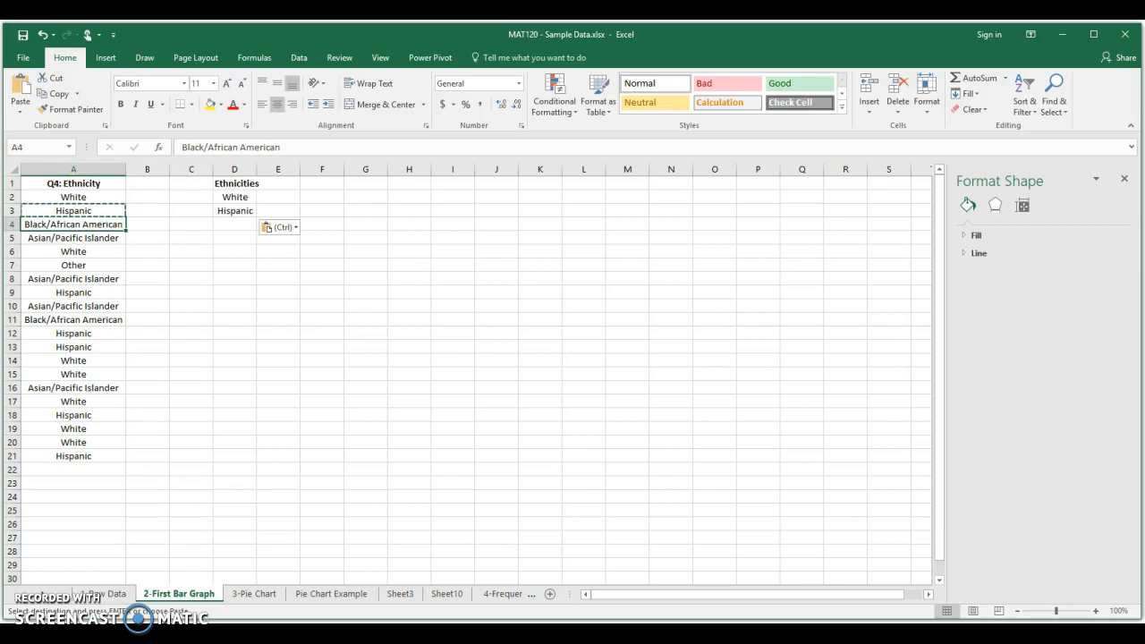
key("Escape")
key("Down")
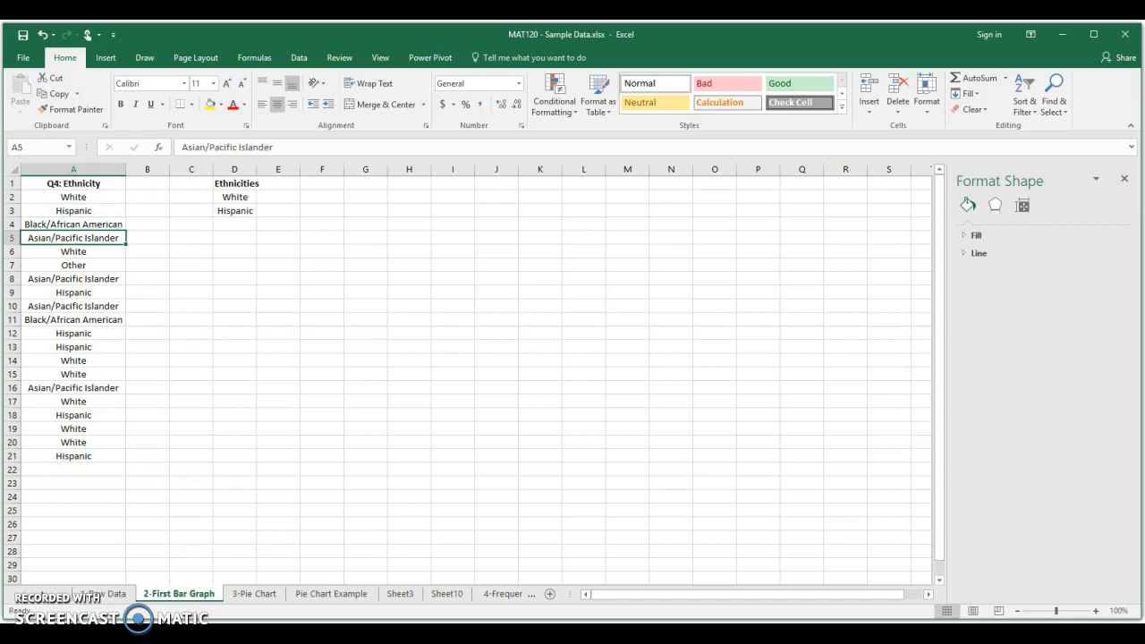
key("Up")
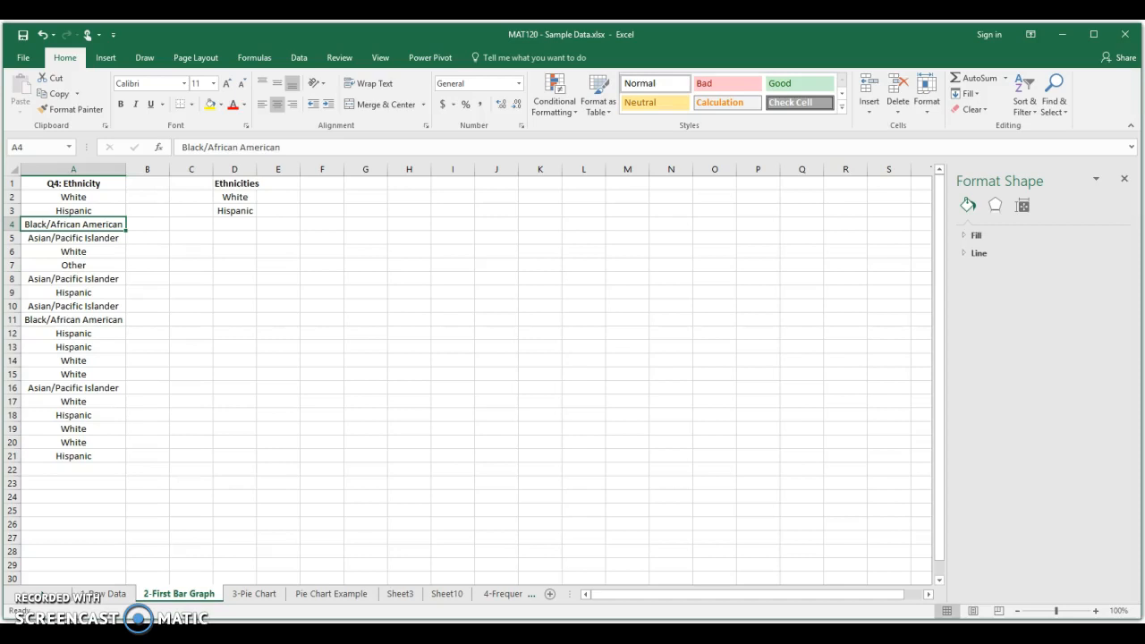
key("shift+Down")
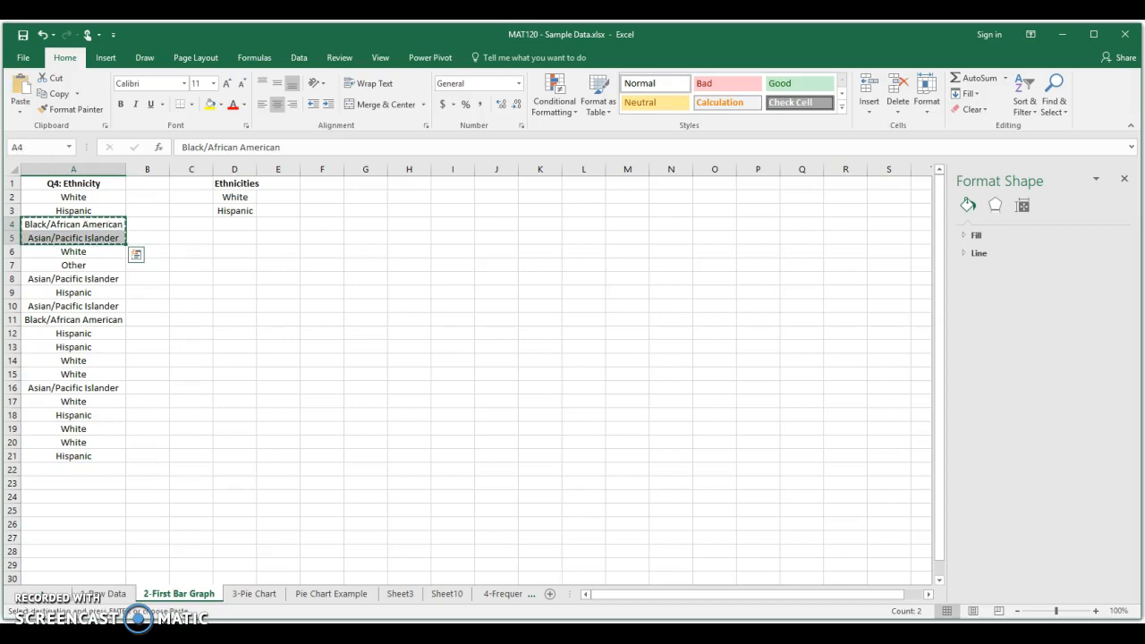
key("Right")
key("Right")
key("Right")
key("ctrl+v")
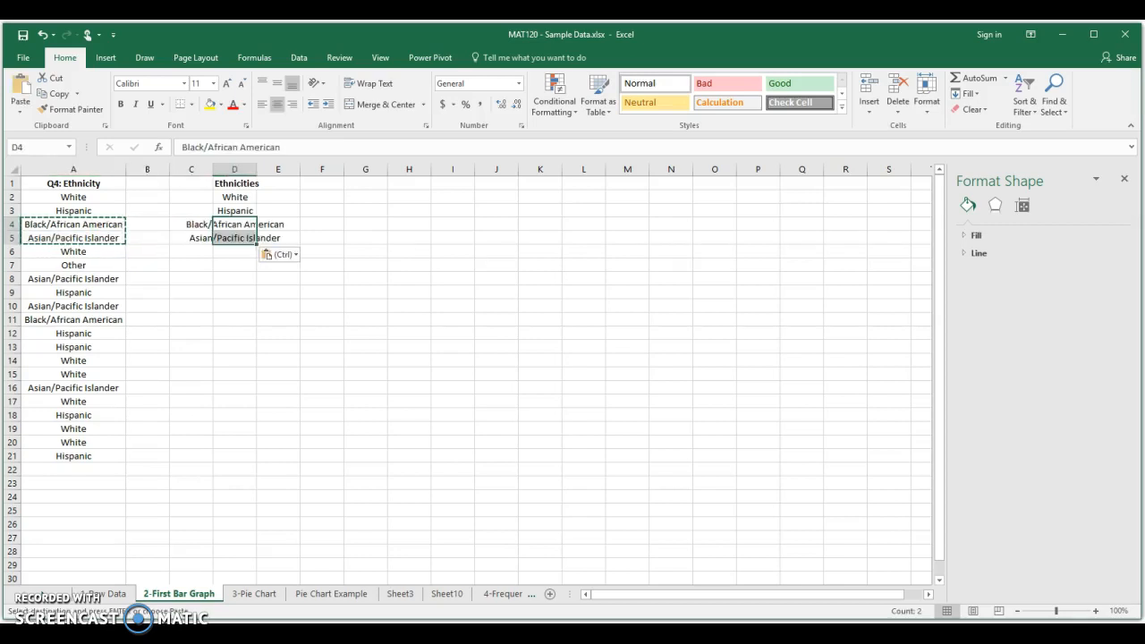
- Auto-fit the width of column D to its longest ethnicity entry
left_click(261, 279)
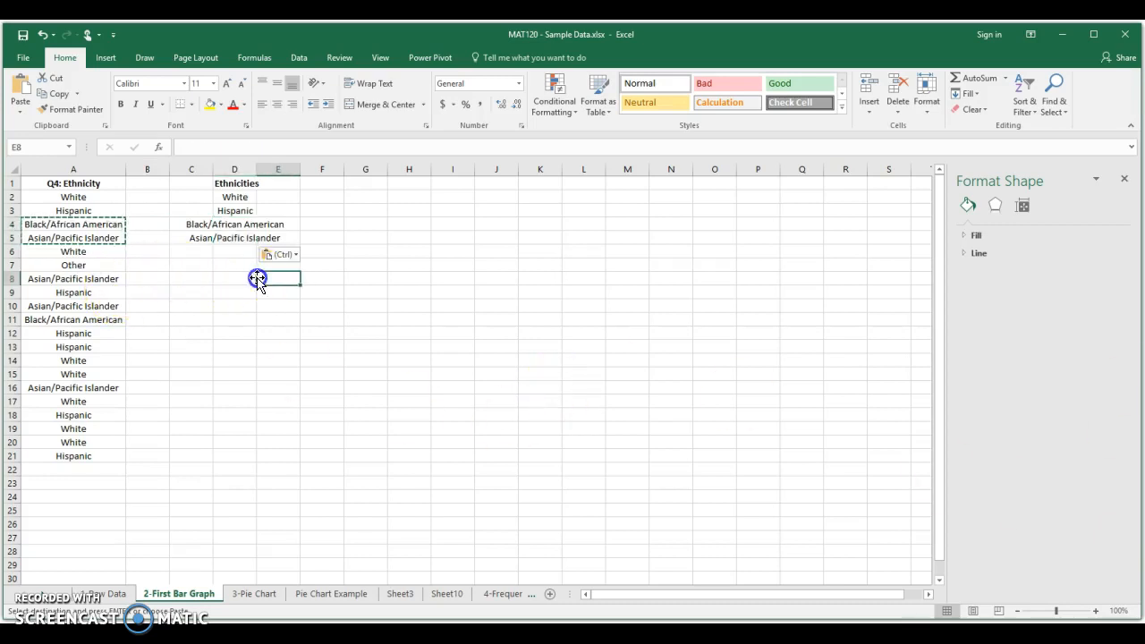
left_click(232, 167)
double_click(254, 167)
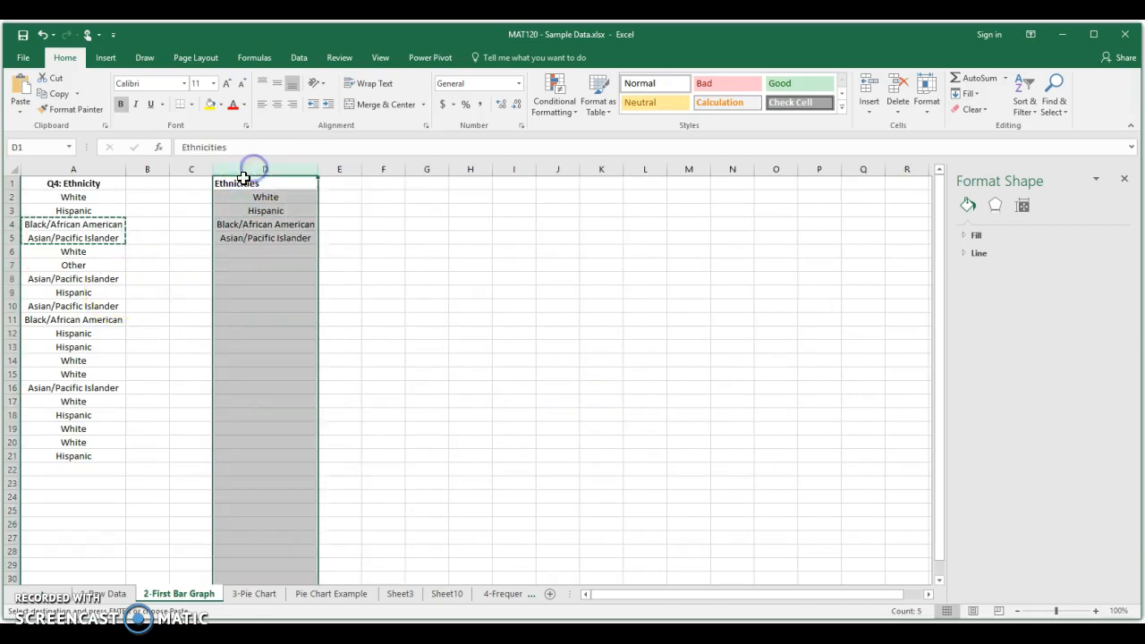
- Copy the Other entry from cell A7 into cell D6 below Asian/Pacific Islander
left_click(118, 262)
left_click(179, 195)
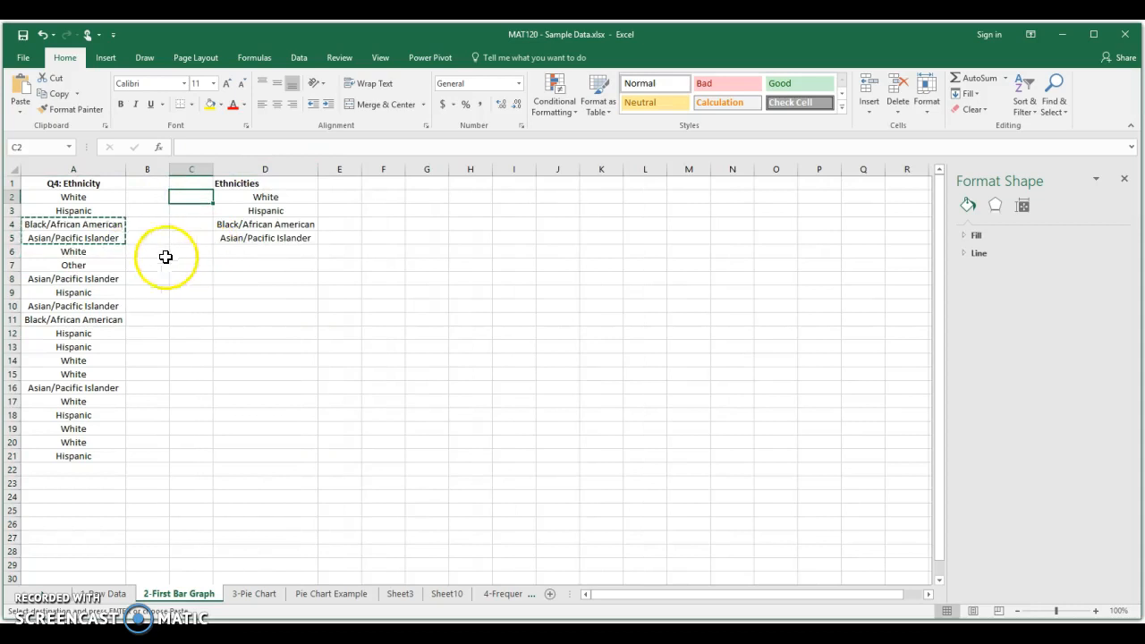
left_click(112, 256)
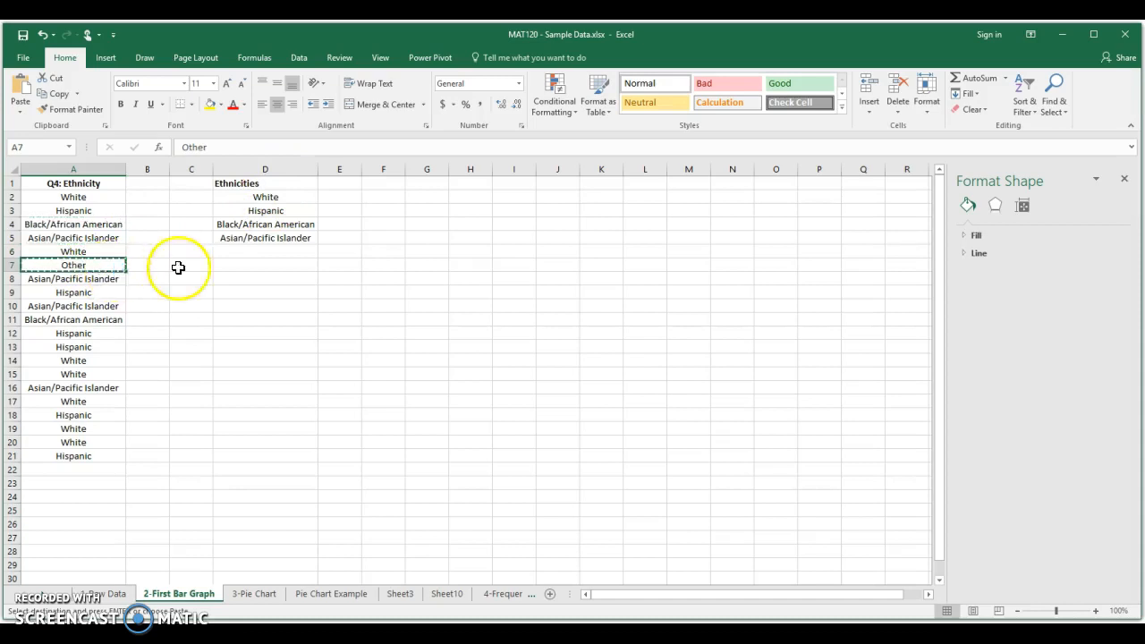
left_click(236, 249)
key("ctrl+v")
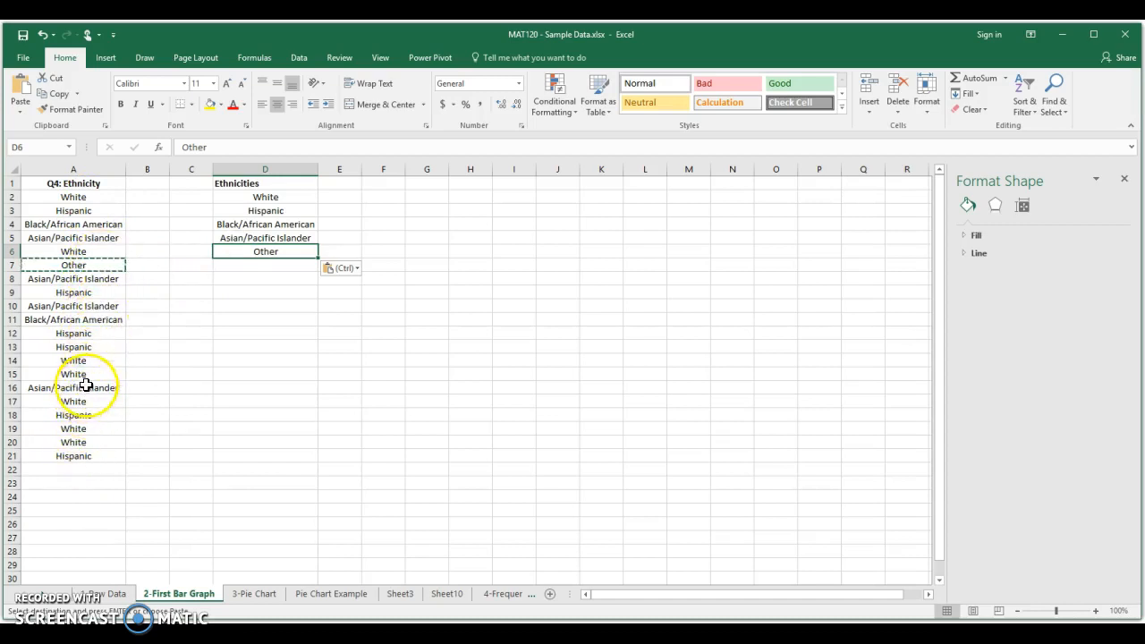
- Add the bold heading Count in cell E1 beside the Ethnicities heading
left_click(197, 332)
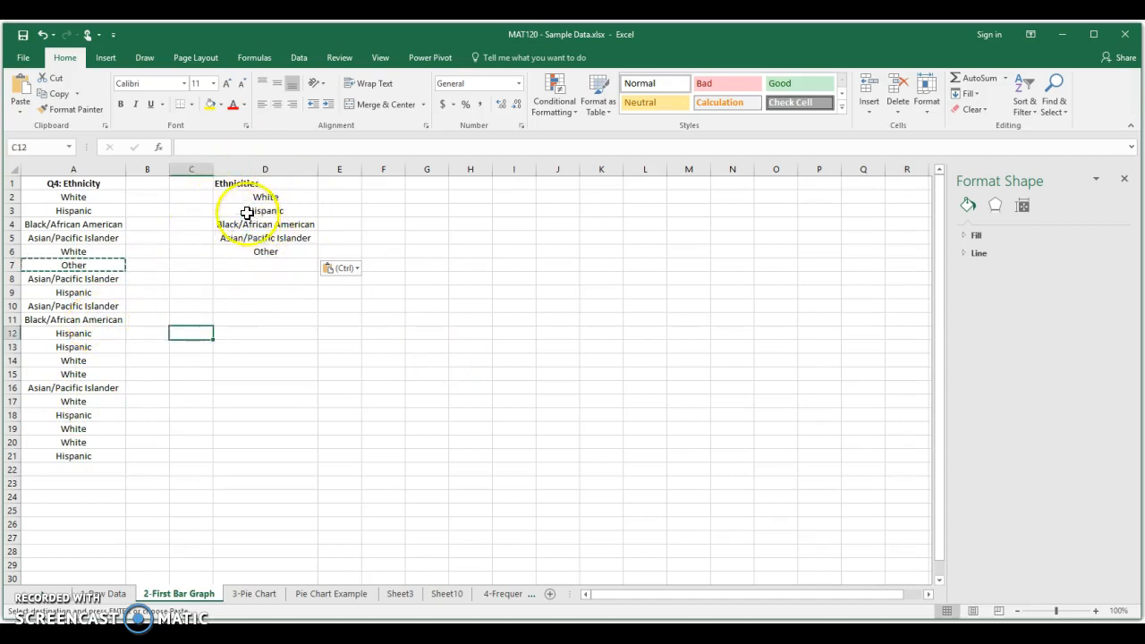
left_click(42, 34)
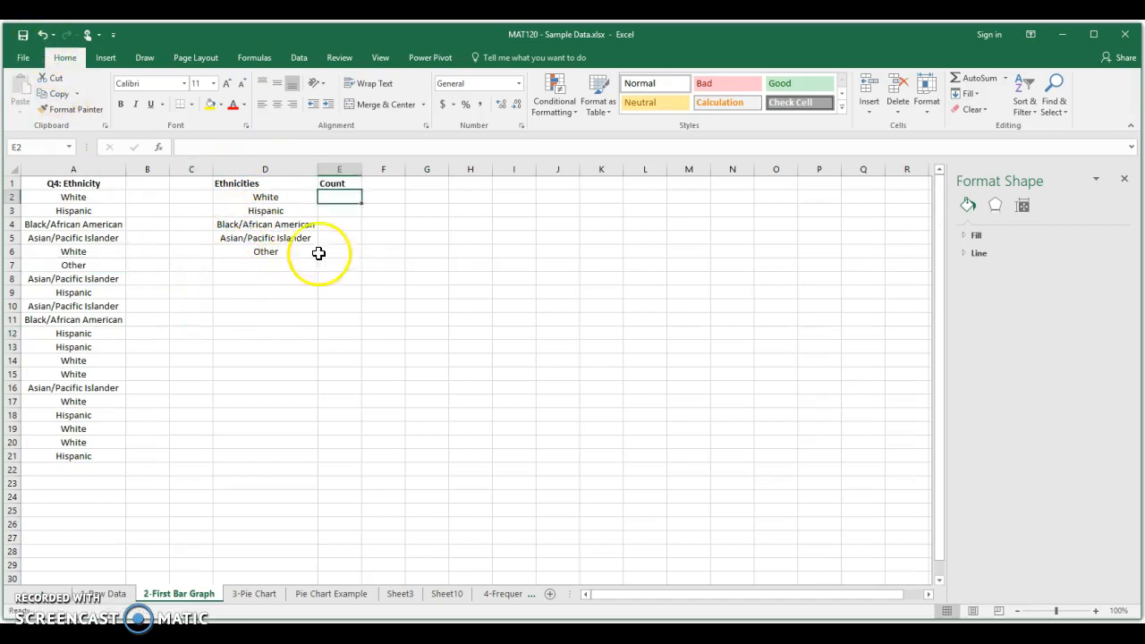
left_click(283, 213)
left_click(288, 196)
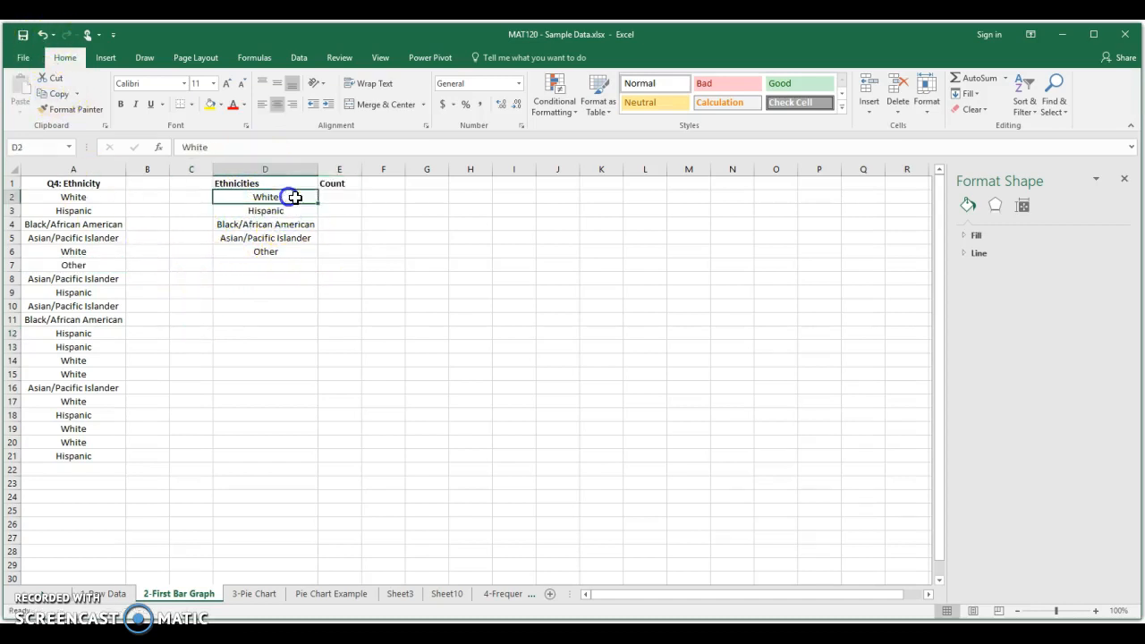
- Count the White responses in cell E2 with the formula =COUNTIF(A2:A21,"White")
left_click(340, 197)
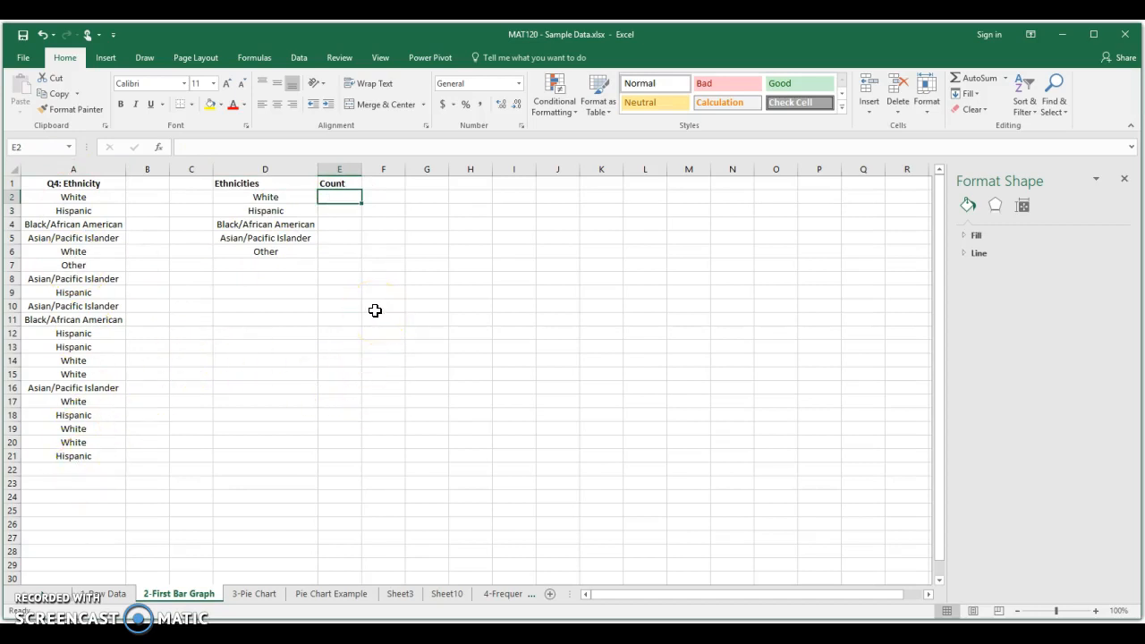
type("=")
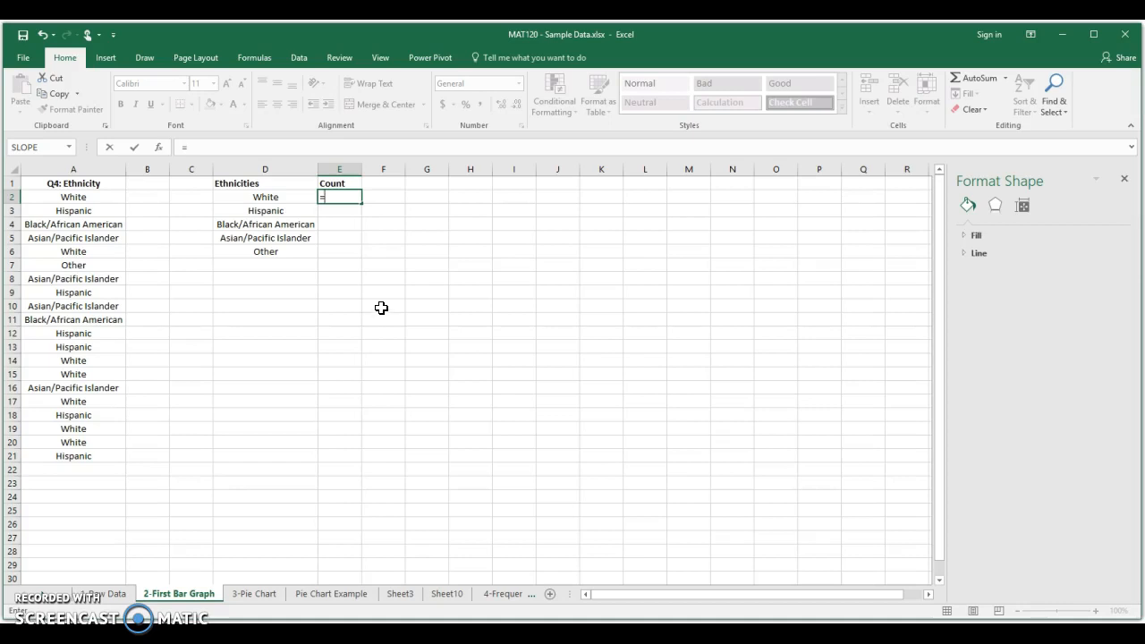
type("countif")
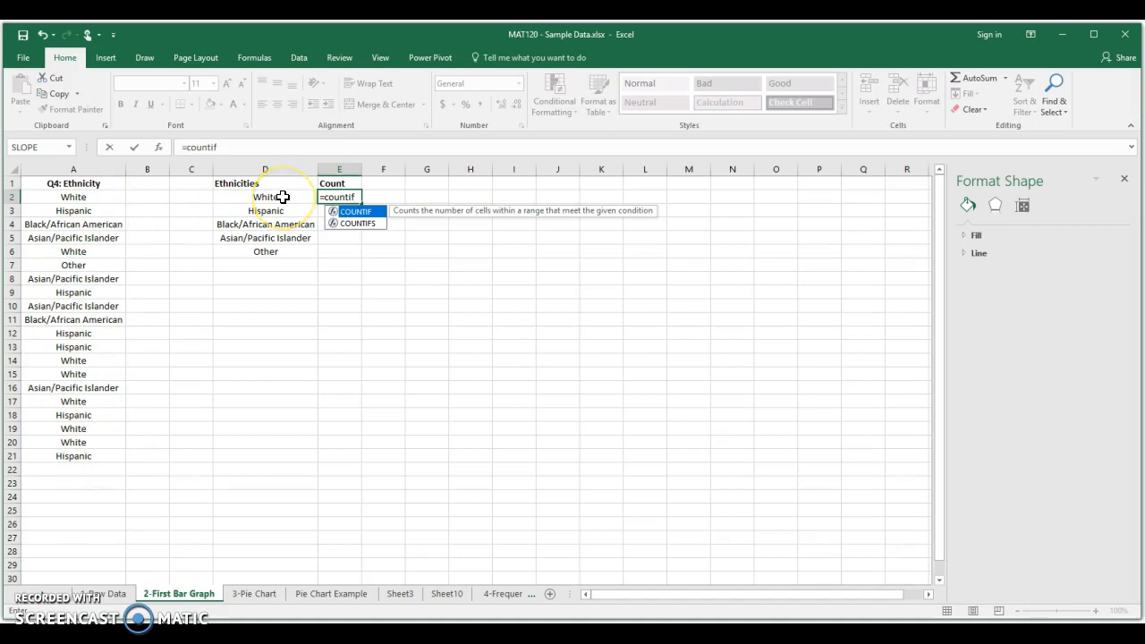
type("(")
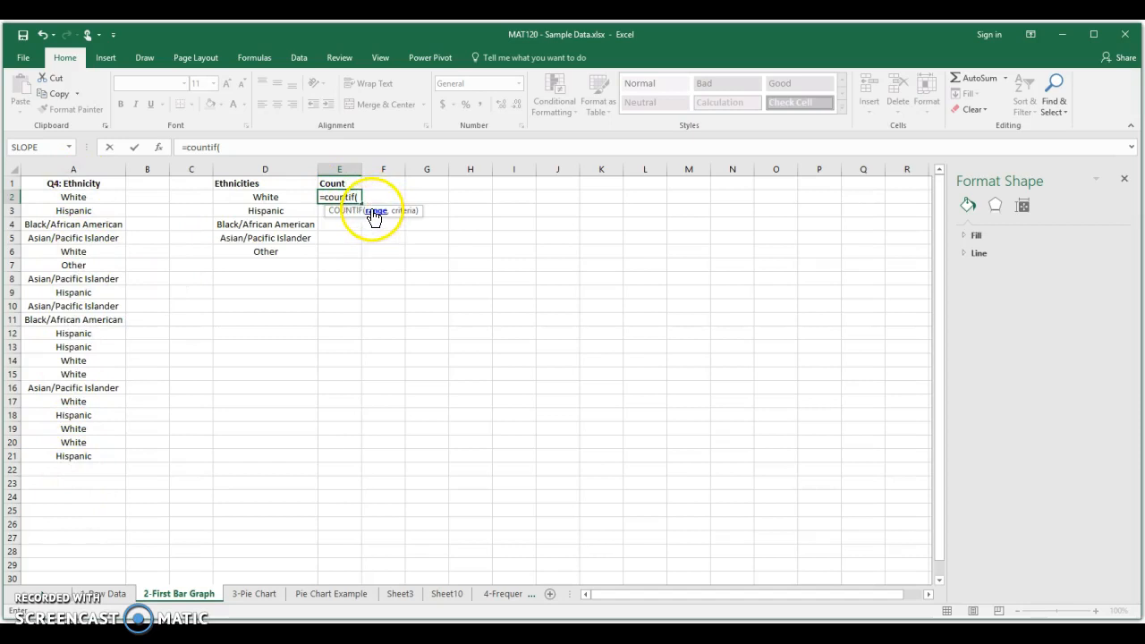
left_click_drag(56, 195, 64, 458)
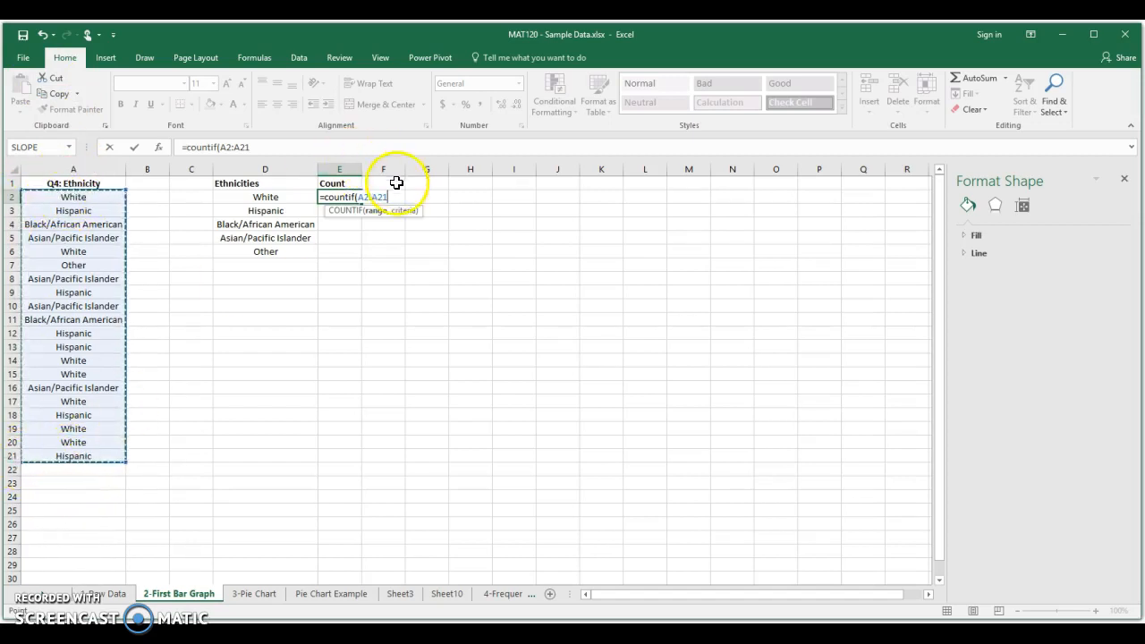
type(",")
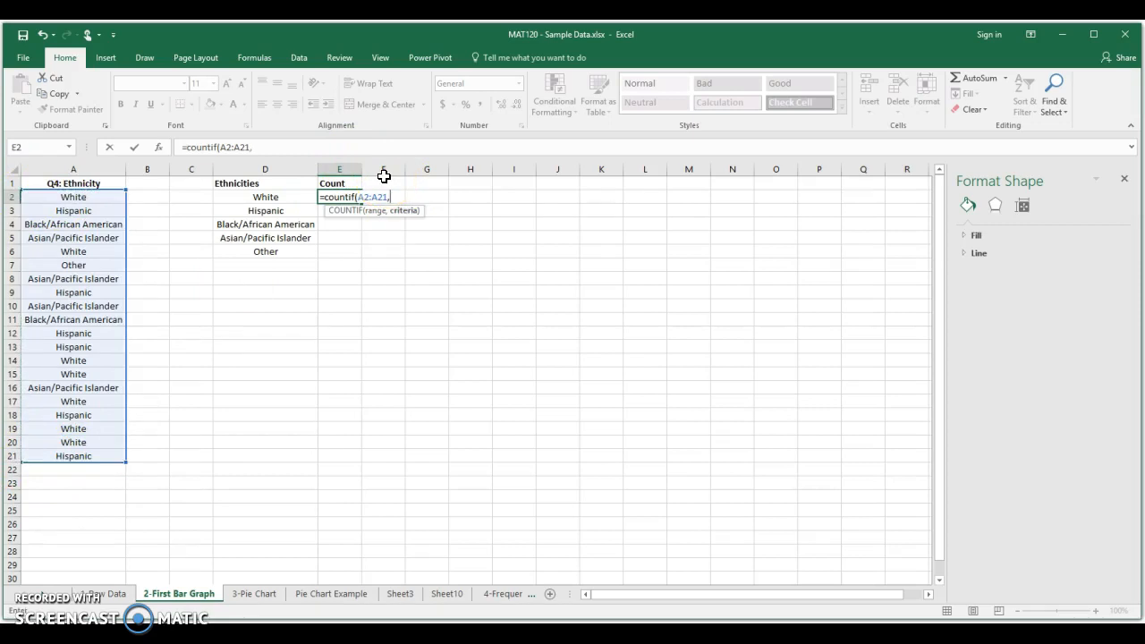
type("\"White")
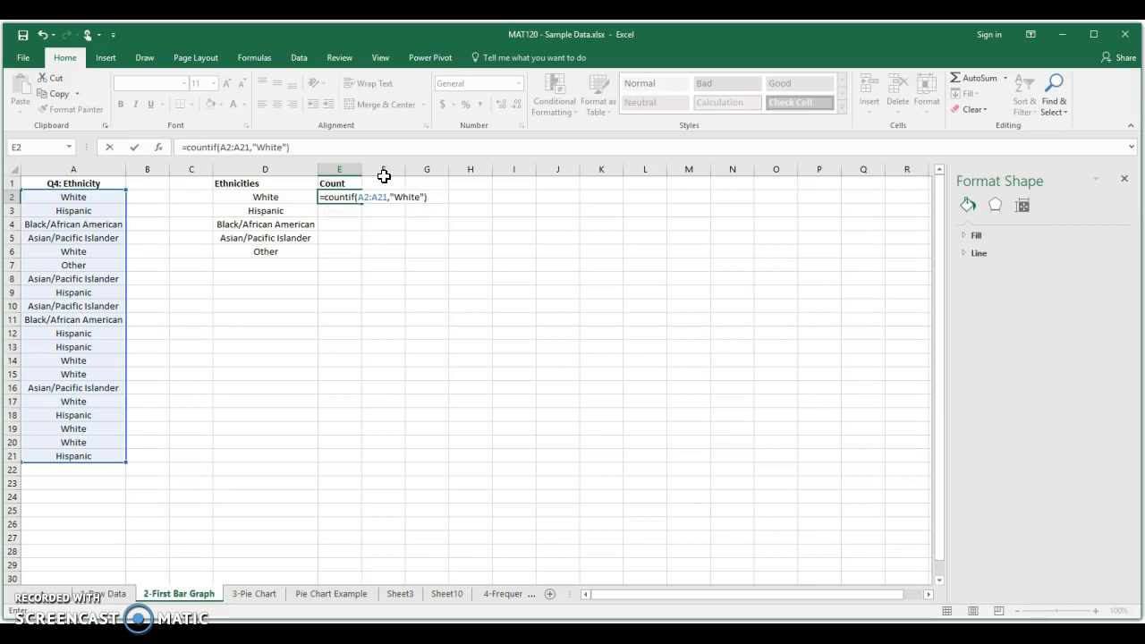
key("Return")
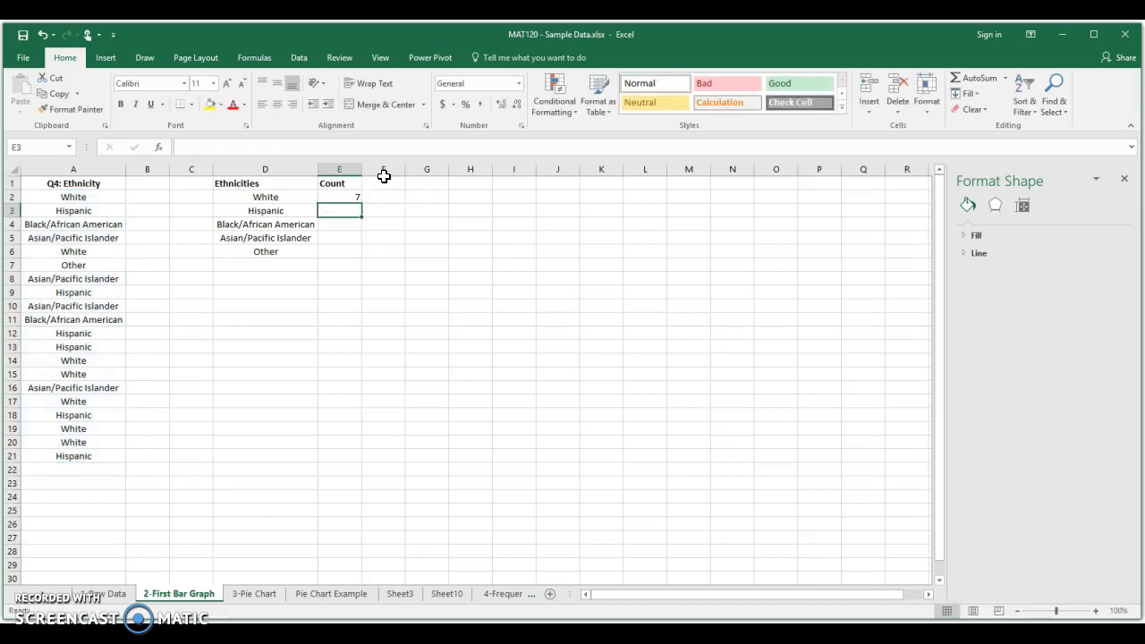
- Count the Hispanic responses in cell E3 with =COUNTIF(A2:A21,D3), using the category cell as the criterion
left_click(264, 211)
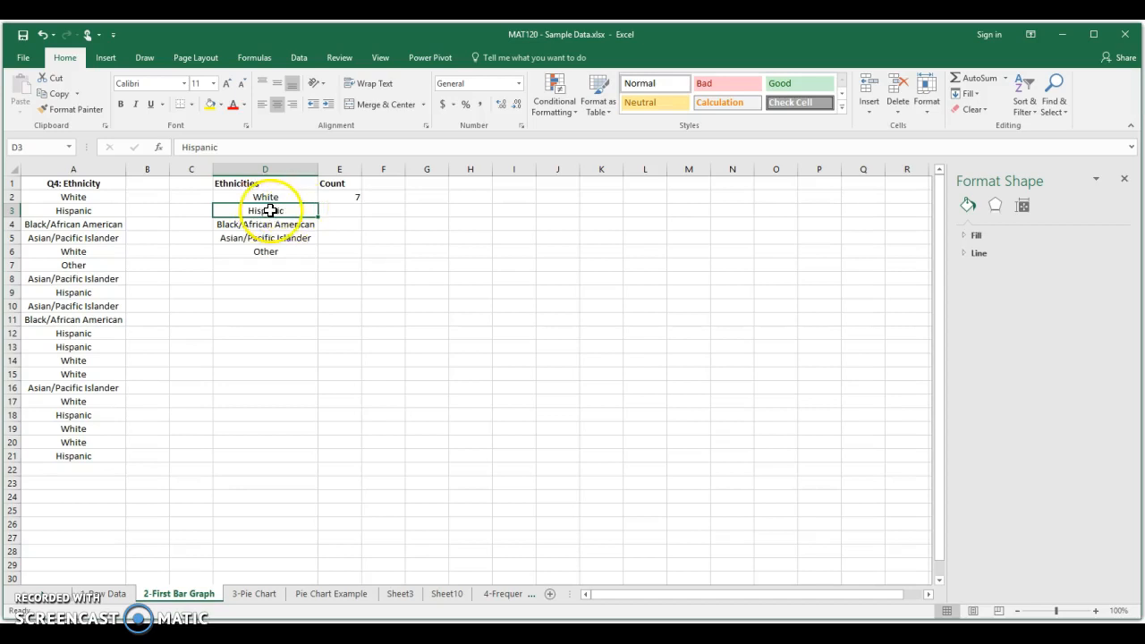
left_click(342, 211)
type("=counti")
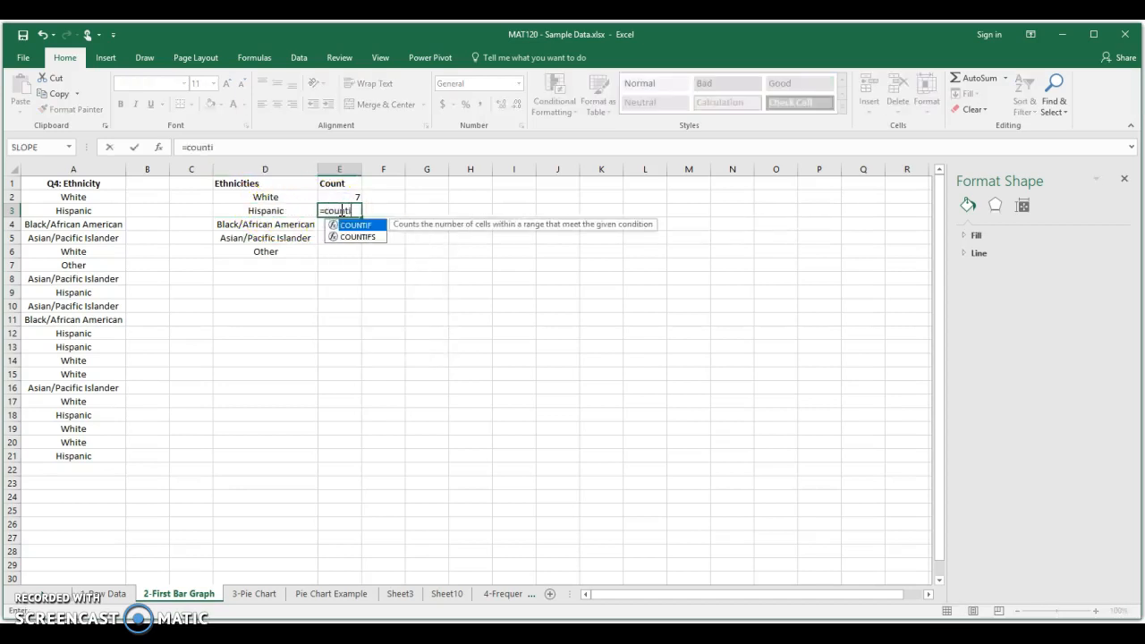
type("f(")
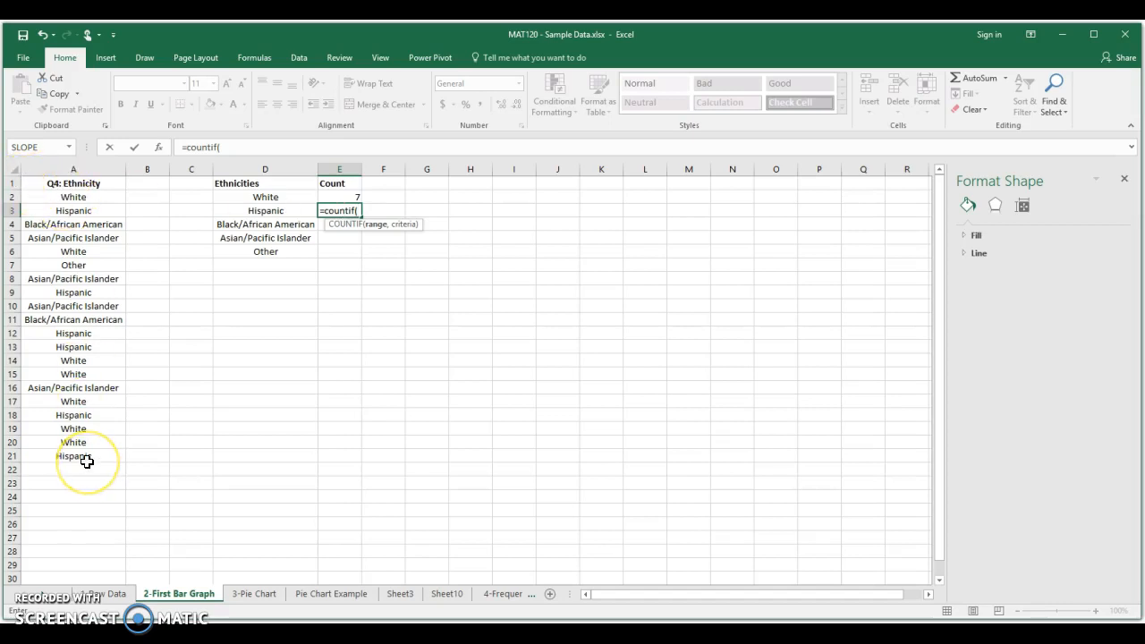
type("a2")
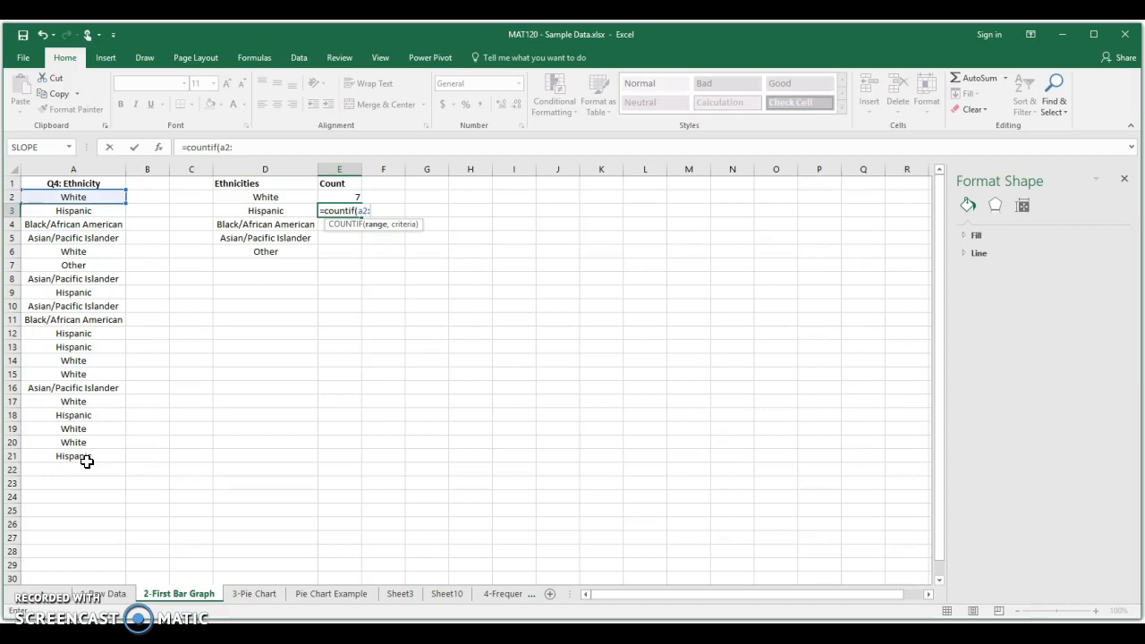
type(":a21,")
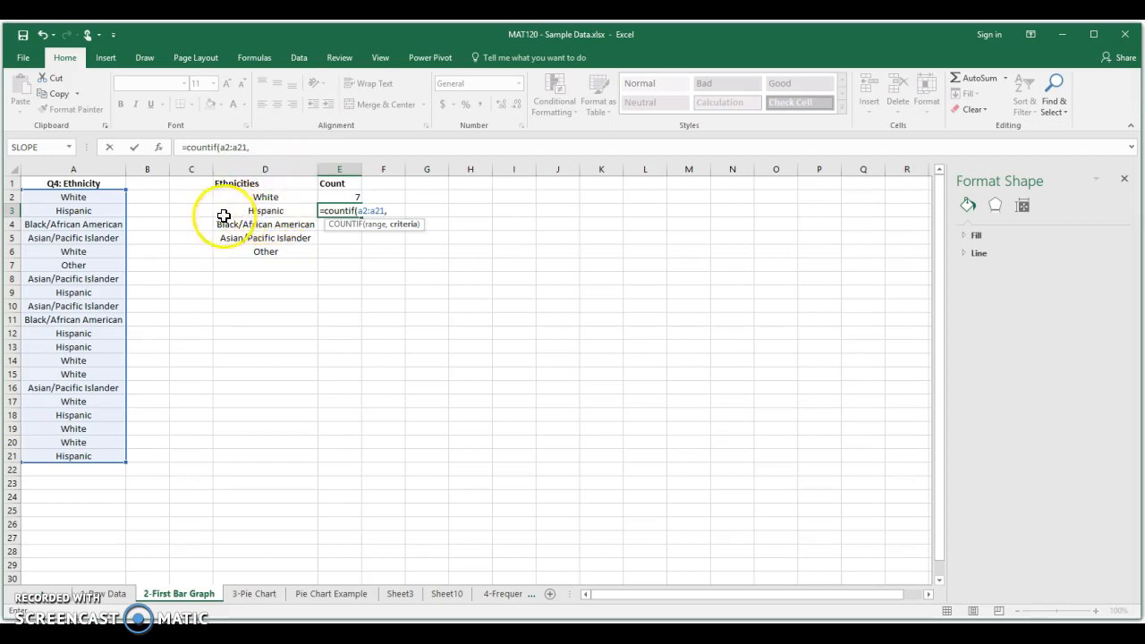
type("d3")
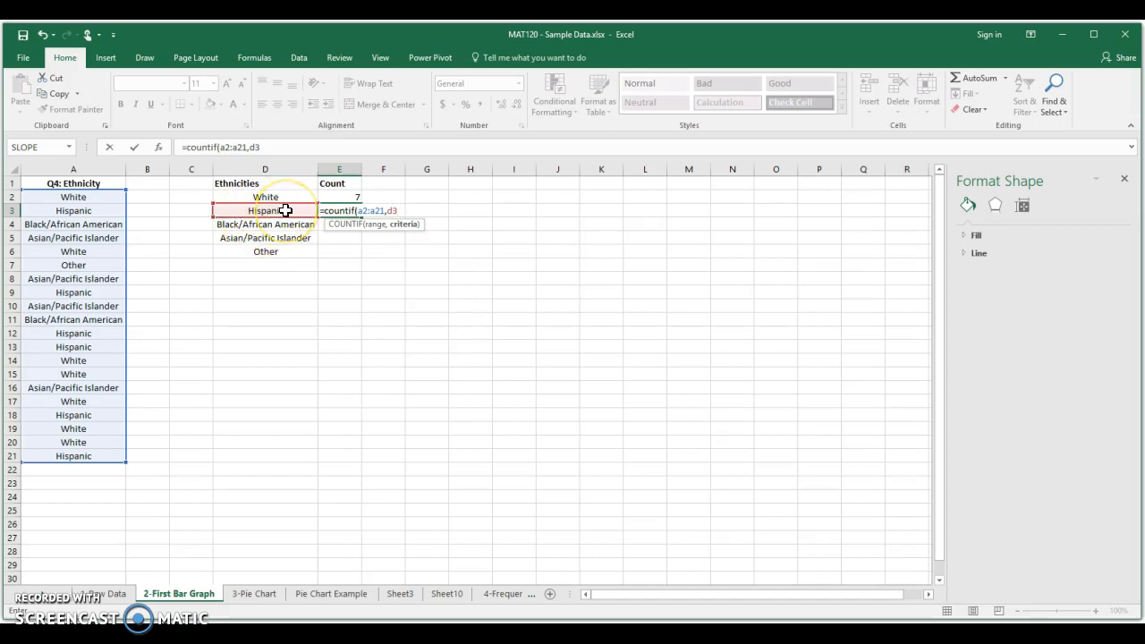
type(")")
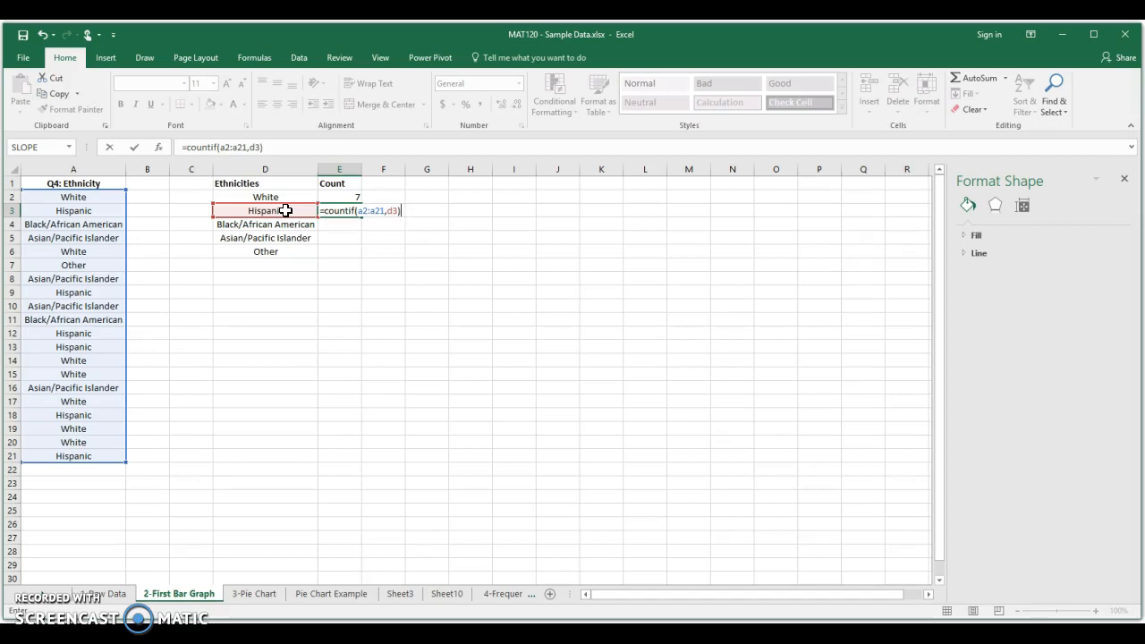
key("Return")
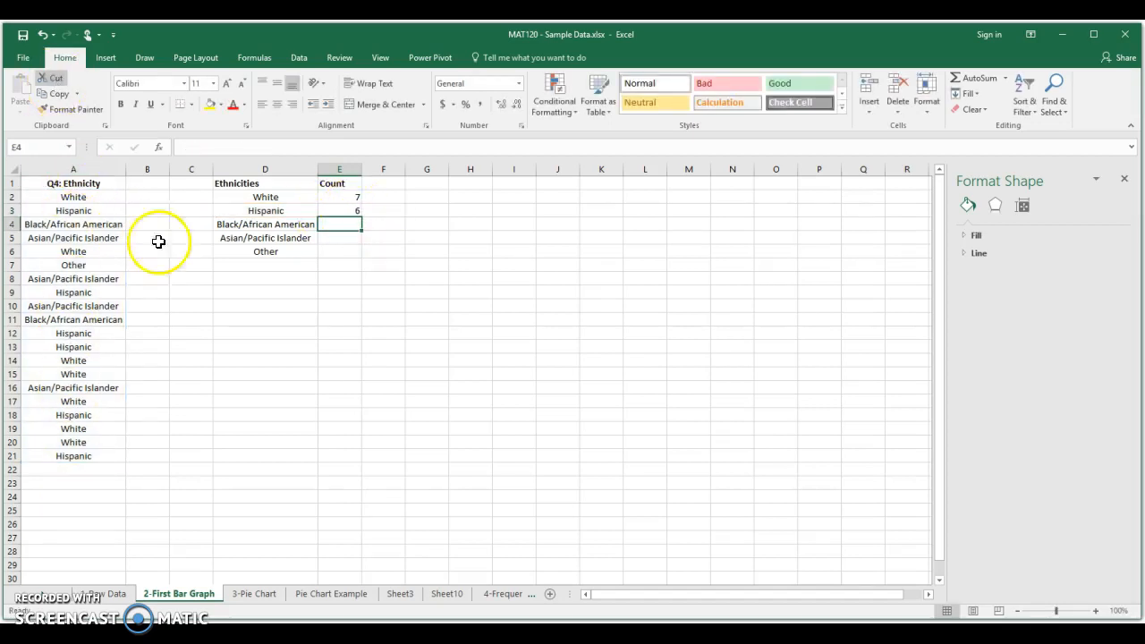
- Test the count formula in E3 by replacing the D3 category with Alien, and undo that replacement
left_click(275, 213)
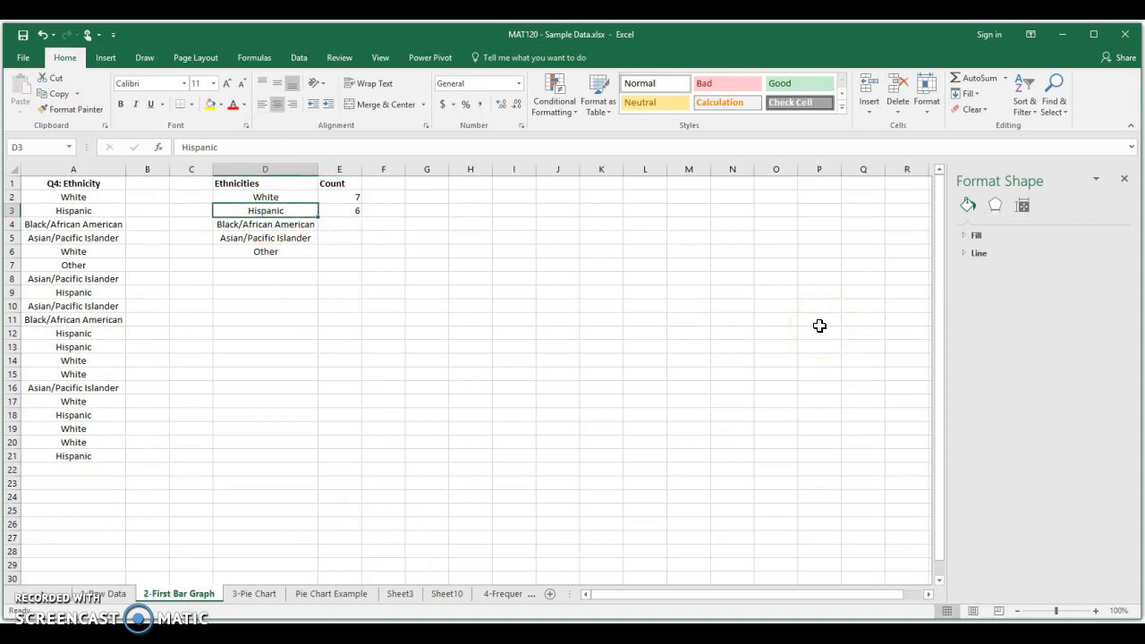
type("Alien")
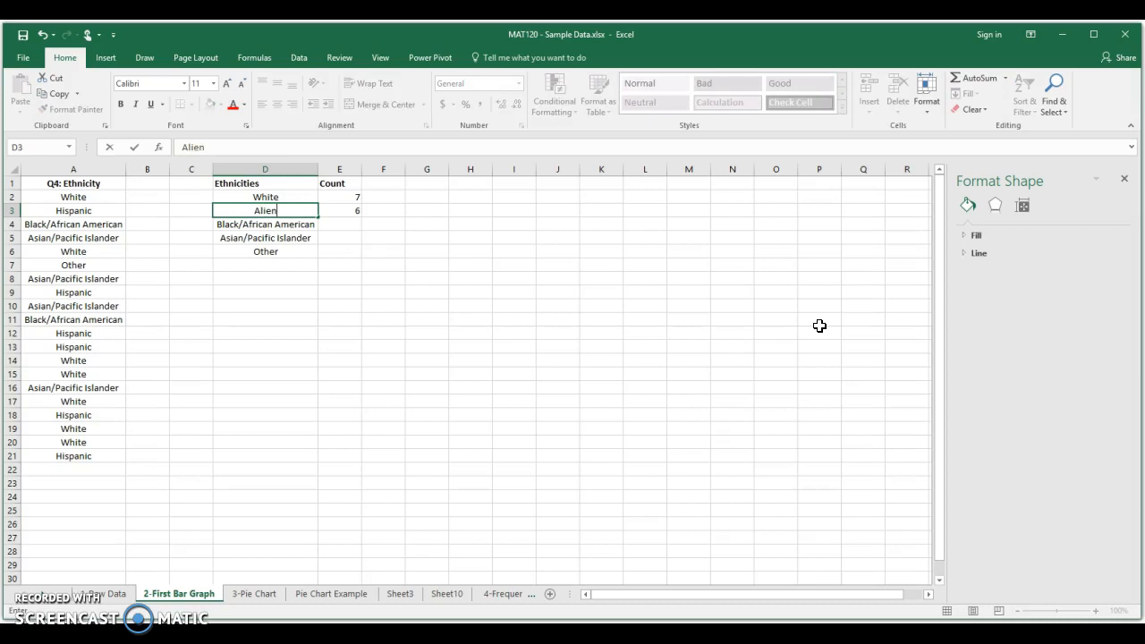
key("Return")
key("Up")
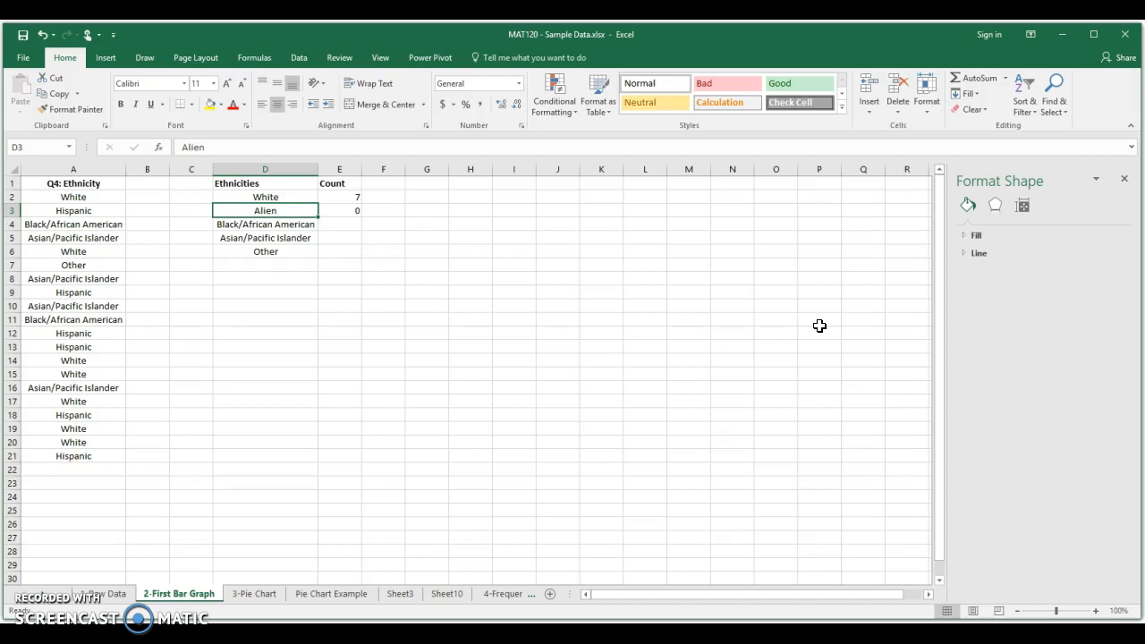
key("ctrl+z")
key("Right")
key("Left")
key("Right")
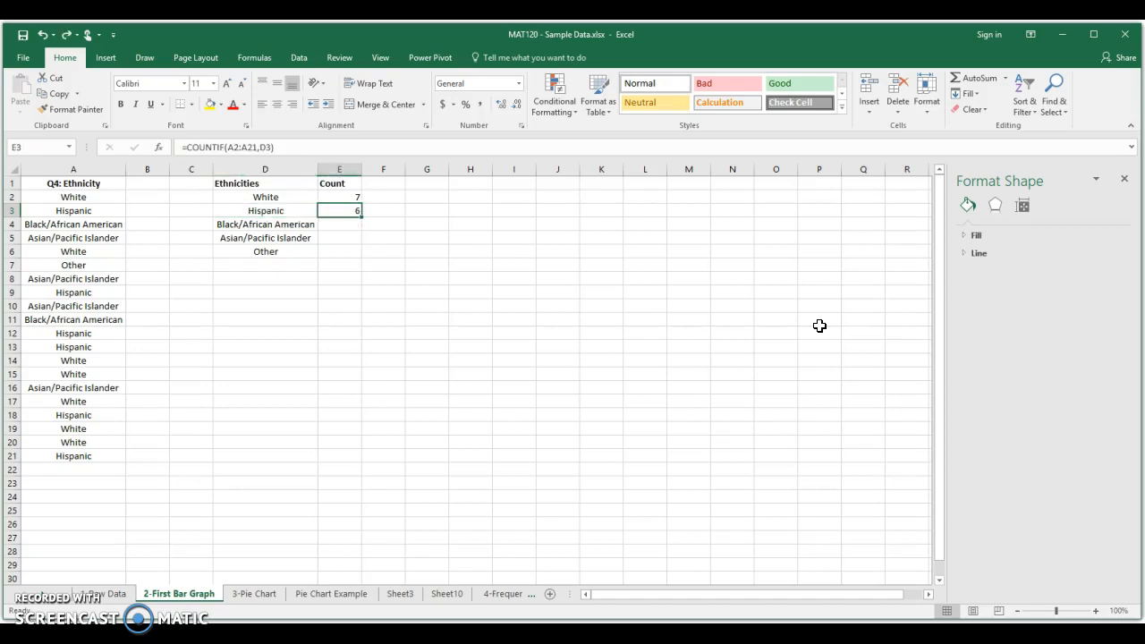
- Count the Black/African American responses in cell E4 with the formula =COUNTIF(A2:A21,D4)
left_click(350, 223)
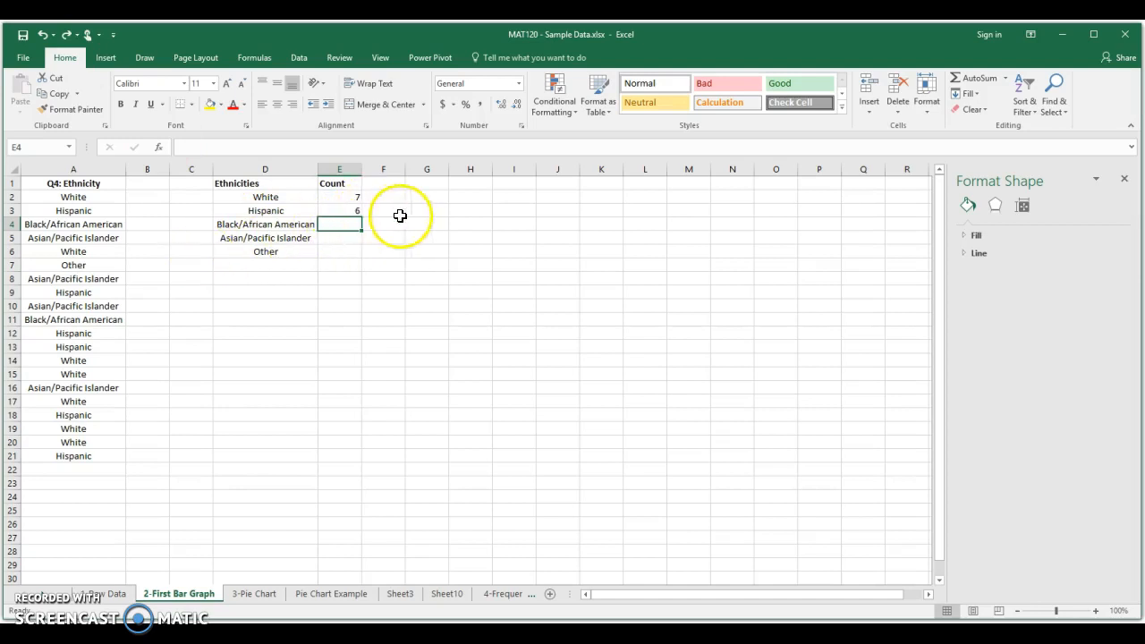
type("=")
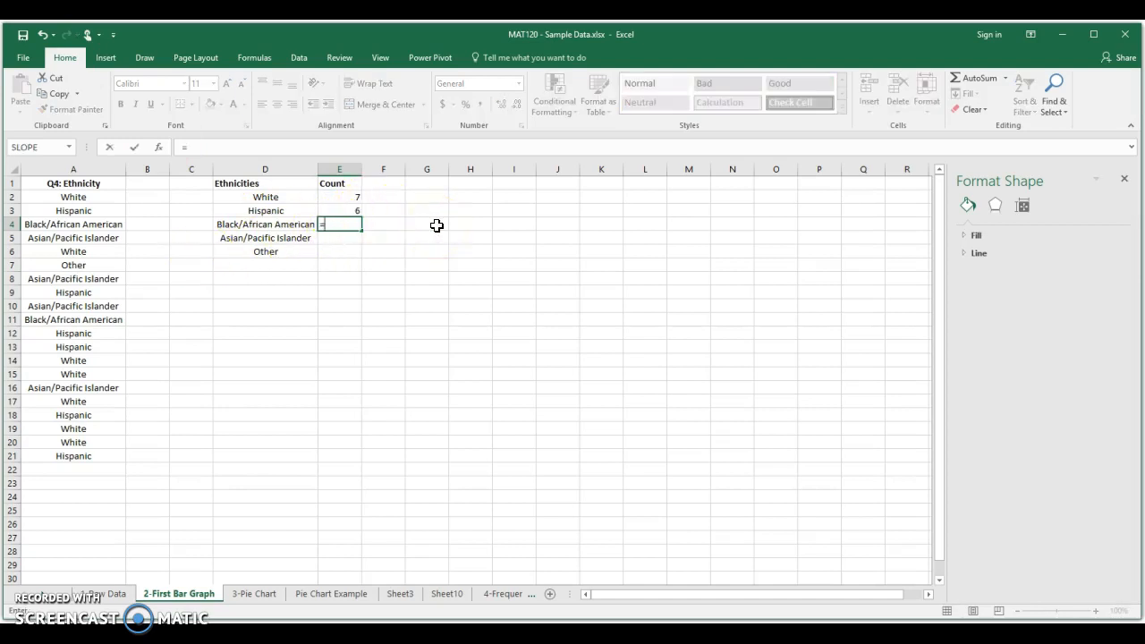
type("countif(")
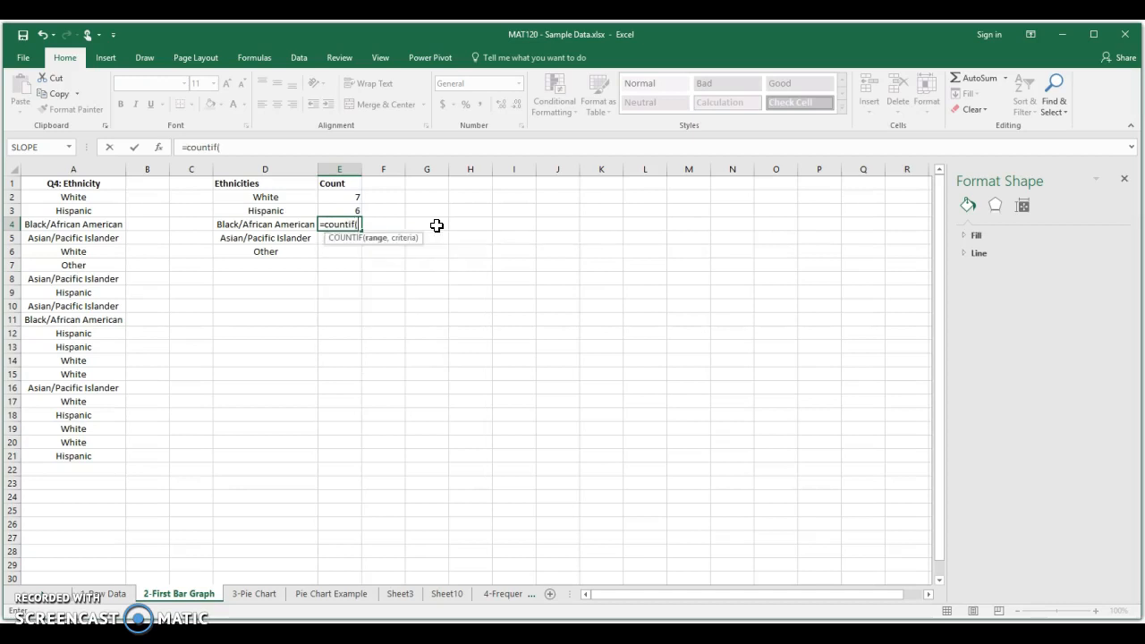
type("a2:a21,")
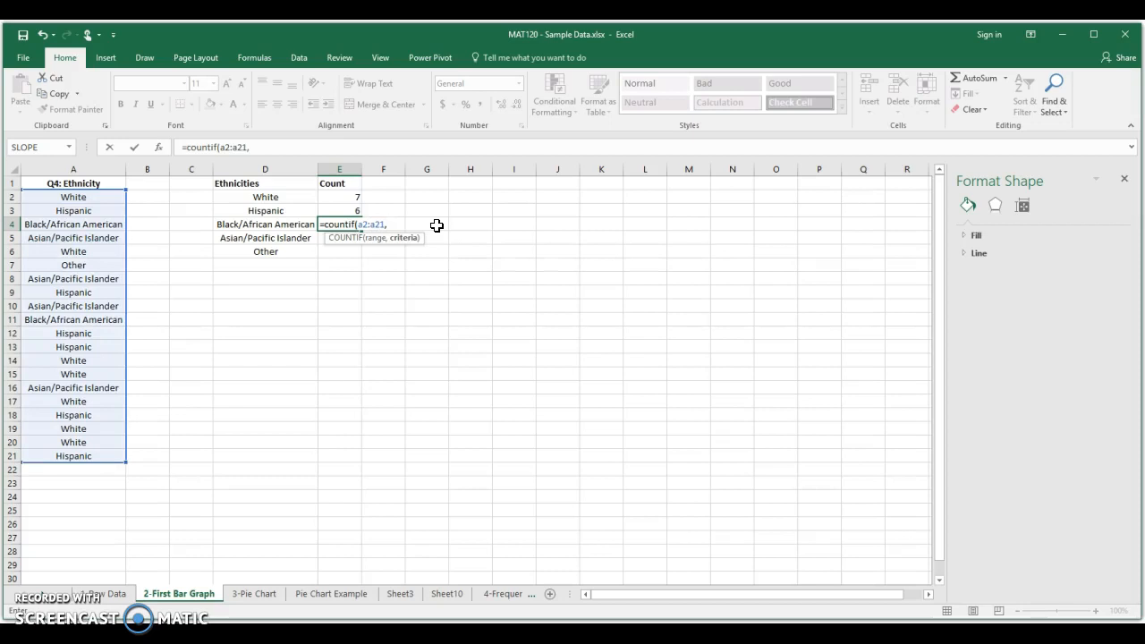
type("d4")
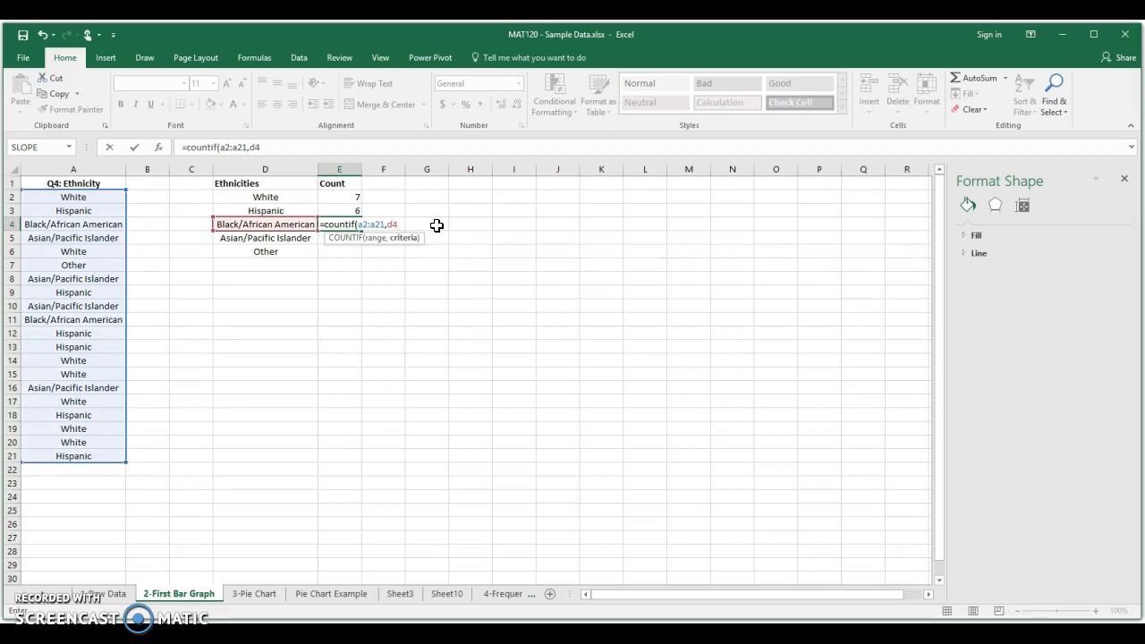
key("Return")
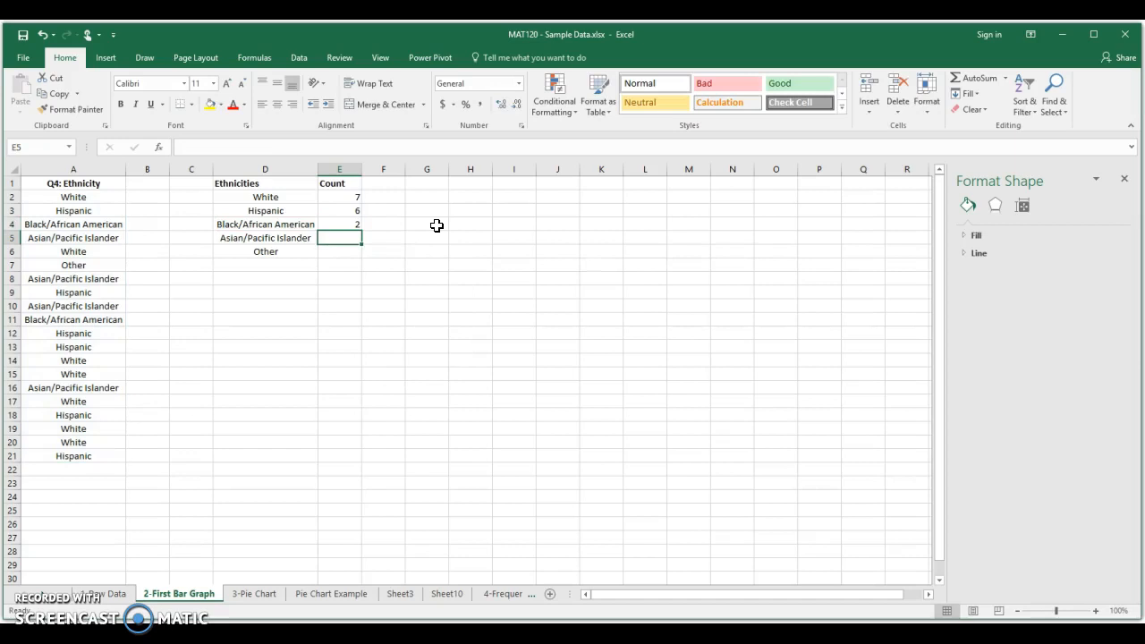
- Fill the relative-reference count formula from E4 down through E6
left_click(352, 225)
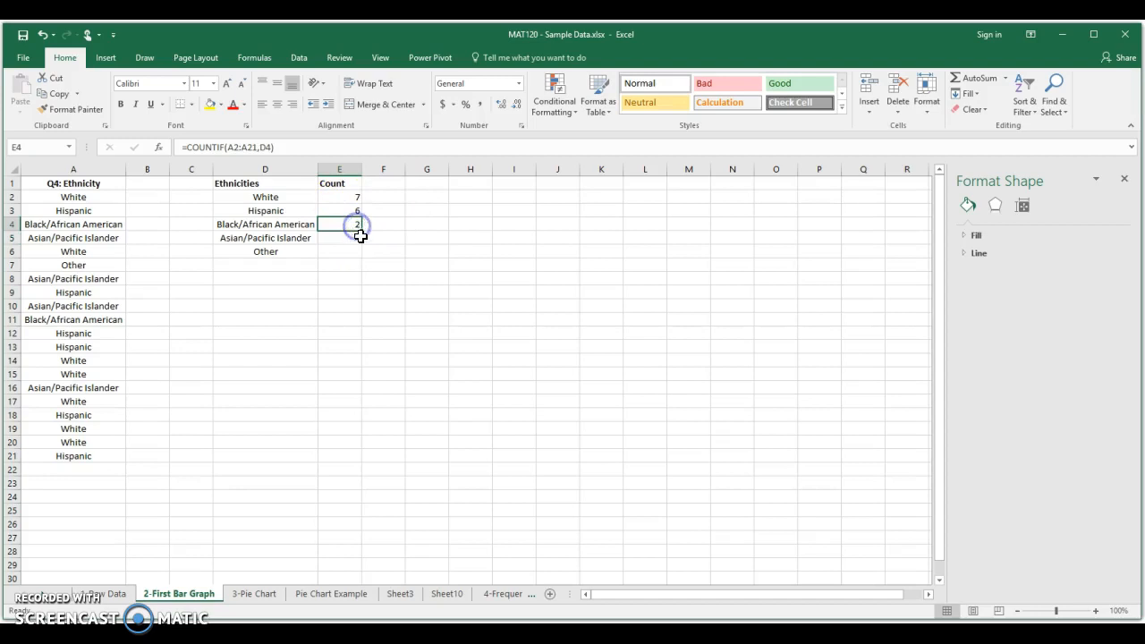
left_click_drag(362, 231, 361, 248)
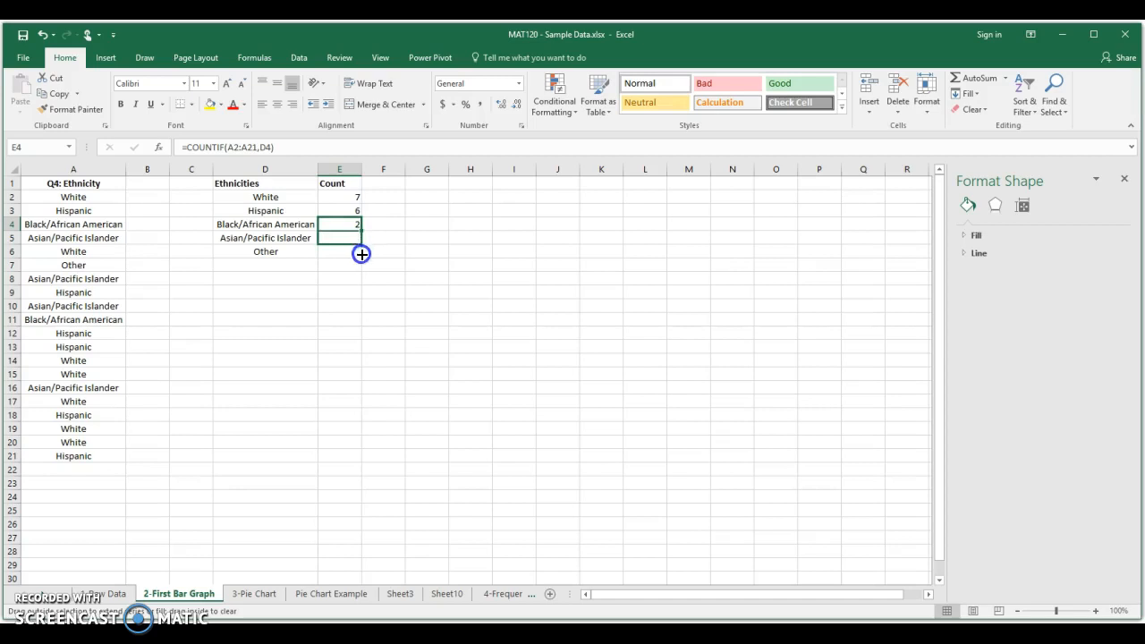
left_click_drag(360, 259, 361, 257)
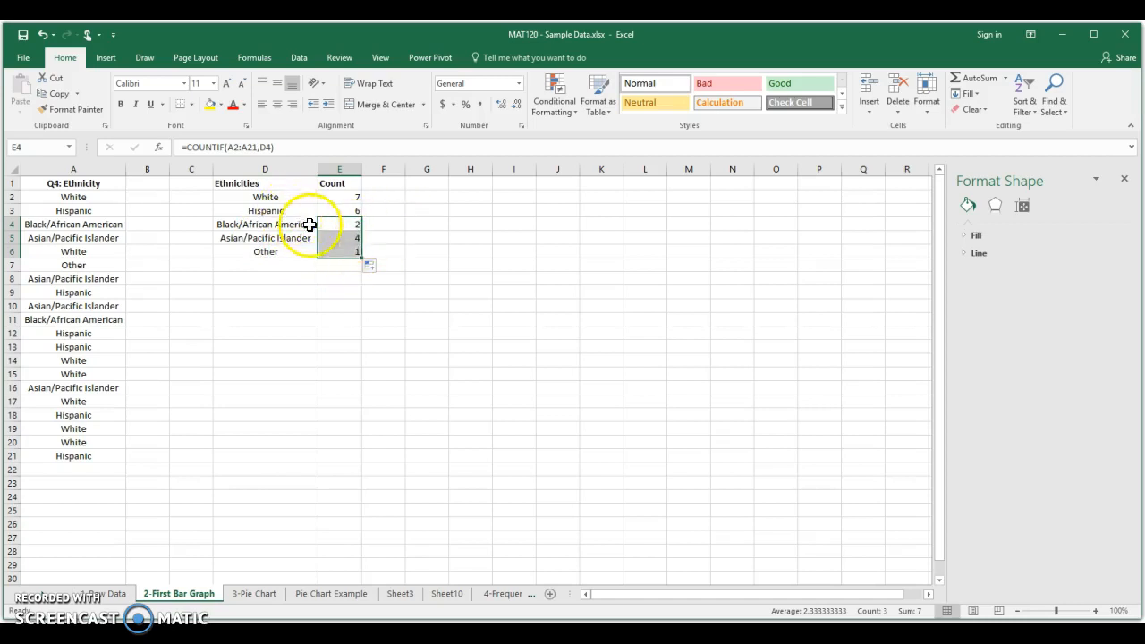
- Compare the ranges in the filled formulas of E4 to E6, and undo the fill
left_click(511, 277)
left_click(336, 222)
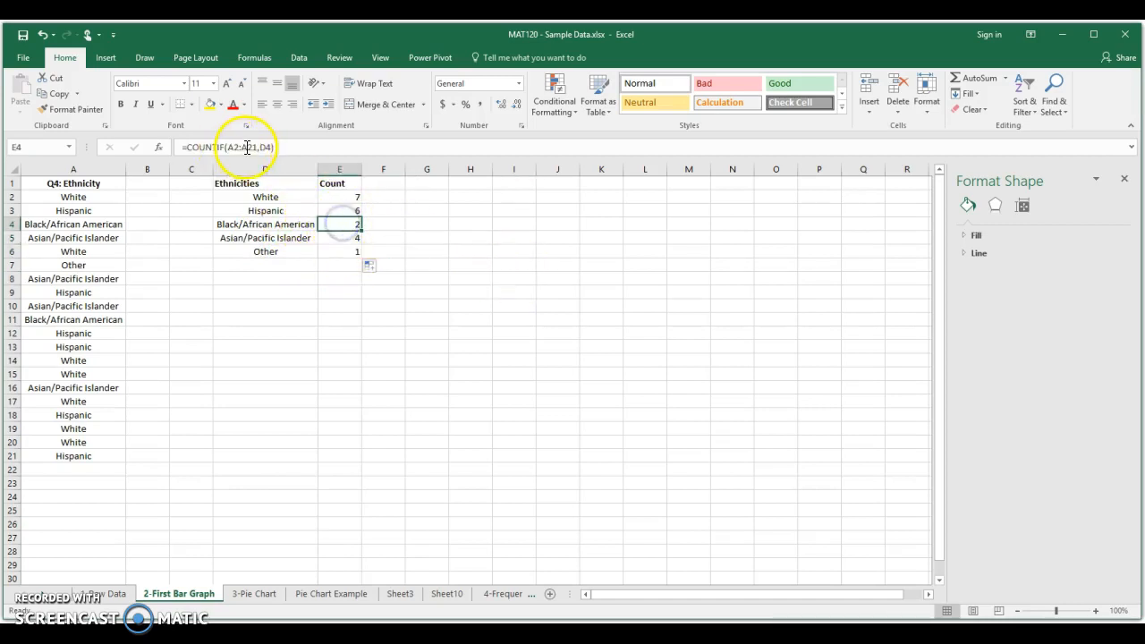
left_click(352, 239)
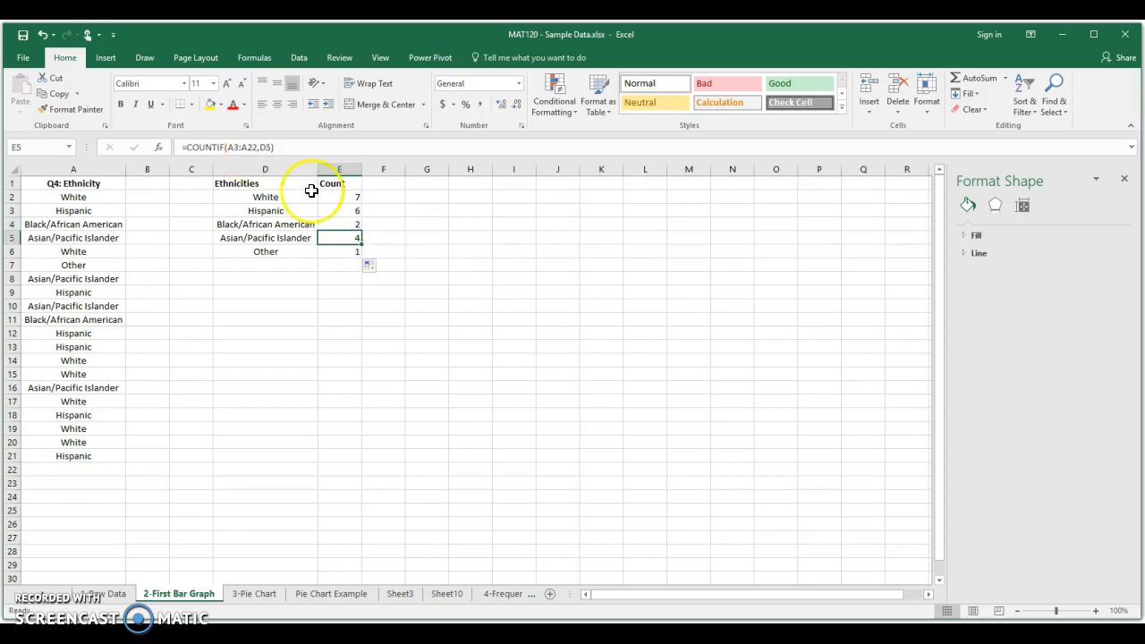
left_click(341, 253)
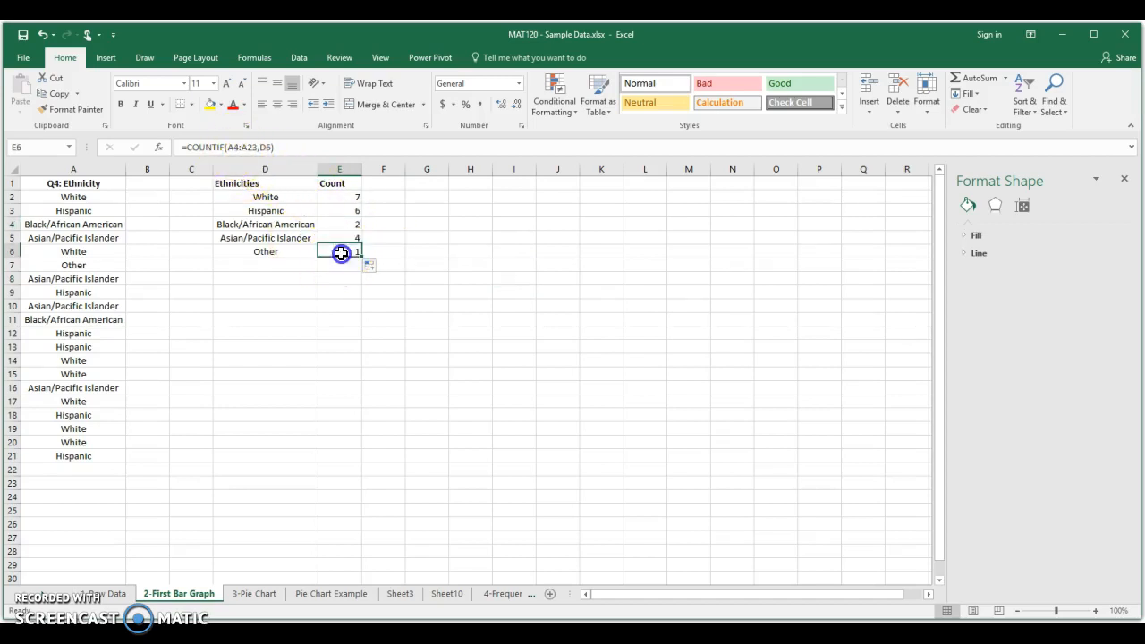
left_click(352, 223)
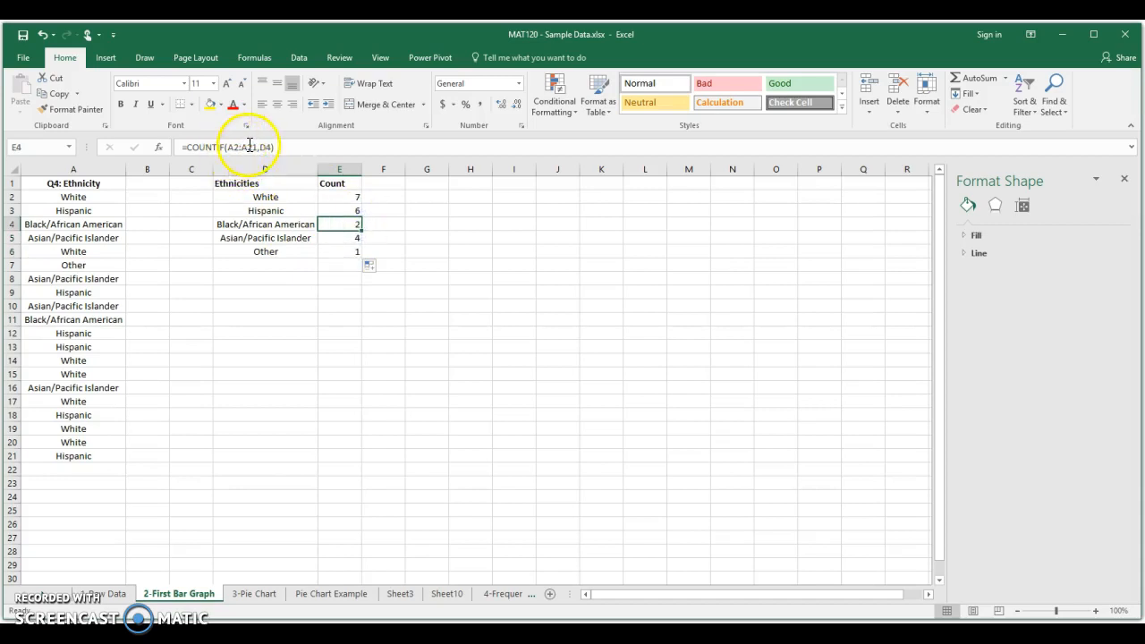
left_click(347, 251)
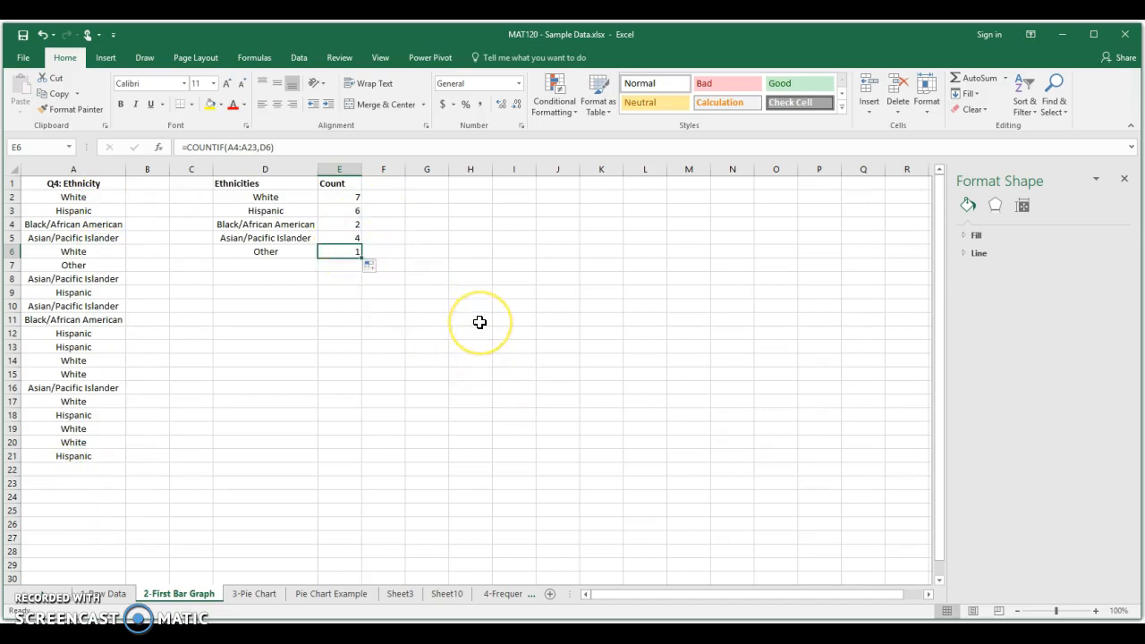
key("ctrl+z")
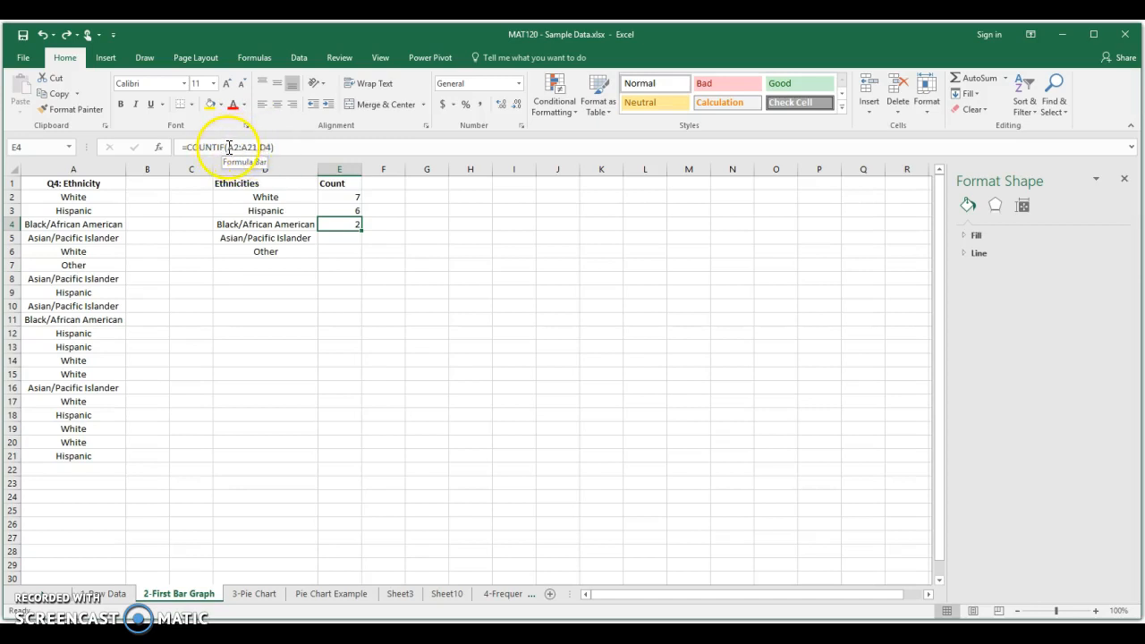
- Make the range in E4's count formula absolute as $A$2:$A$21, and fill the formula down through E6
left_click(229, 147)
left_click(234, 148)
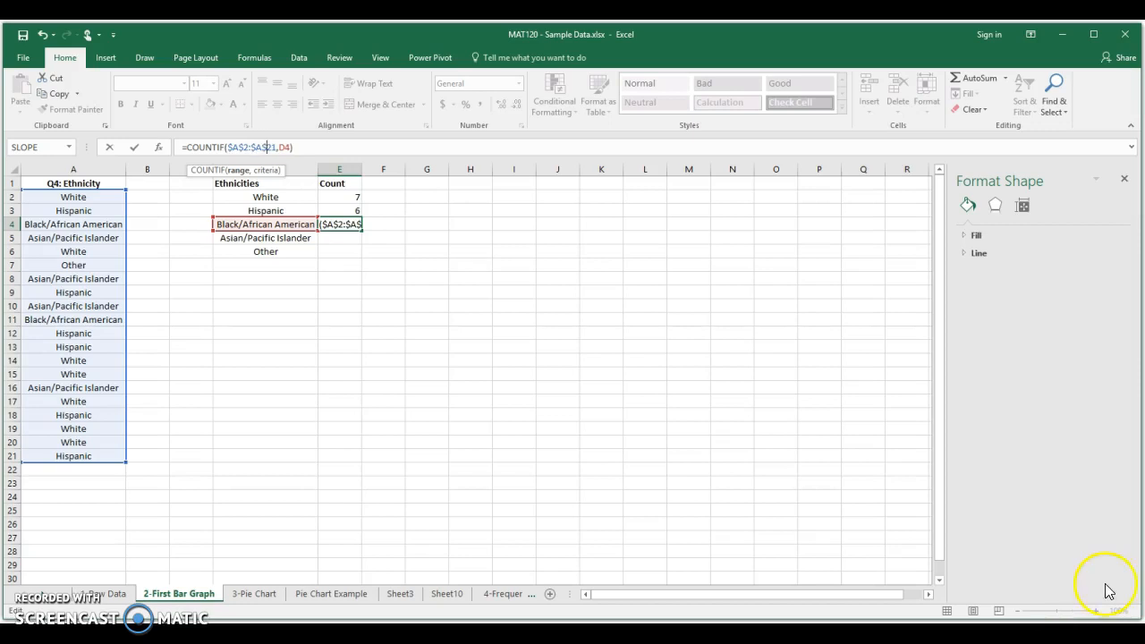
key("Return")
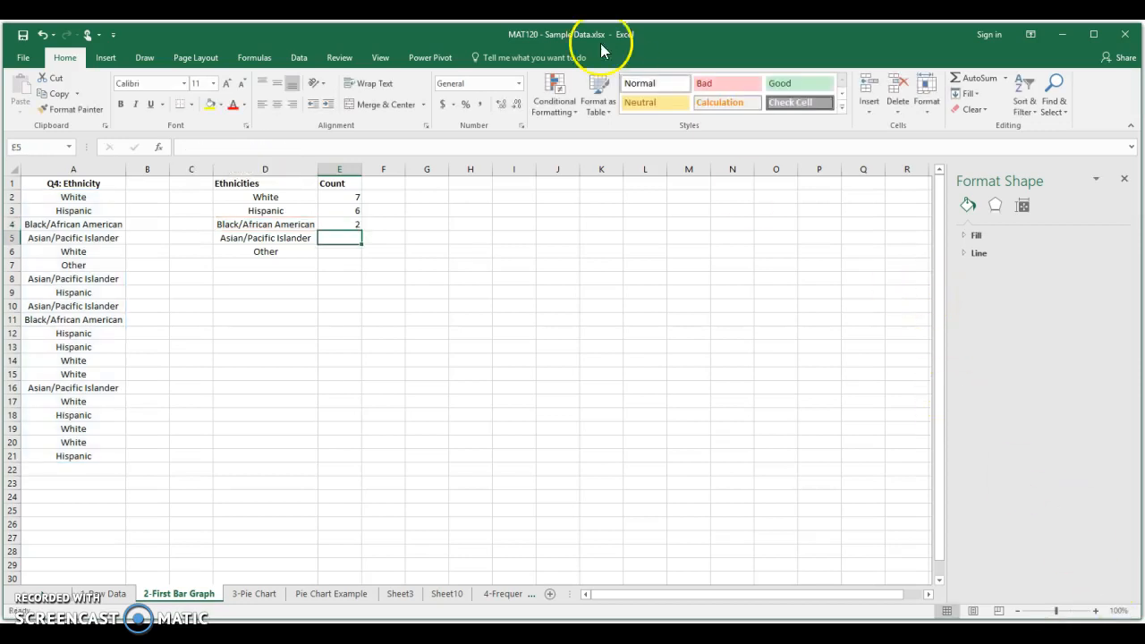
left_click(350, 227)
left_click_drag(364, 229, 366, 250)
- Check the range and criterion references in the filled count formulas of cells E4 to E6
left_click(417, 225)
left_click(348, 249)
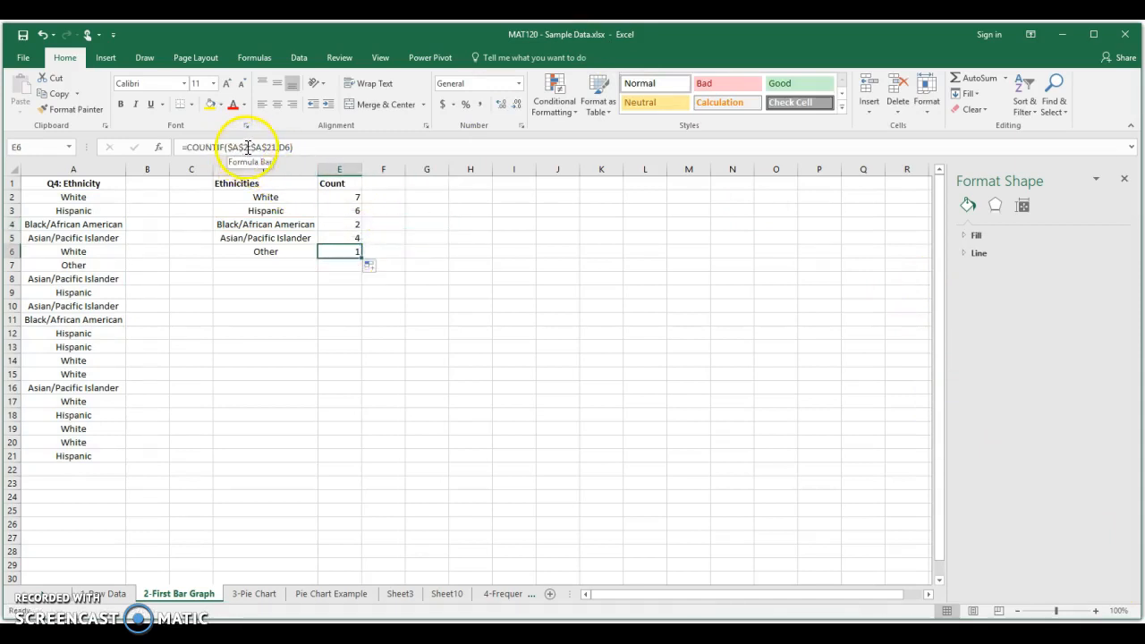
left_click(356, 238)
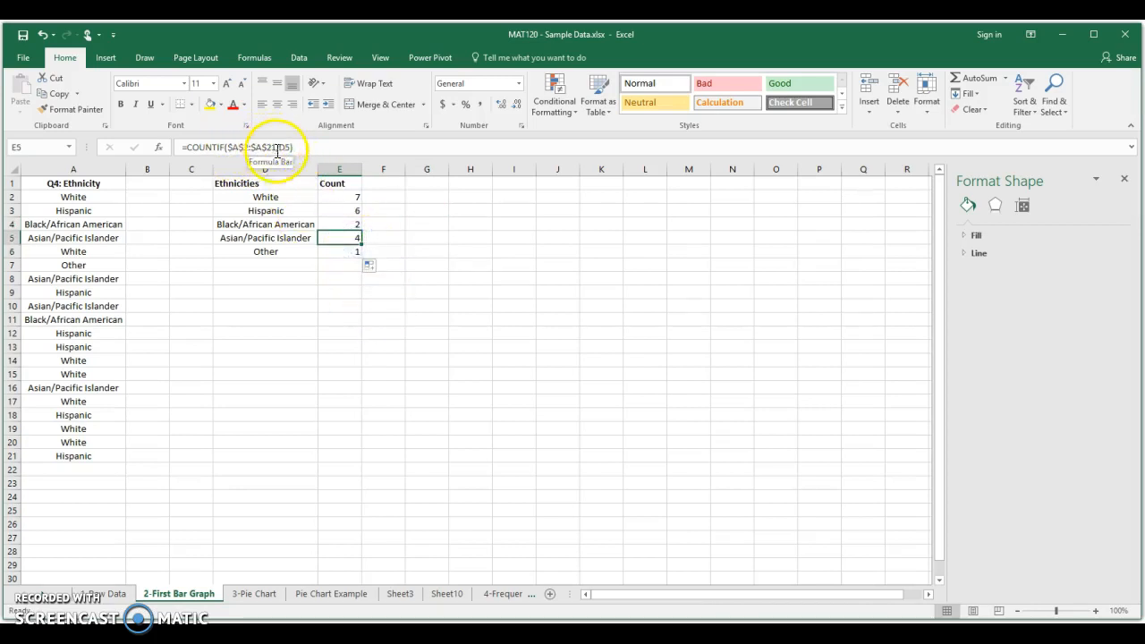
left_click(345, 223)
left_click(347, 237)
left_click(339, 251)
left_click(519, 306)
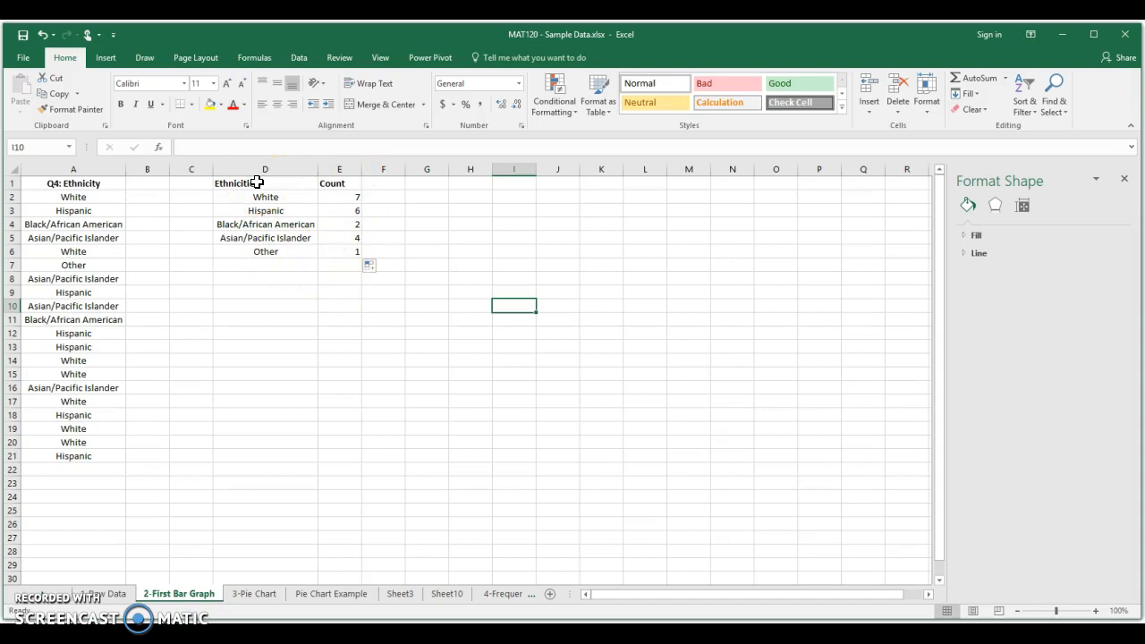
- Insert a 2-D Clustered Column chart from the ethnicity and count table in D1:E6
left_click_drag(257, 183, 345, 254)
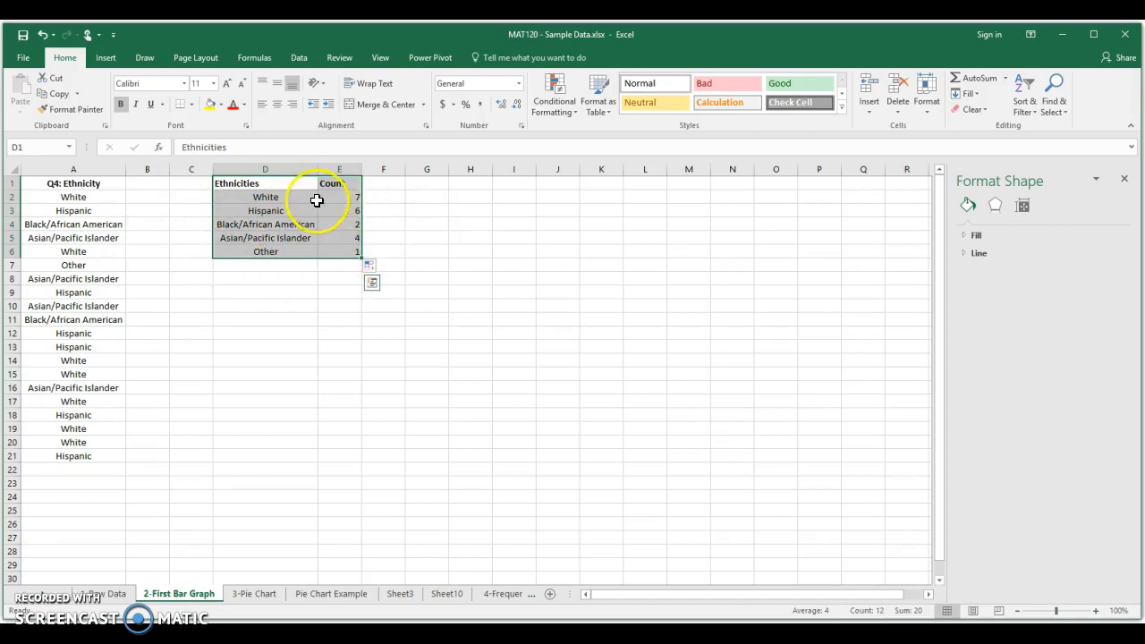
left_click(115, 54)
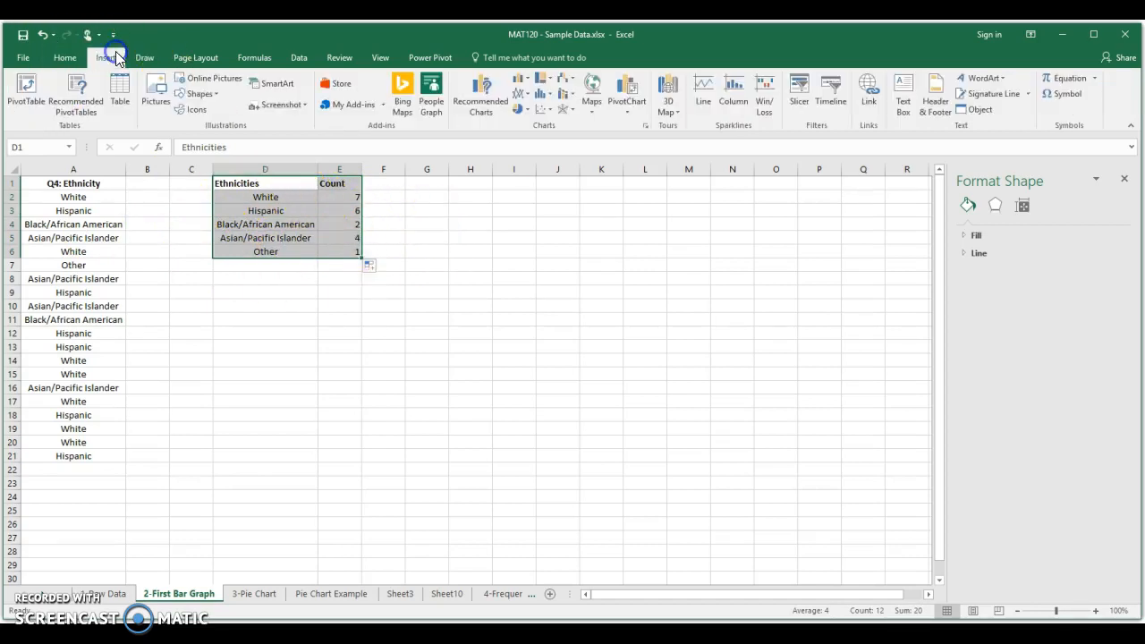
left_click(528, 82)
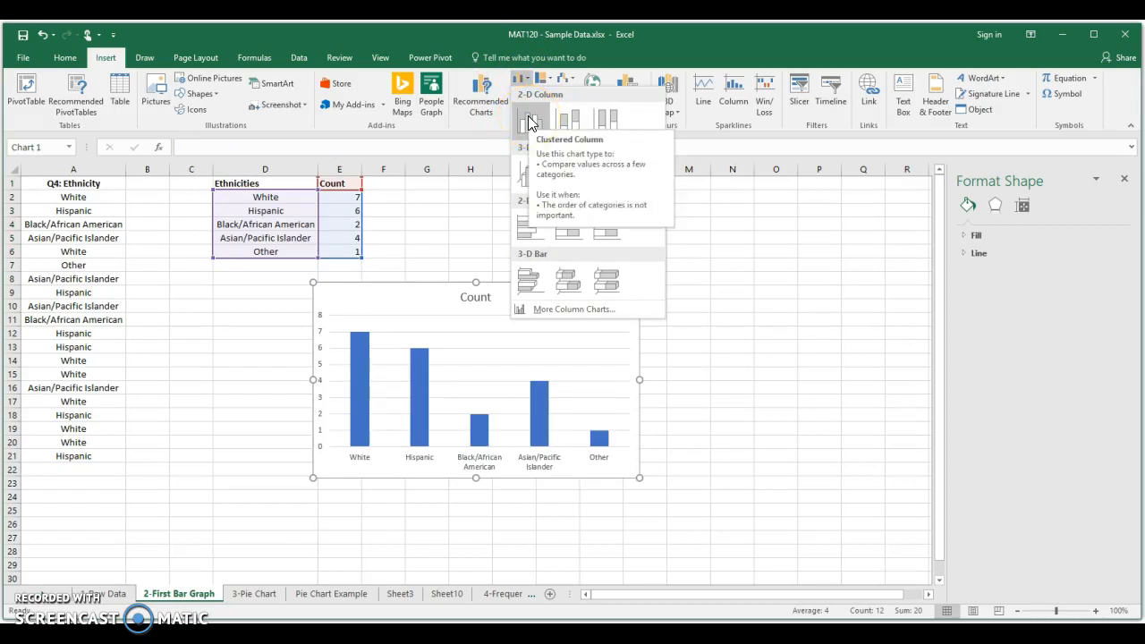
left_click(529, 123)
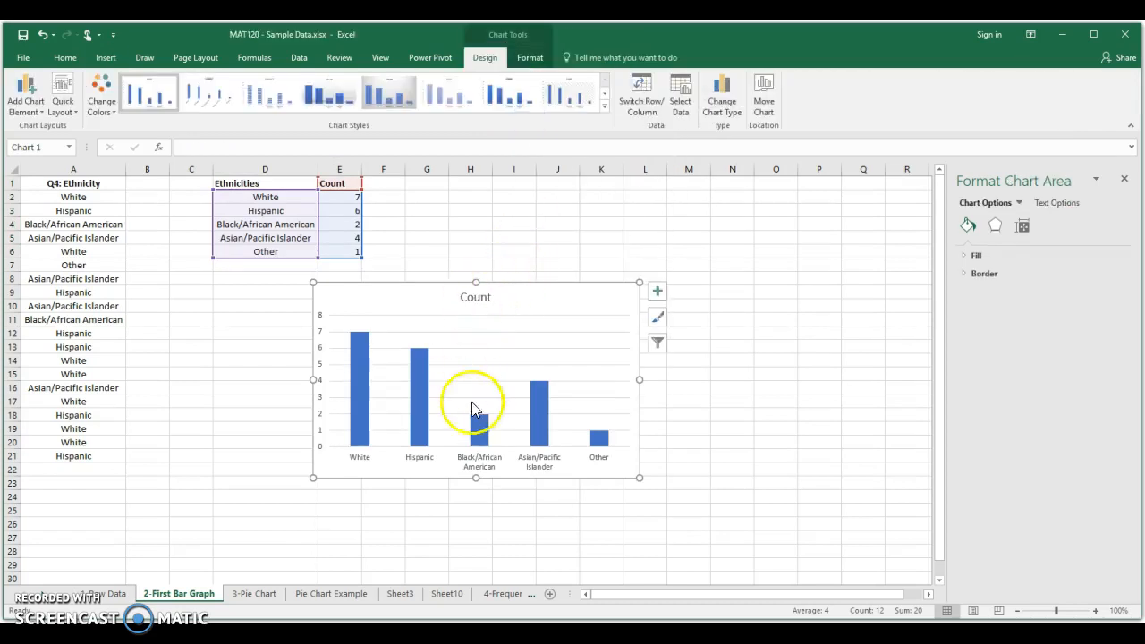
- Try a diagonal-stripe and a checkerboard pattern fill on the columns of the Count chart
left_click(424, 430)
left_click(974, 256)
left_click(994, 361)
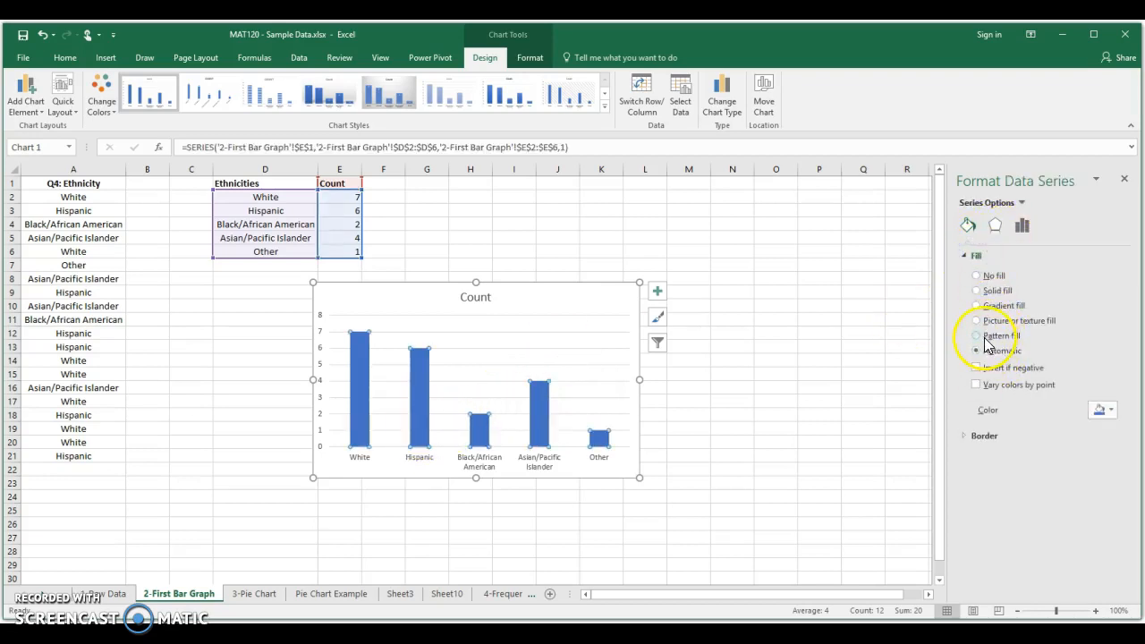
left_click(985, 337)
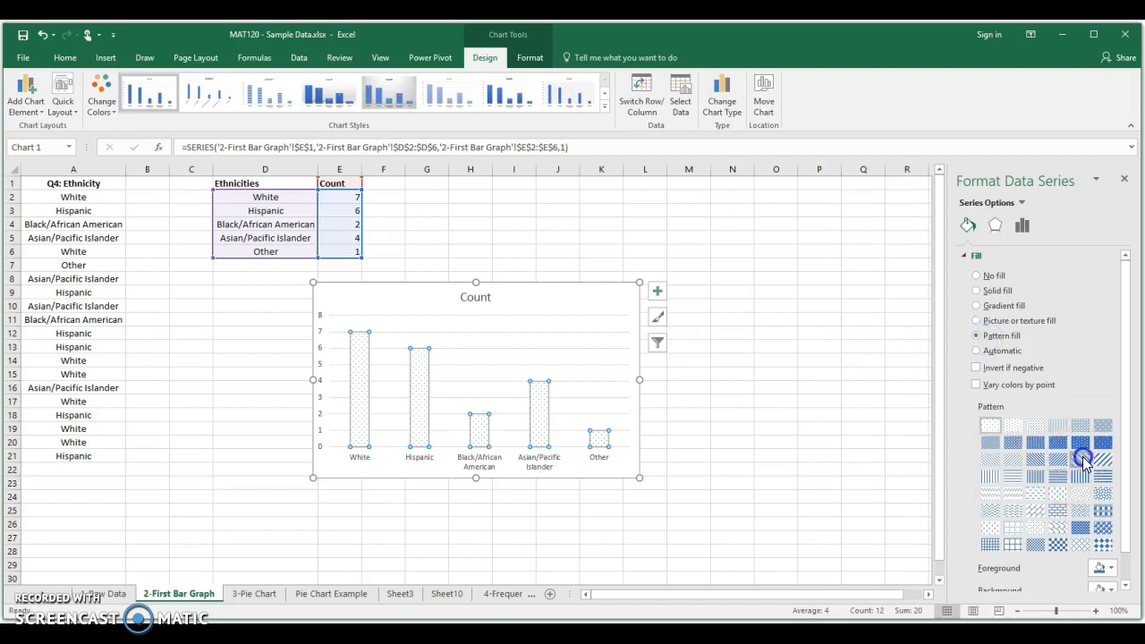
left_click(1081, 459)
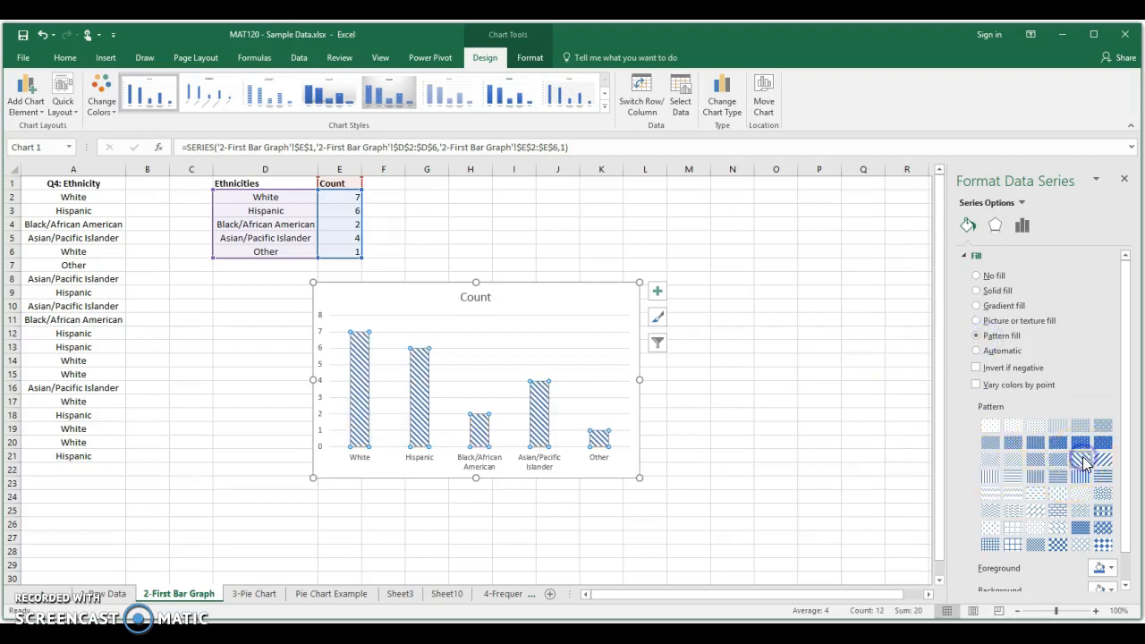
left_click(1058, 545)
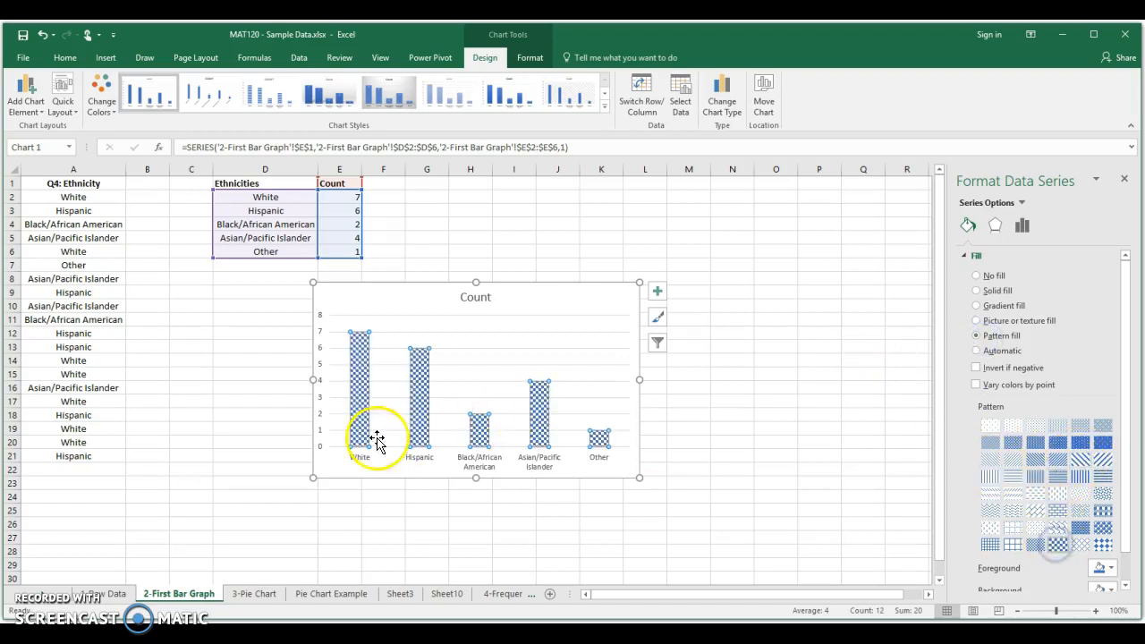
- Give the Count chart's columns a blue solid fill, and deselect the chart
left_click(978, 277)
left_click(980, 293)
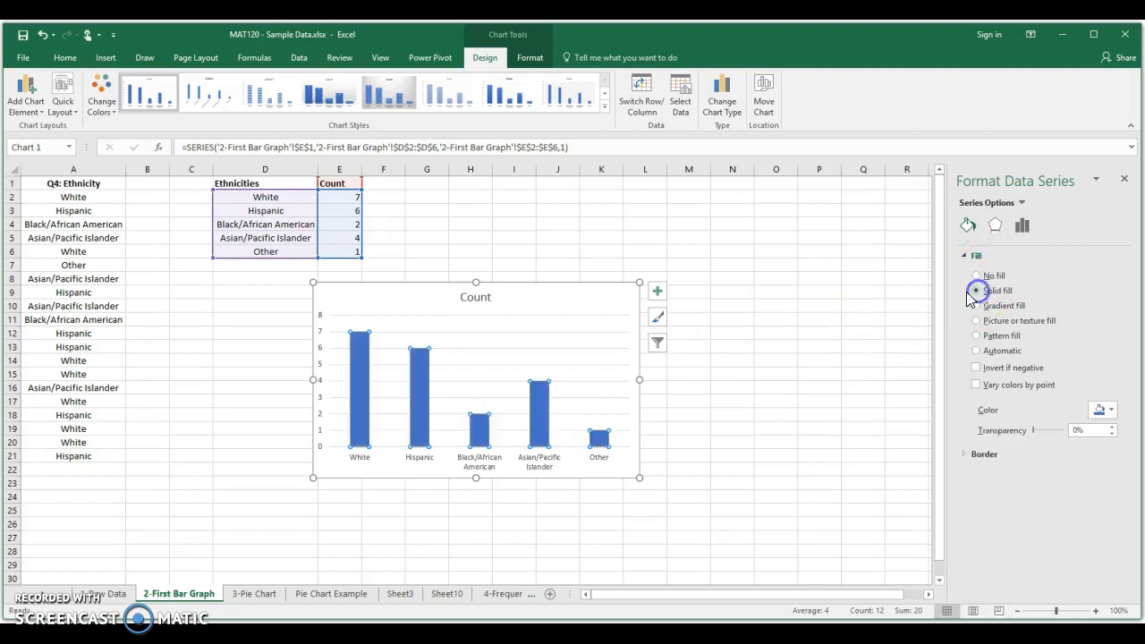
left_click(727, 400)
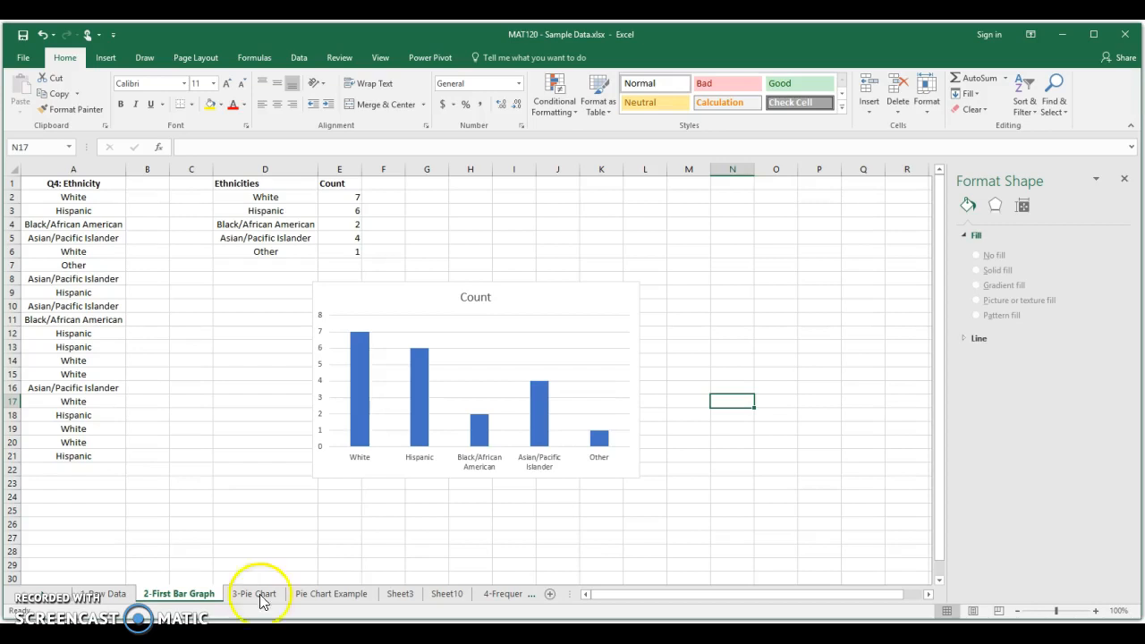
- Switch to SMART Notebook to read the assignment's pie chart requirement, and return to the Excel workbook
mouse_move(396, 637)
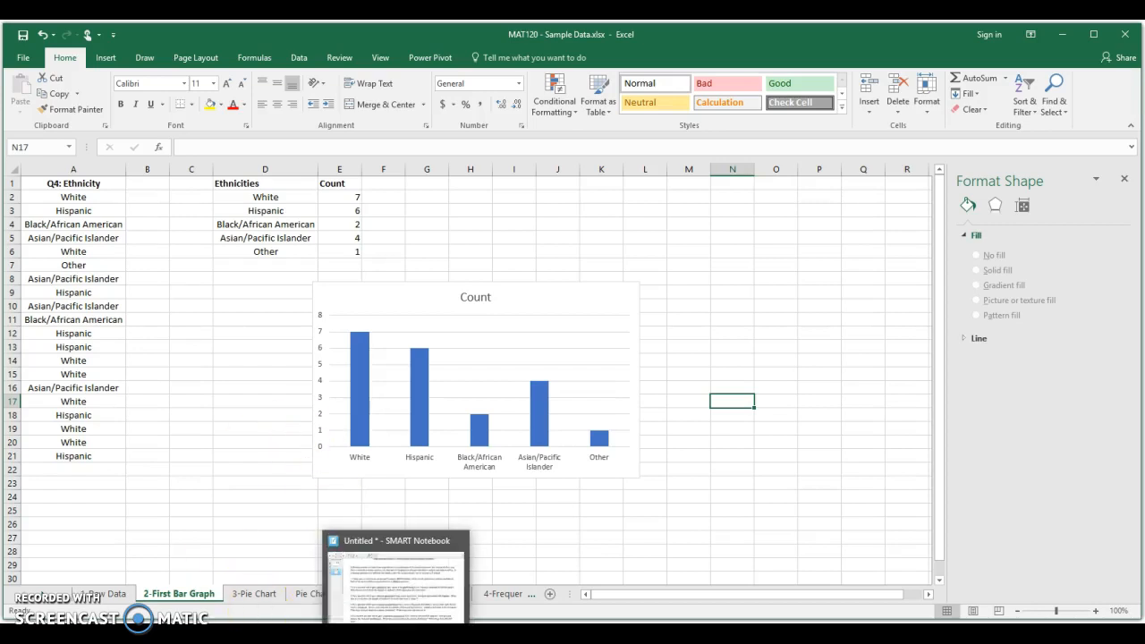
left_click(395, 581)
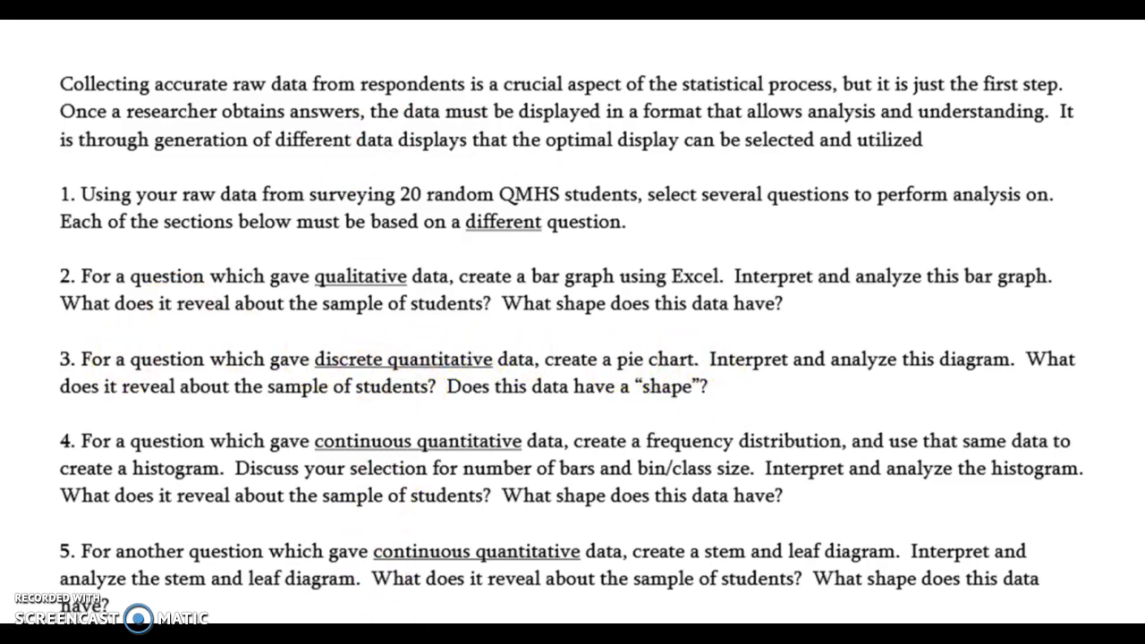
key("alt+Tab")
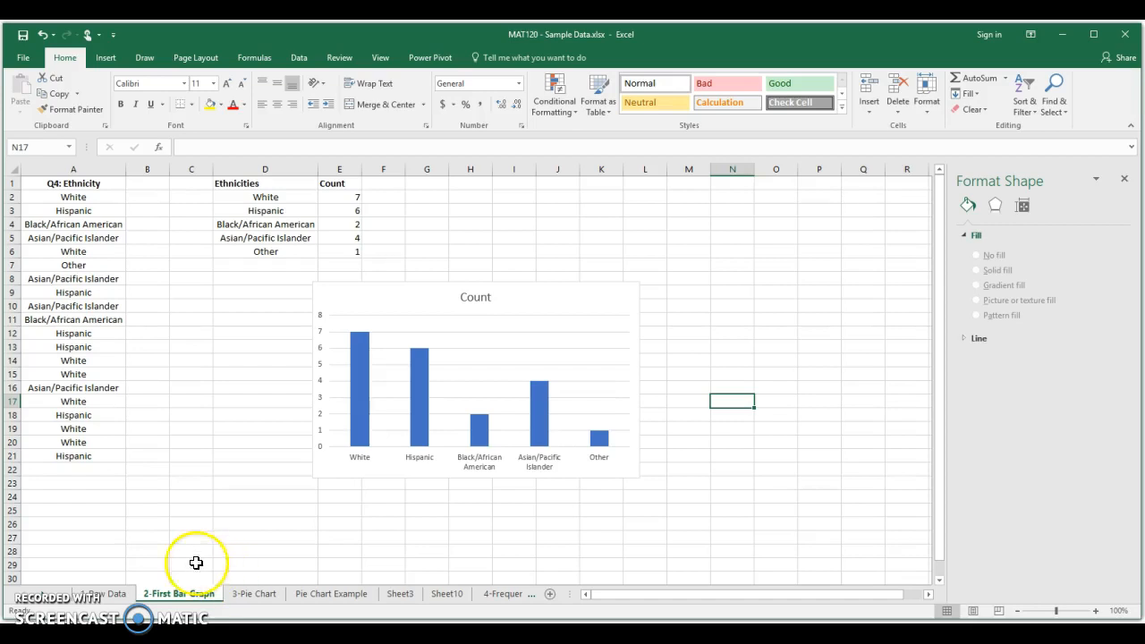
- Open the 1-Raw Data sheet to review the survey questions for discrete quantitative data
left_click(101, 592)
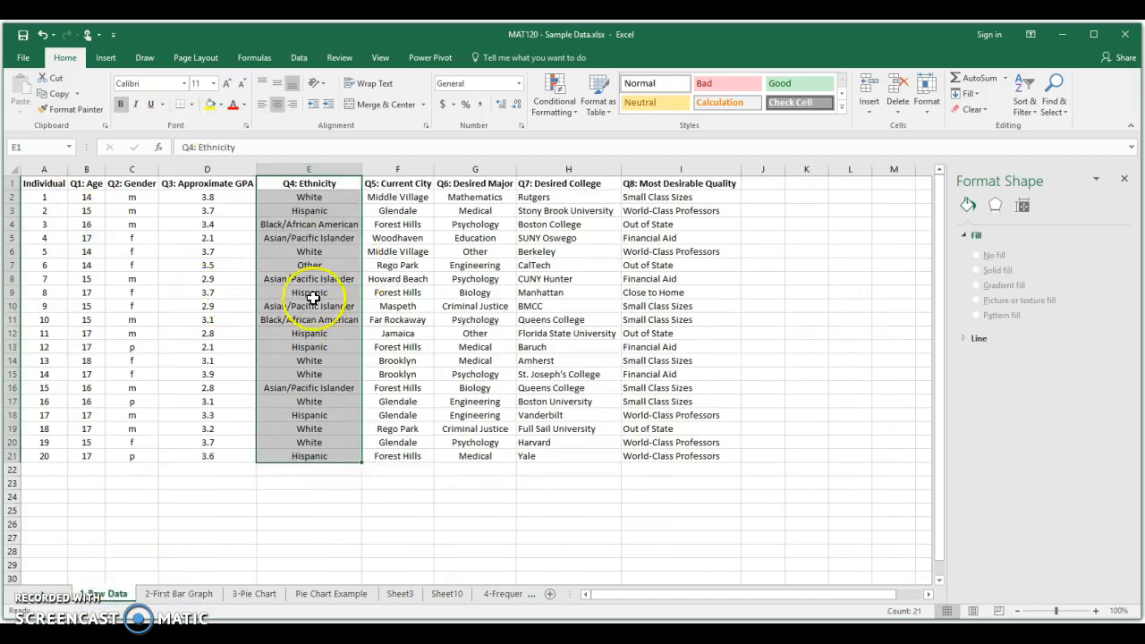
left_click(505, 320)
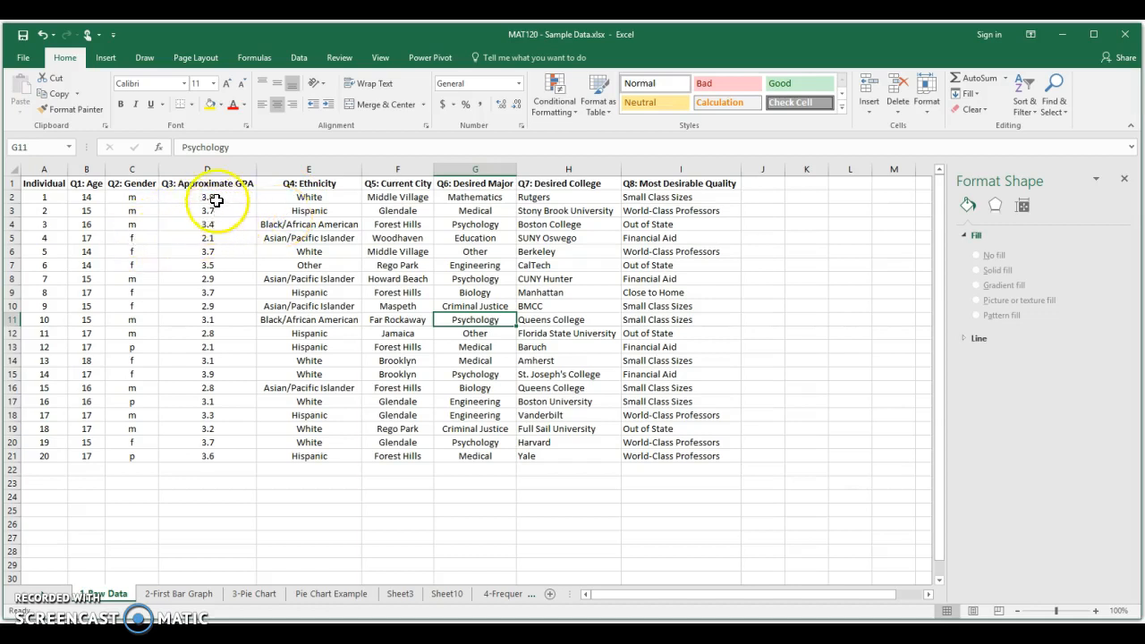
- Examine the Q3: Approximate GPA and Q1: Age columns in the raw data for a discrete quantitative question
left_click_drag(217, 182, 210, 459)
left_click(380, 305)
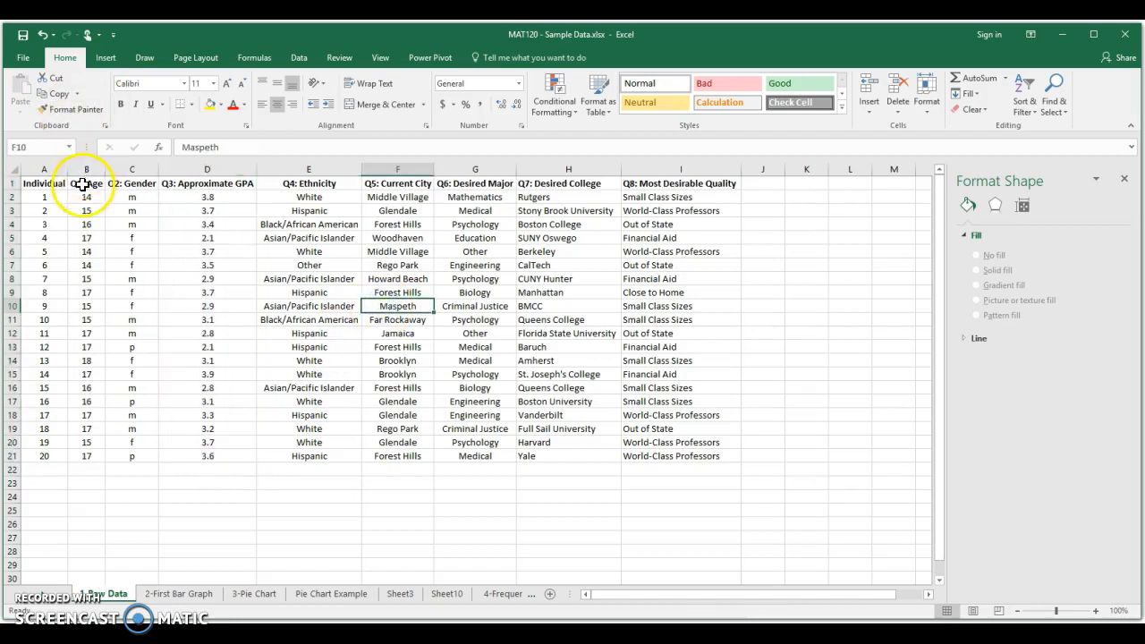
left_click_drag(86, 183, 84, 456)
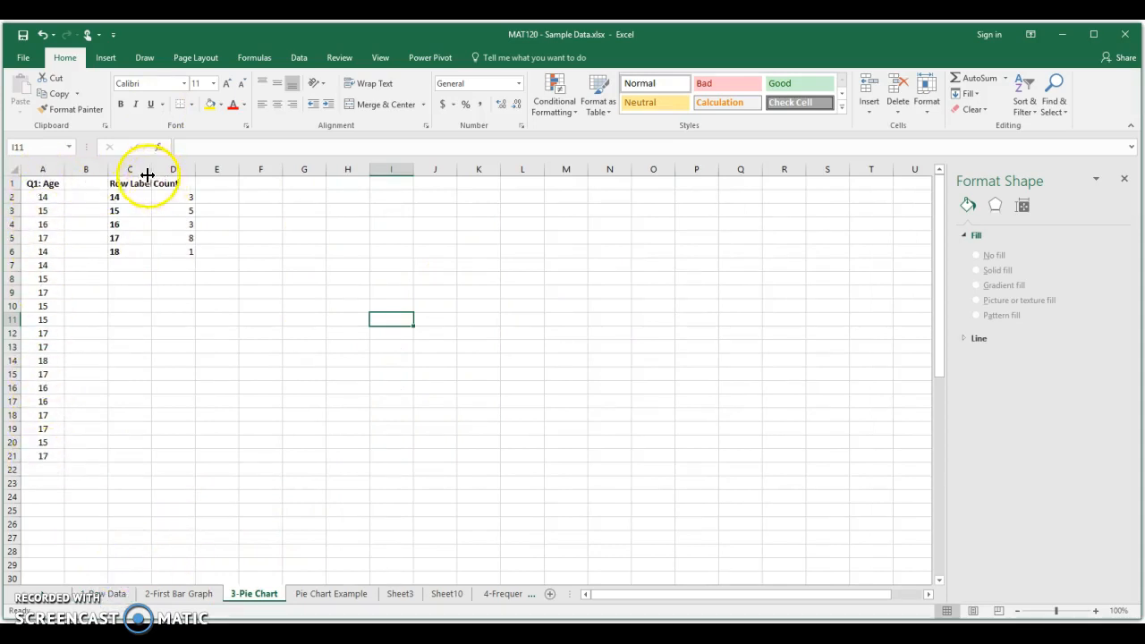
- Review the COUNTIF formulas and age labels in the count table on the 3-Pie Chart sheet
left_click(190, 197)
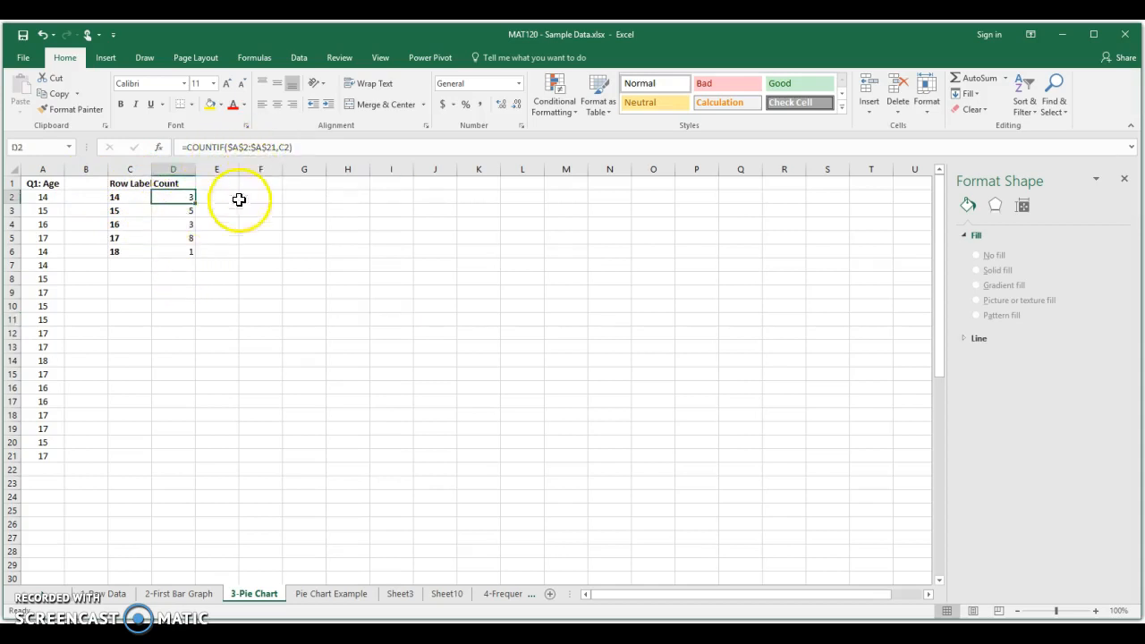
left_click(188, 251)
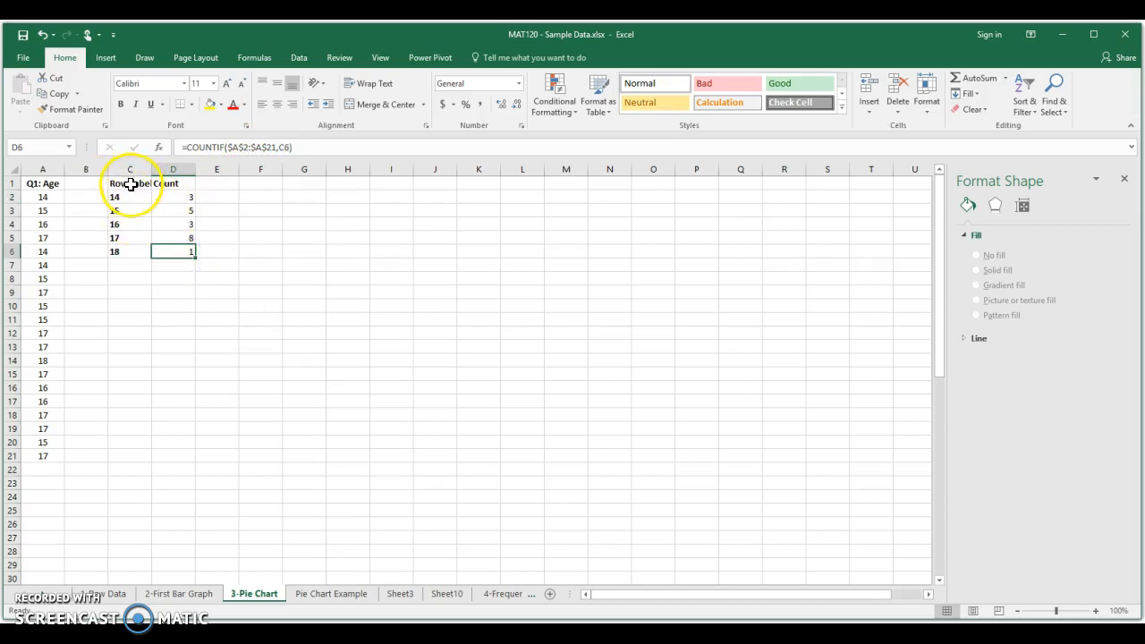
left_click(125, 196)
left_click(190, 196)
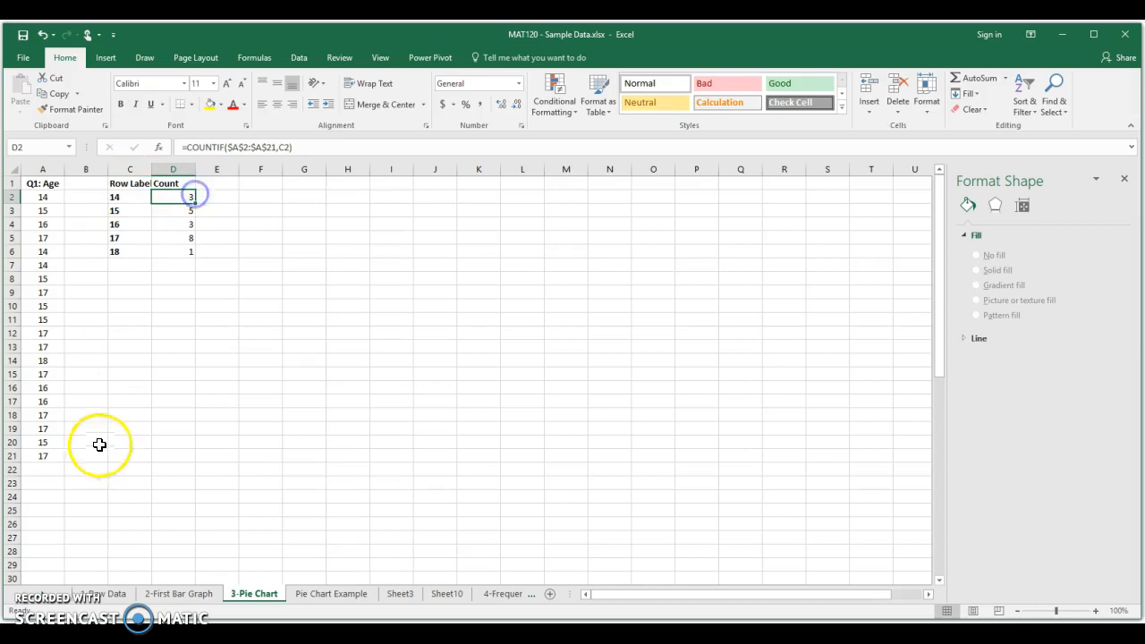
left_click(130, 236)
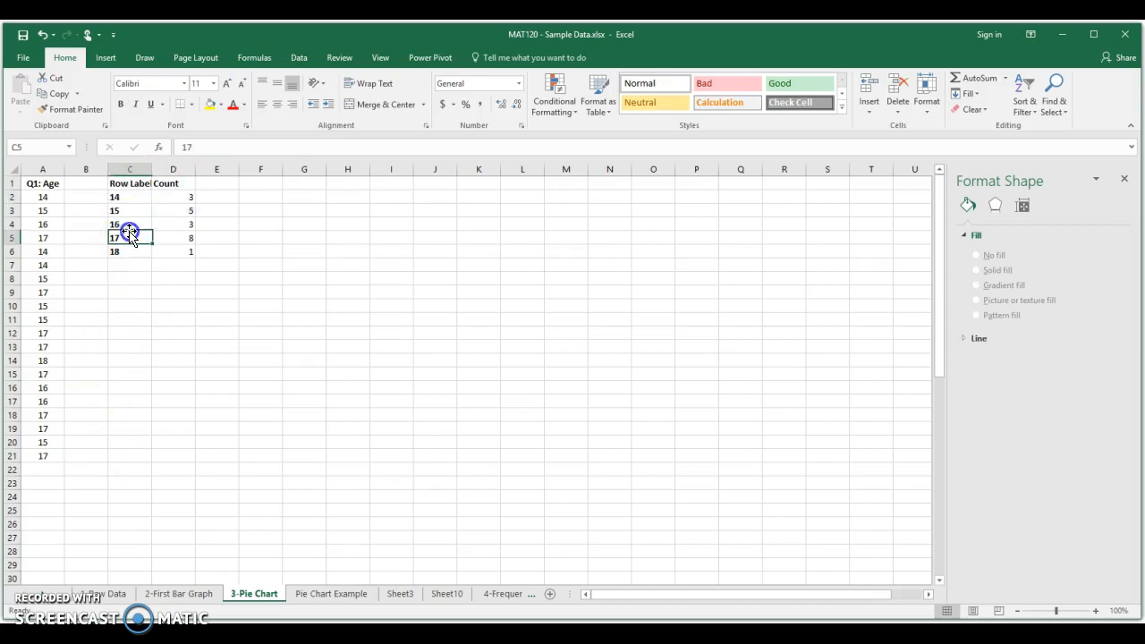
left_click(188, 236)
left_click(187, 275)
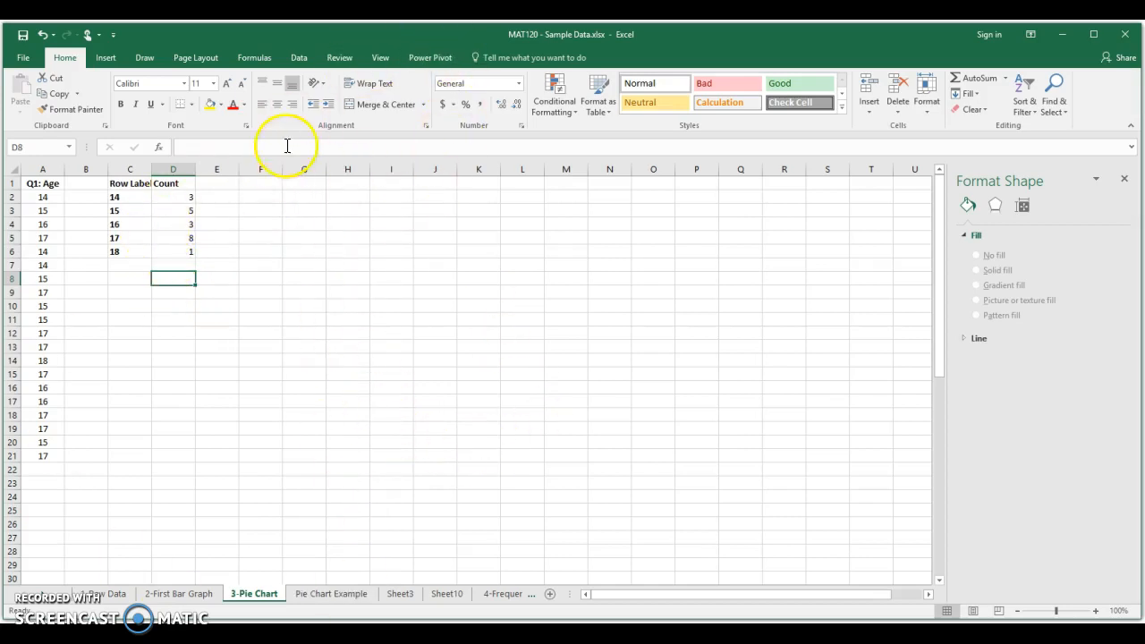
- Try inserting a 2-D pie chart from the whole age table C1:D6, and undo the insertion
left_click_drag(125, 182, 182, 248)
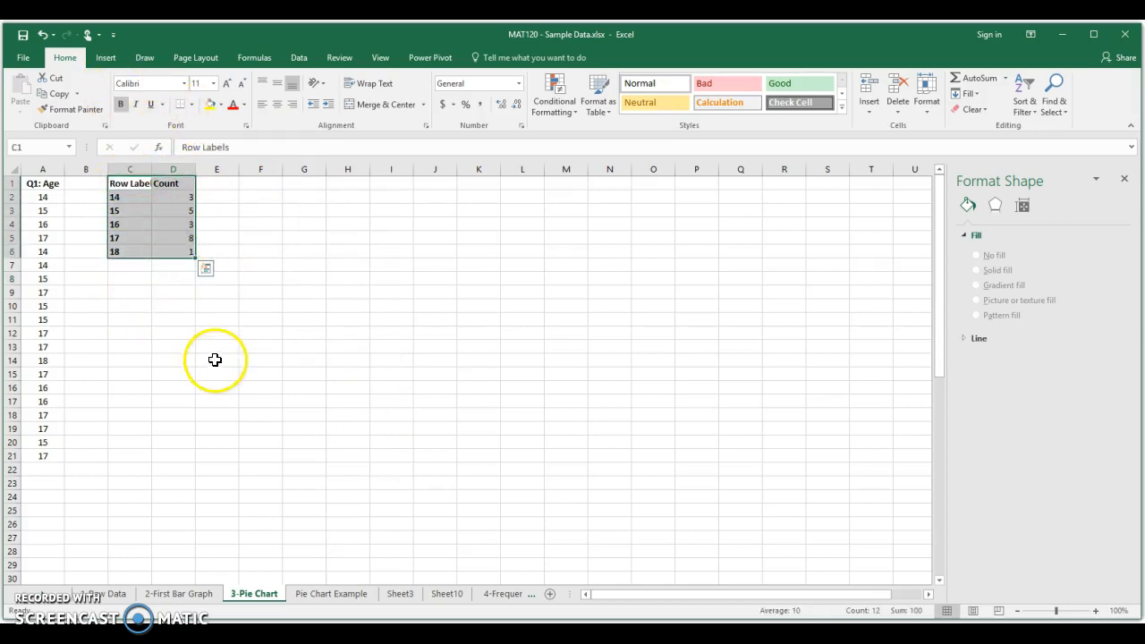
left_click(109, 56)
left_click(517, 109)
left_click(528, 153)
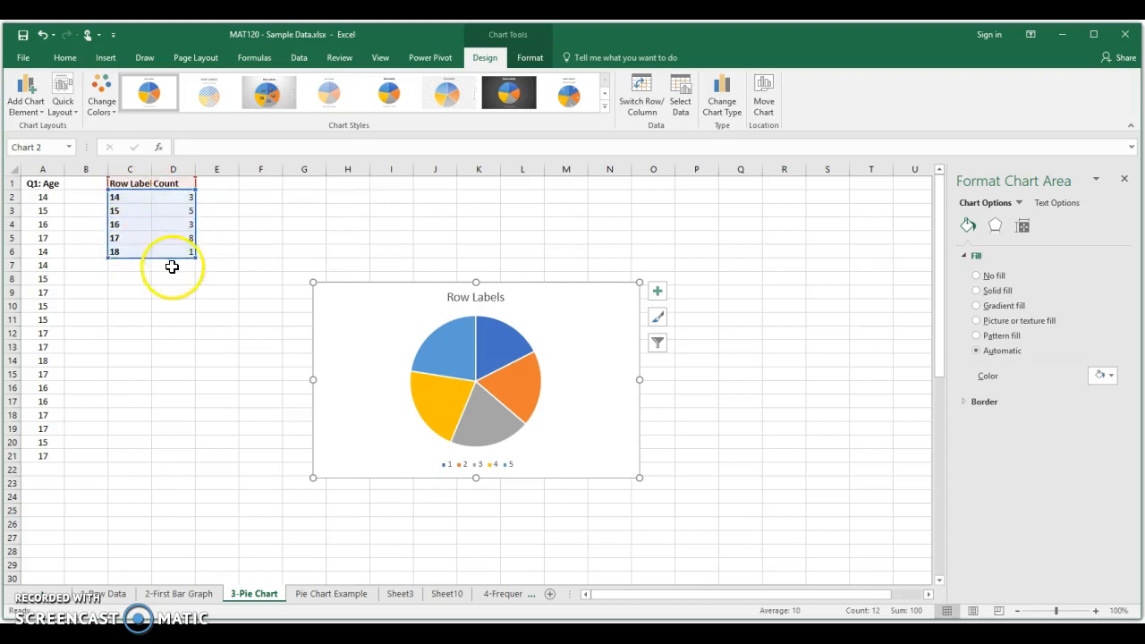
left_click(174, 347)
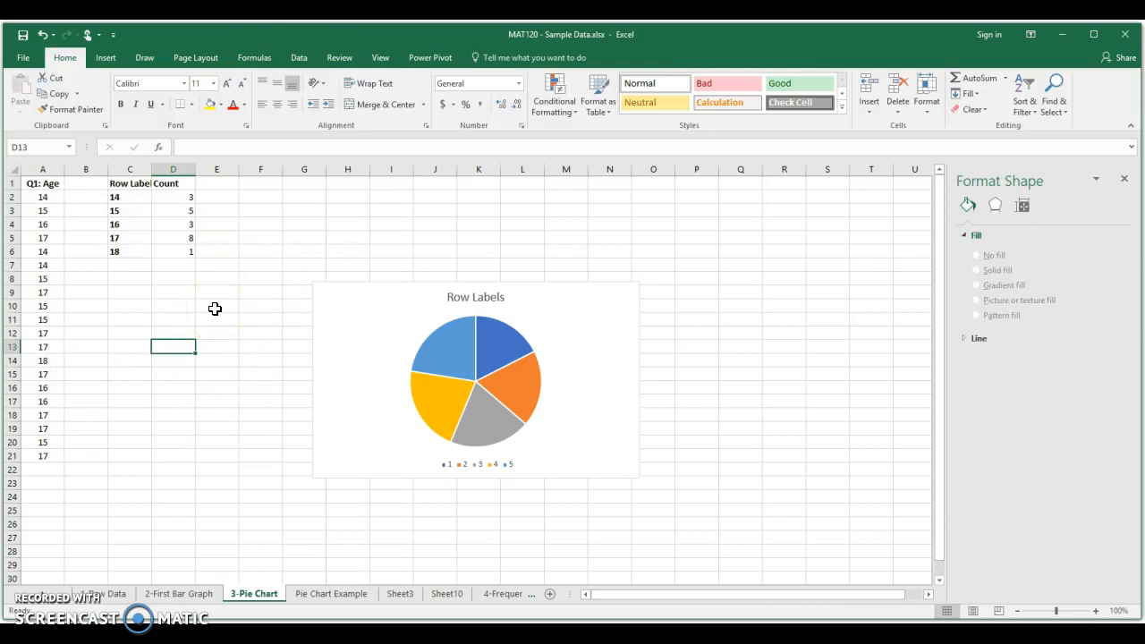
key("ctrl+z")
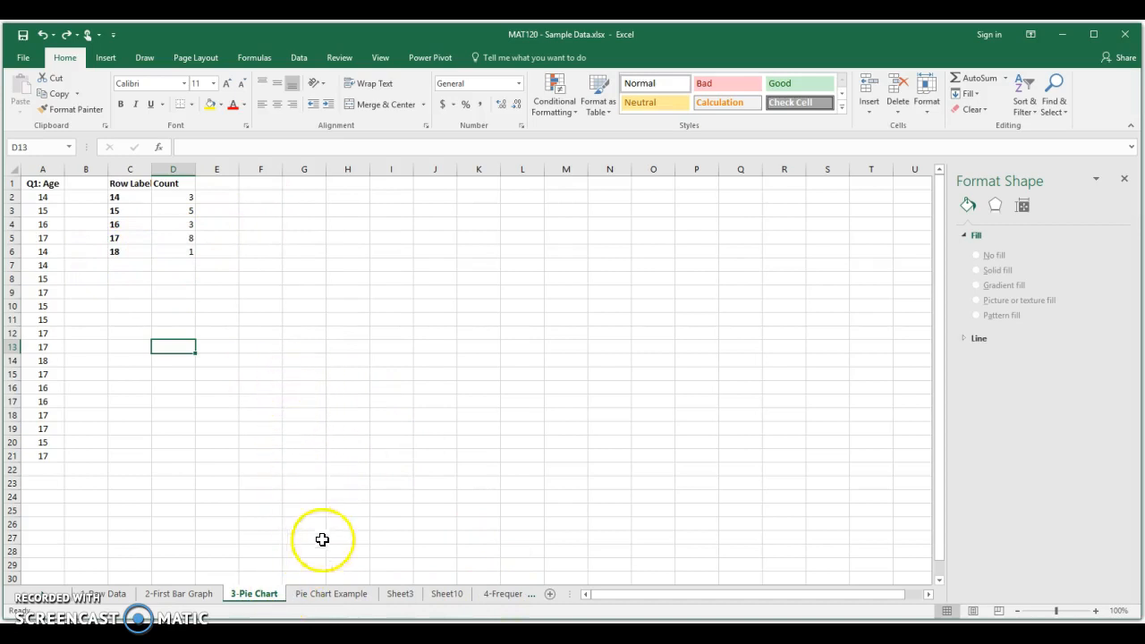
- Open the Pie Chart Example sheet and move its Count pie chart up beside the reindeer table
left_click(329, 596)
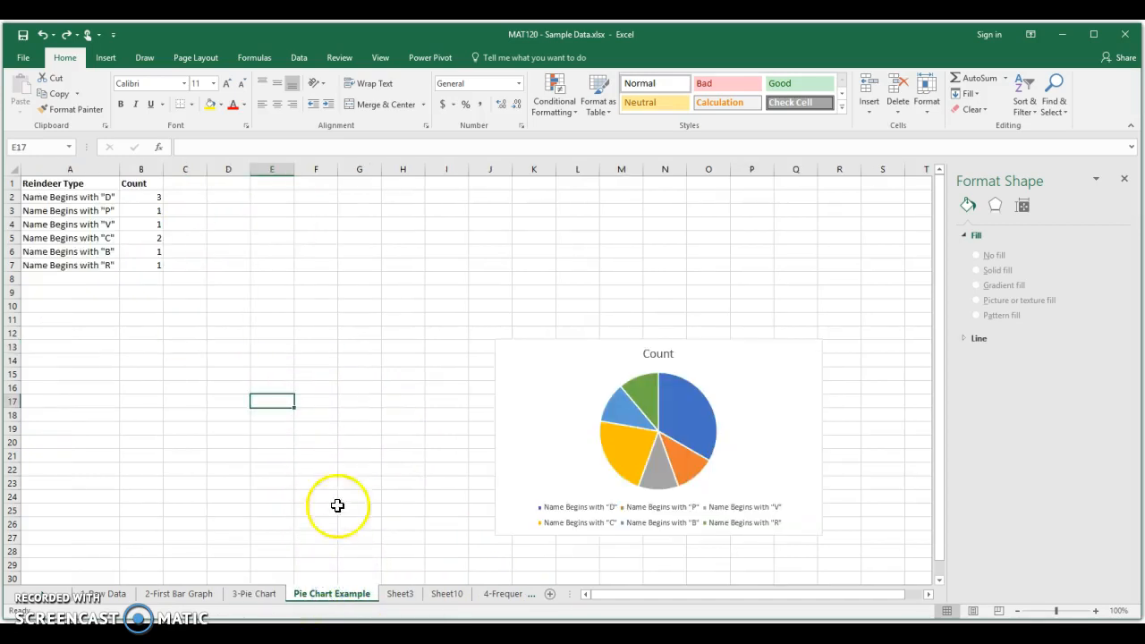
left_click_drag(542, 394, 334, 249)
left_click(150, 319)
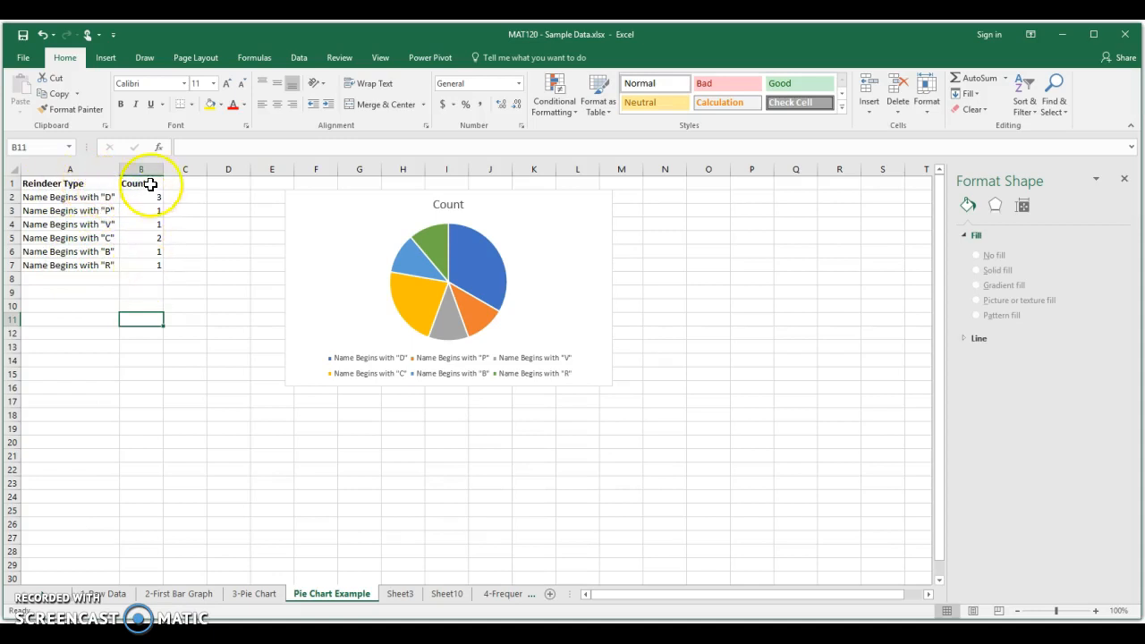
- Examine the Reindeer Type and Count columns that feed the example pie chart
left_click_drag(150, 263, 51, 180)
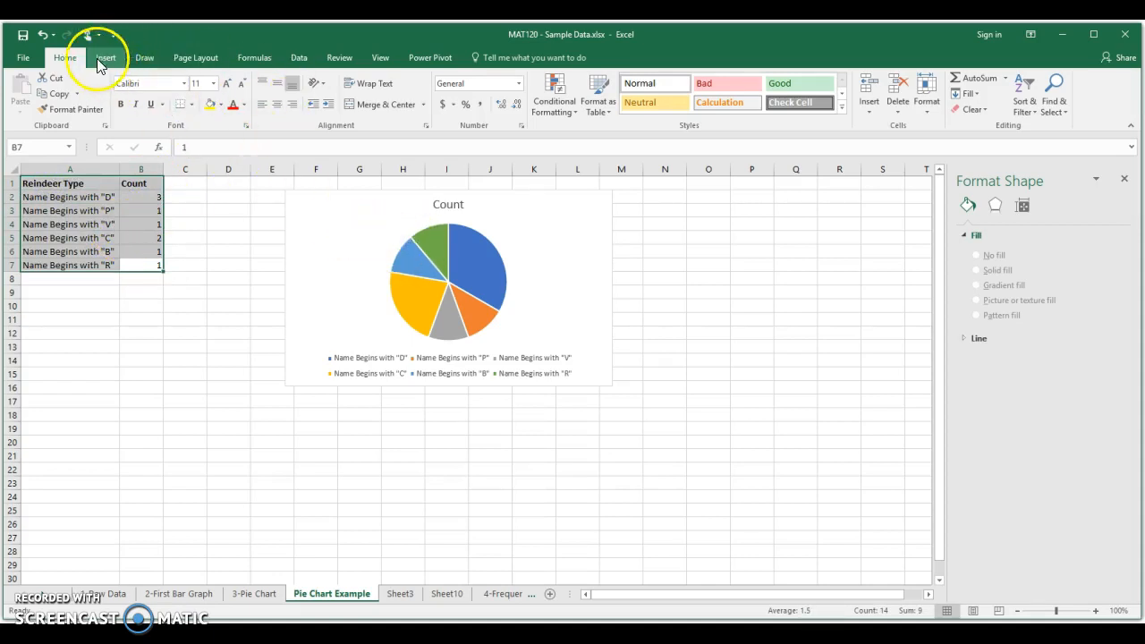
left_click(89, 186)
left_click(89, 266)
left_click(91, 280)
left_click_drag(82, 186, 98, 274)
left_click_drag(141, 182, 149, 270)
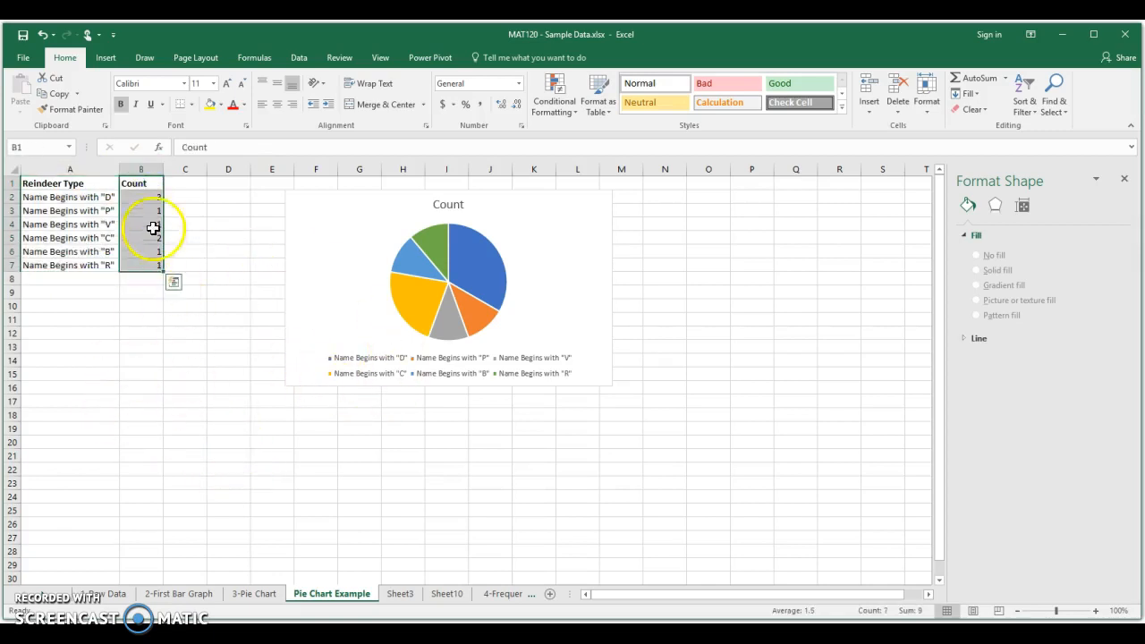
left_click_drag(80, 184, 85, 274)
left_click_drag(145, 183, 153, 271)
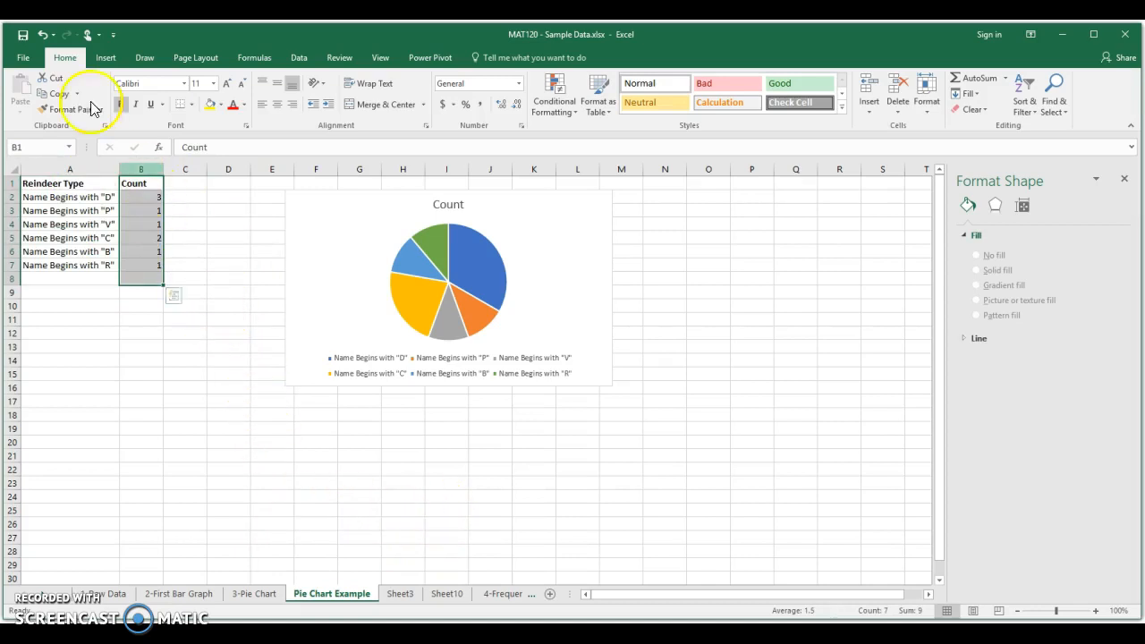
- Insert a blank 2-D pie chart on the 3-Pie Chart sheet, starting from an empty cell
left_click(261, 594)
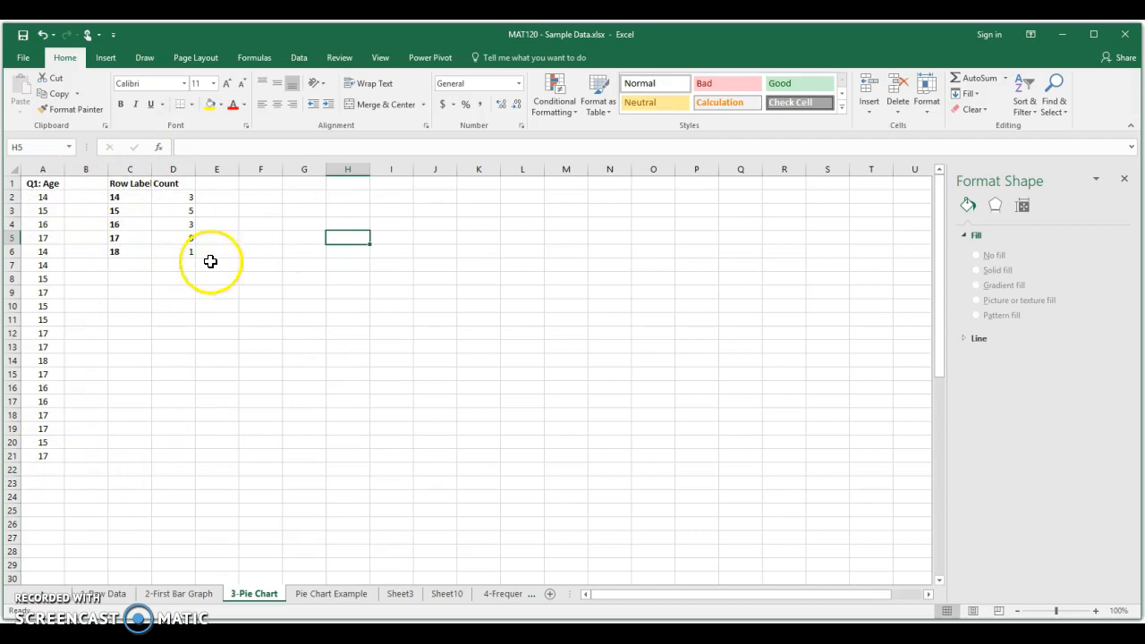
left_click(296, 209)
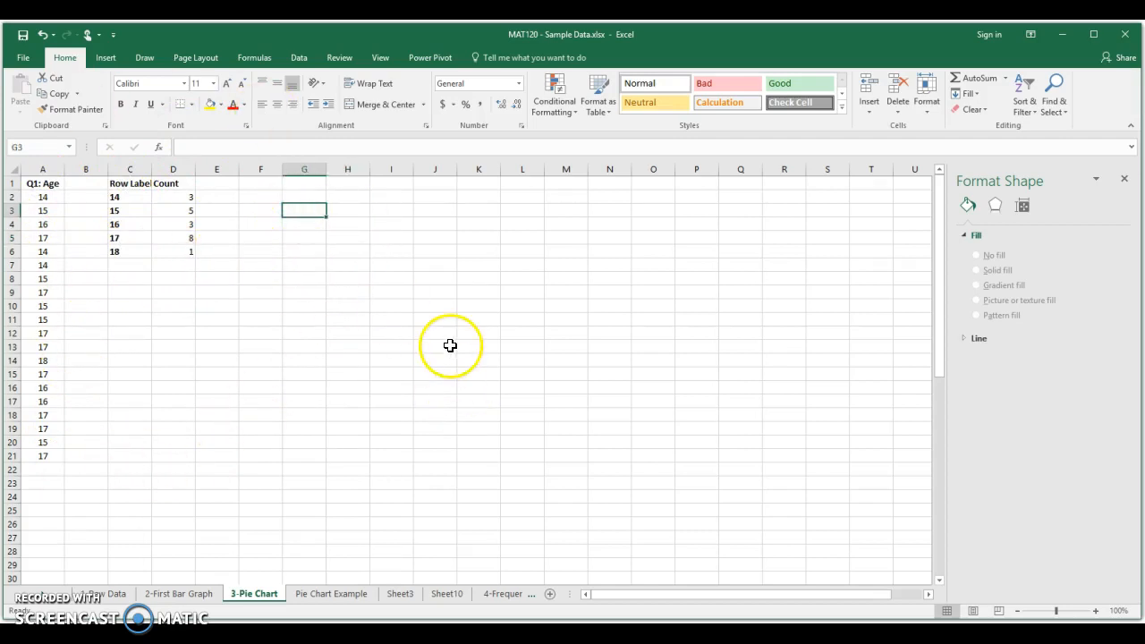
left_click(101, 55)
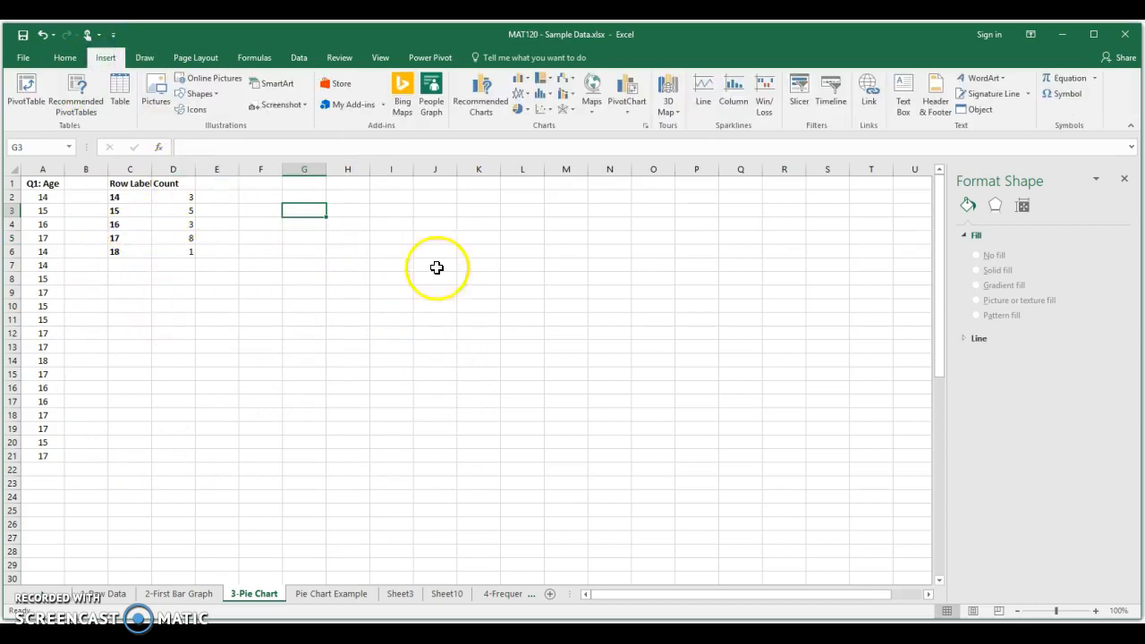
left_click(520, 108)
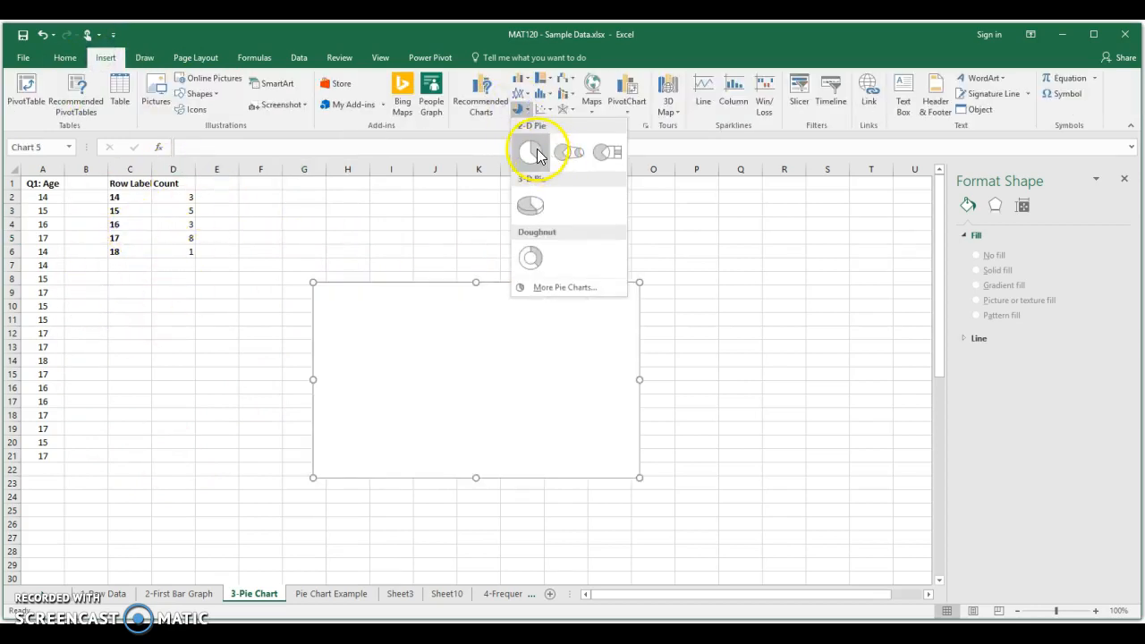
left_click(535, 150)
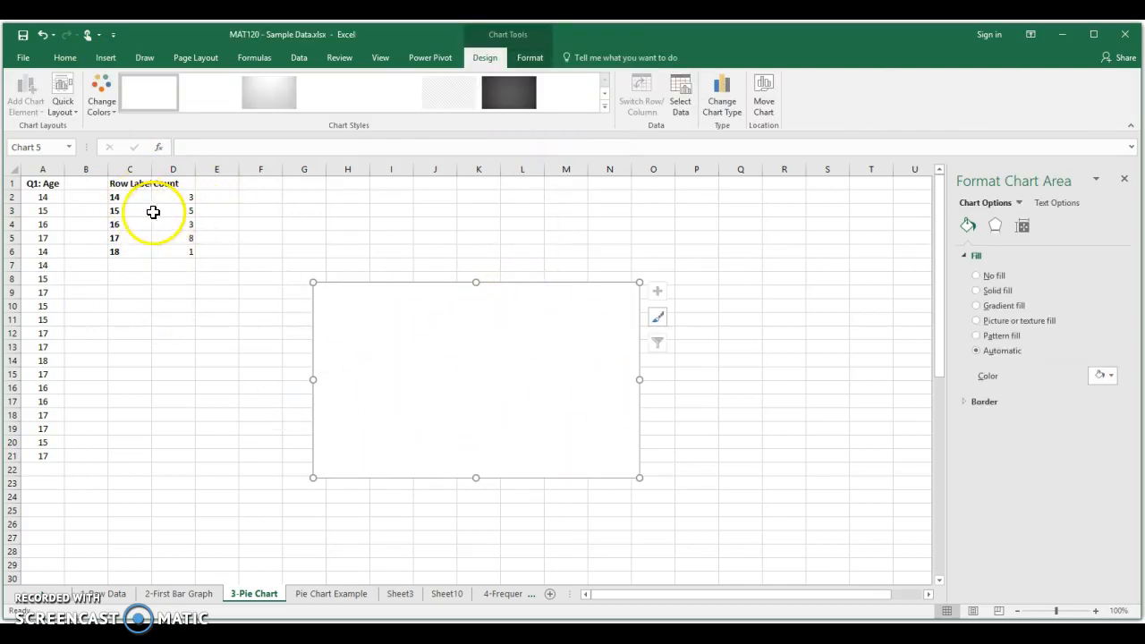
- Open the blank chart's data source settings and set the chart data range to the age counts in D2:D6
left_click(482, 366)
right_click(483, 366)
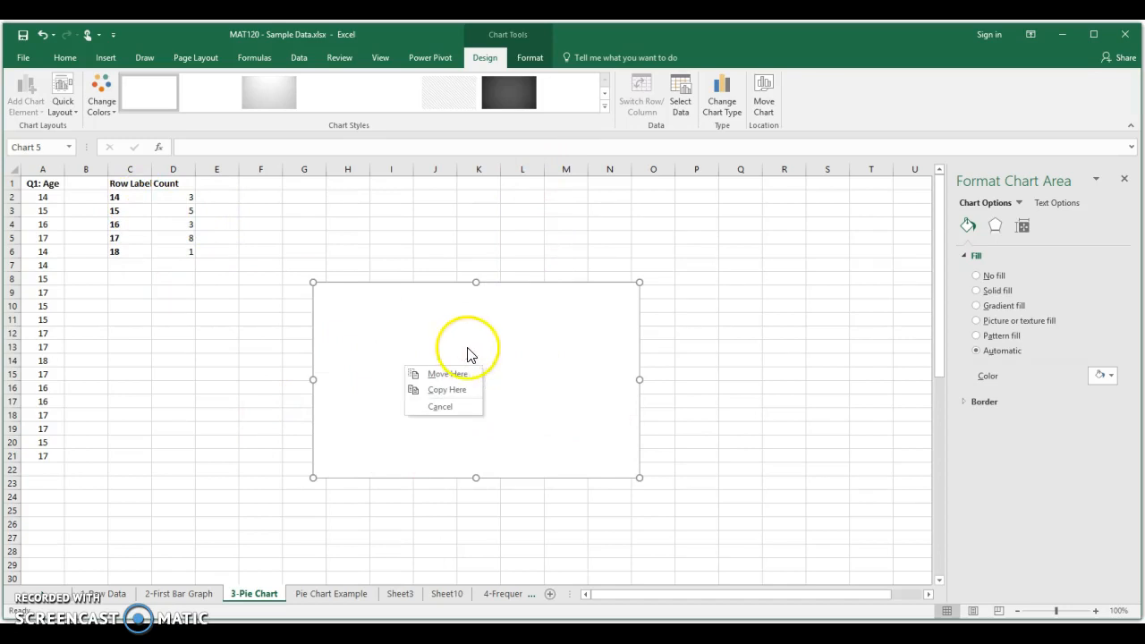
left_click(468, 355)
right_click(463, 343)
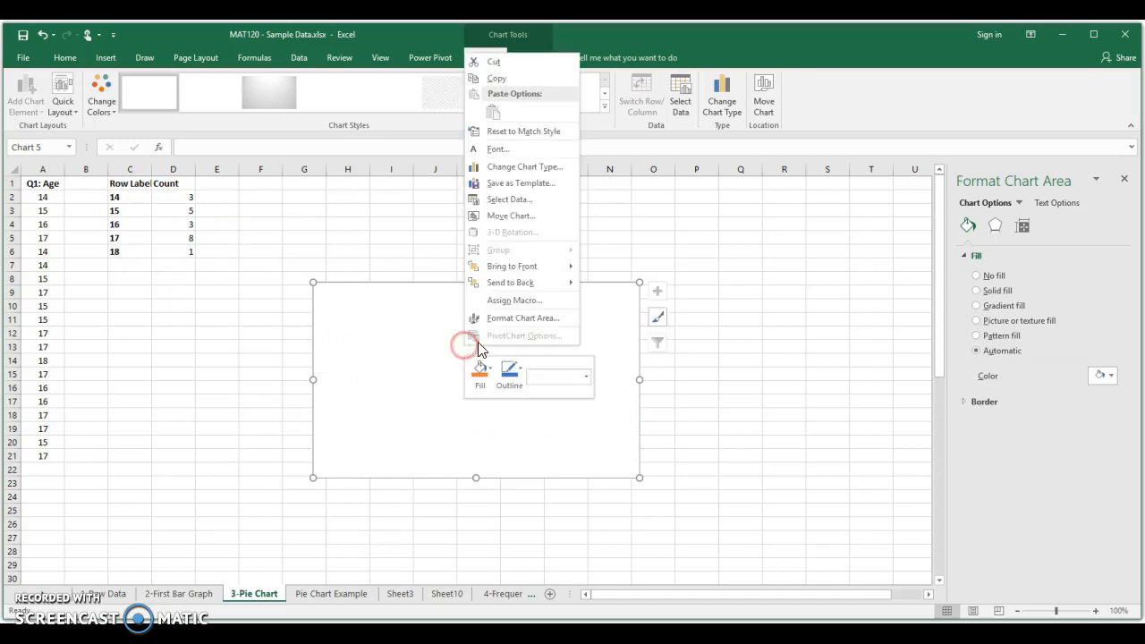
left_click(537, 204)
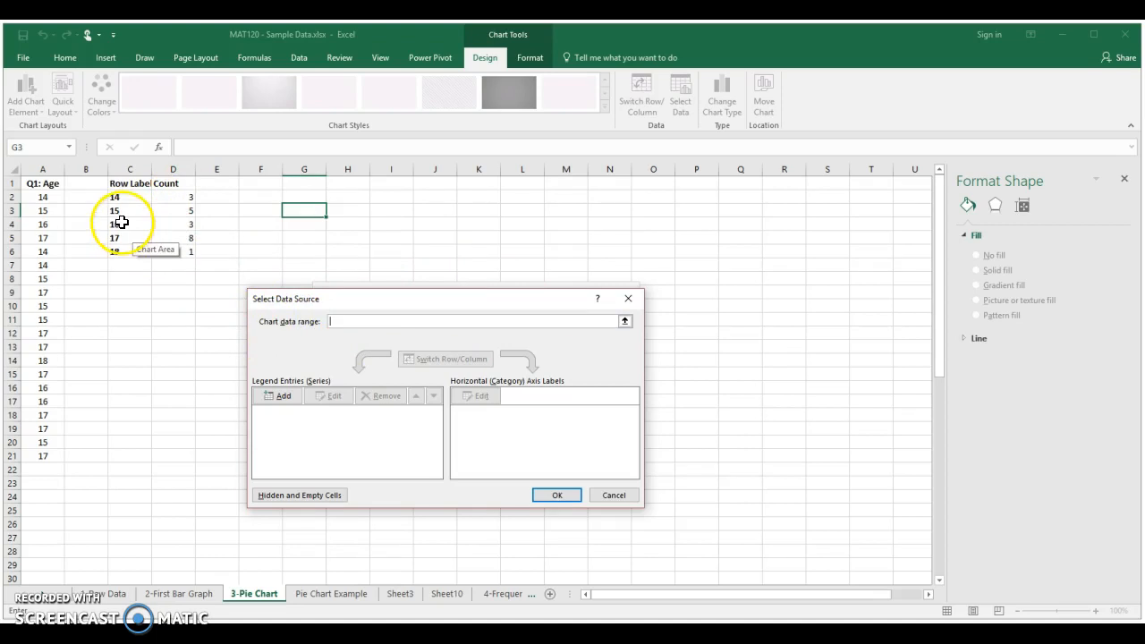
left_click_drag(172, 198, 174, 254)
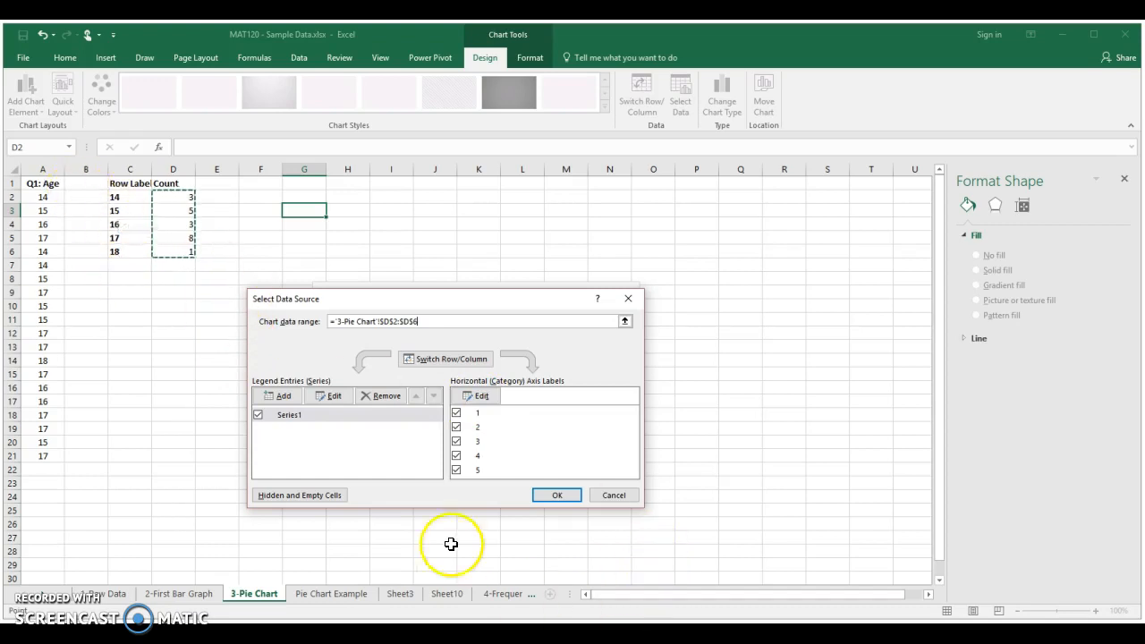
- Set the pie chart's category axis labels to the ages in C2:C6 and apply the data source
left_click(484, 398)
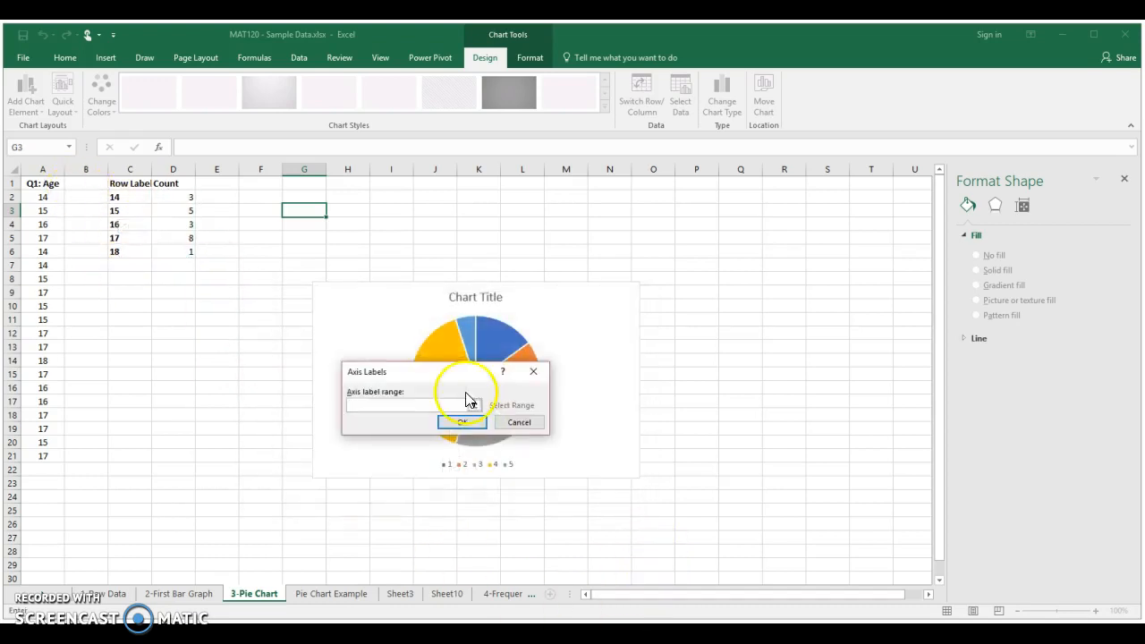
left_click_drag(123, 197, 125, 256)
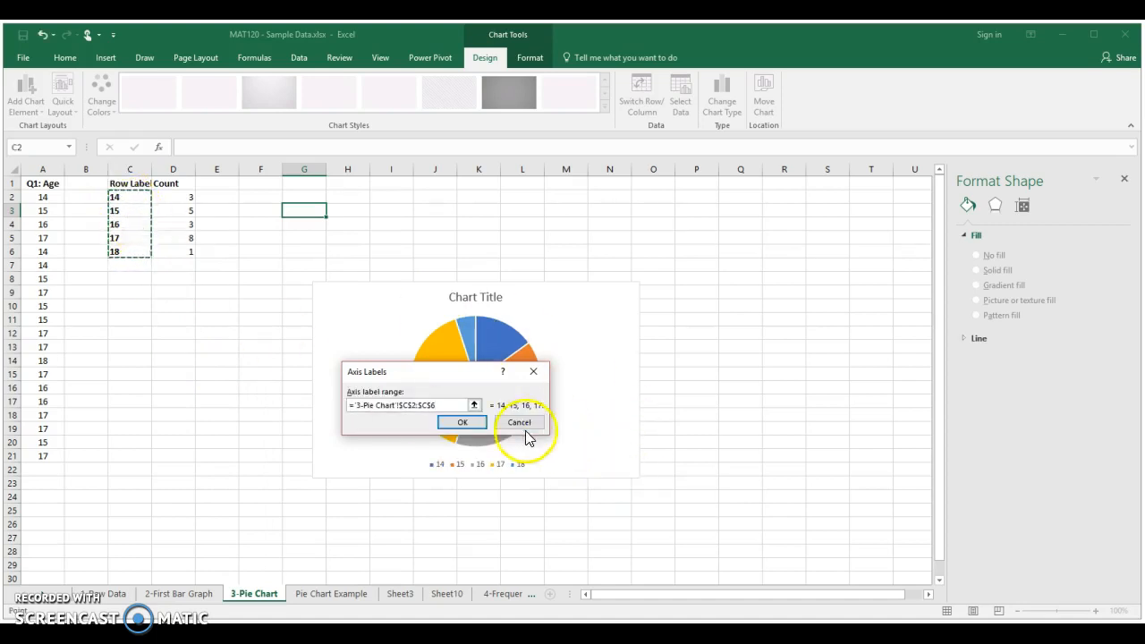
left_click(459, 422)
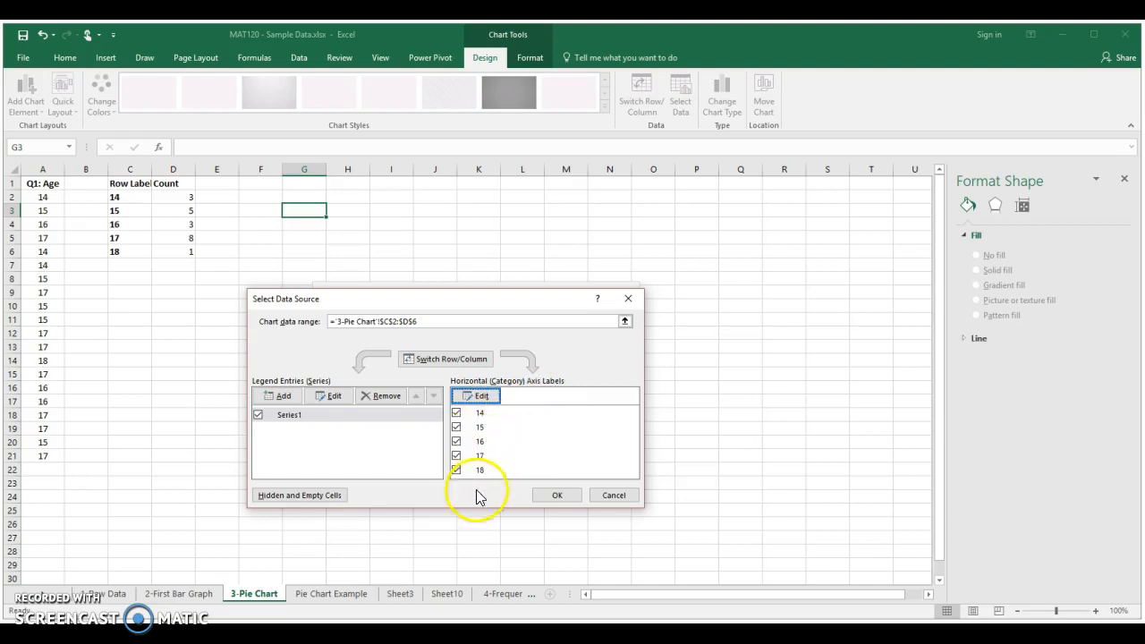
left_click(560, 496)
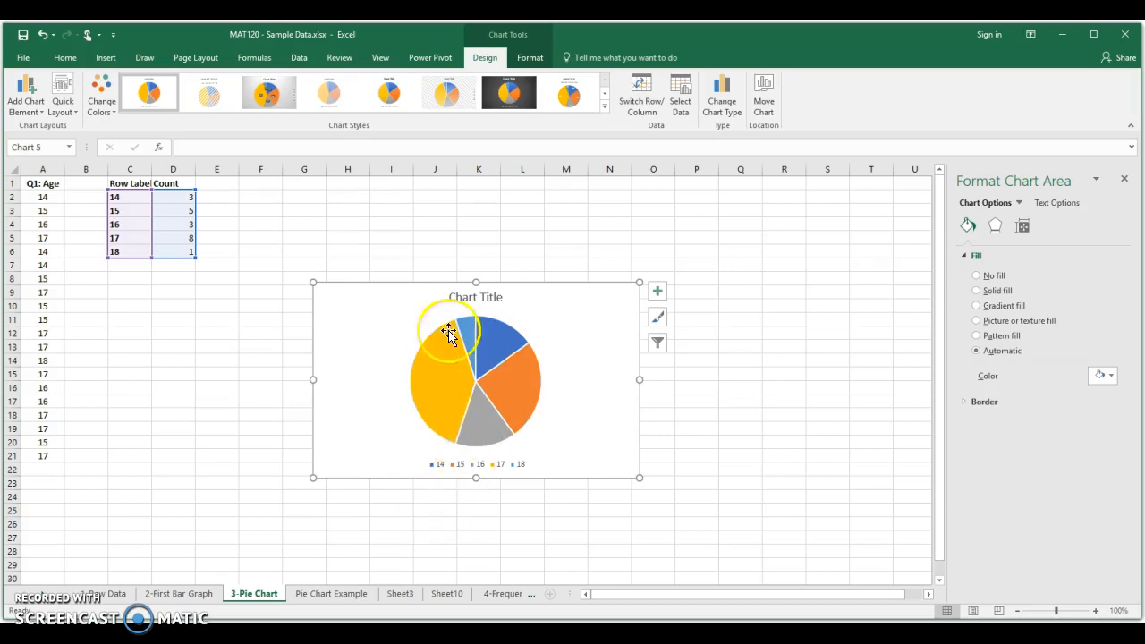
- Title the pie chart "Ages of Respondents" and deselect the chart
mouse_move(434, 374)
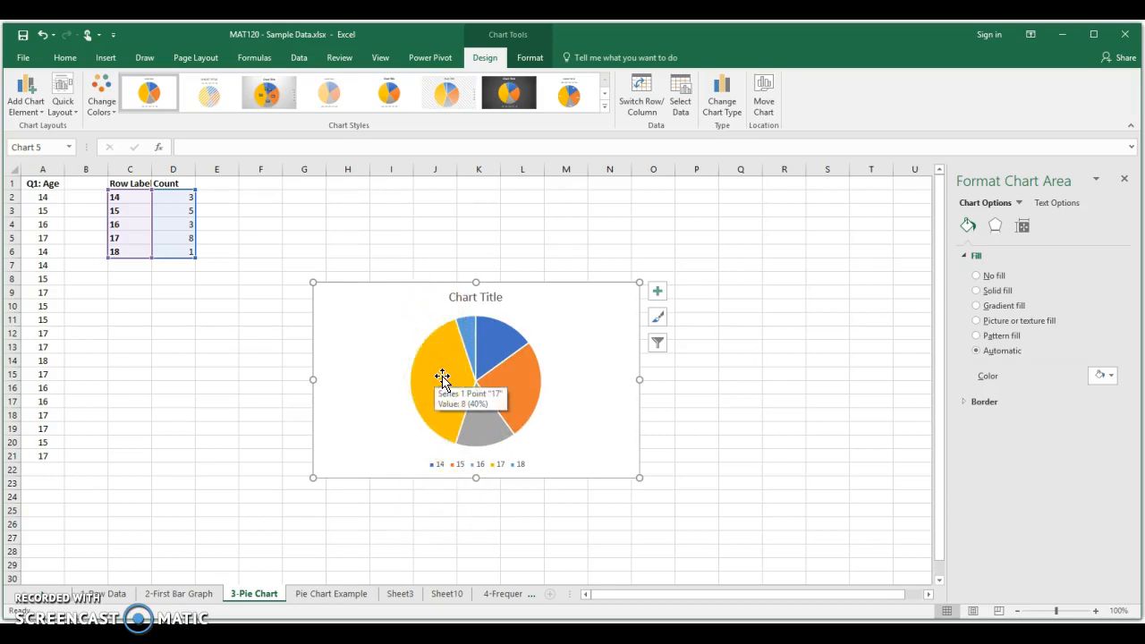
left_click(478, 320)
left_click(478, 297)
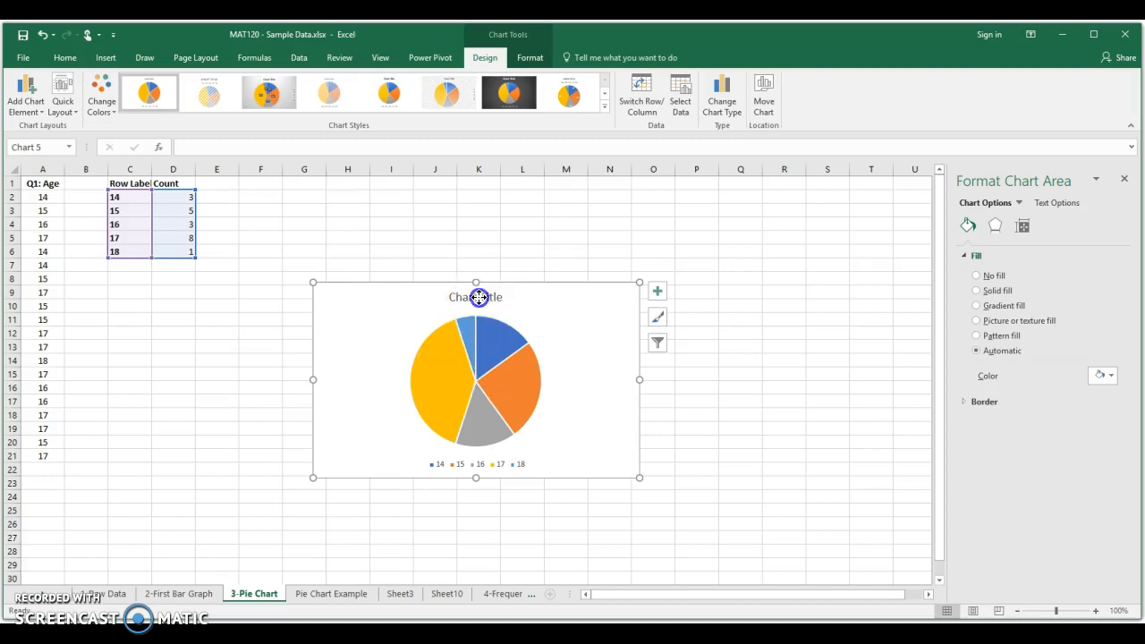
triple_click(491, 299)
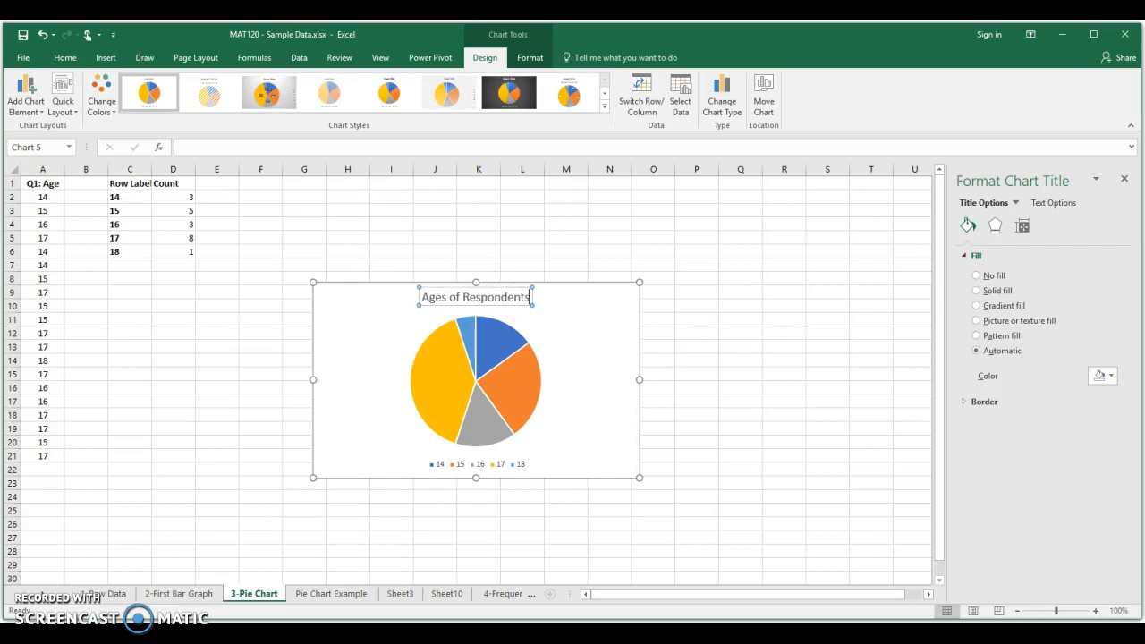
left_click(614, 328)
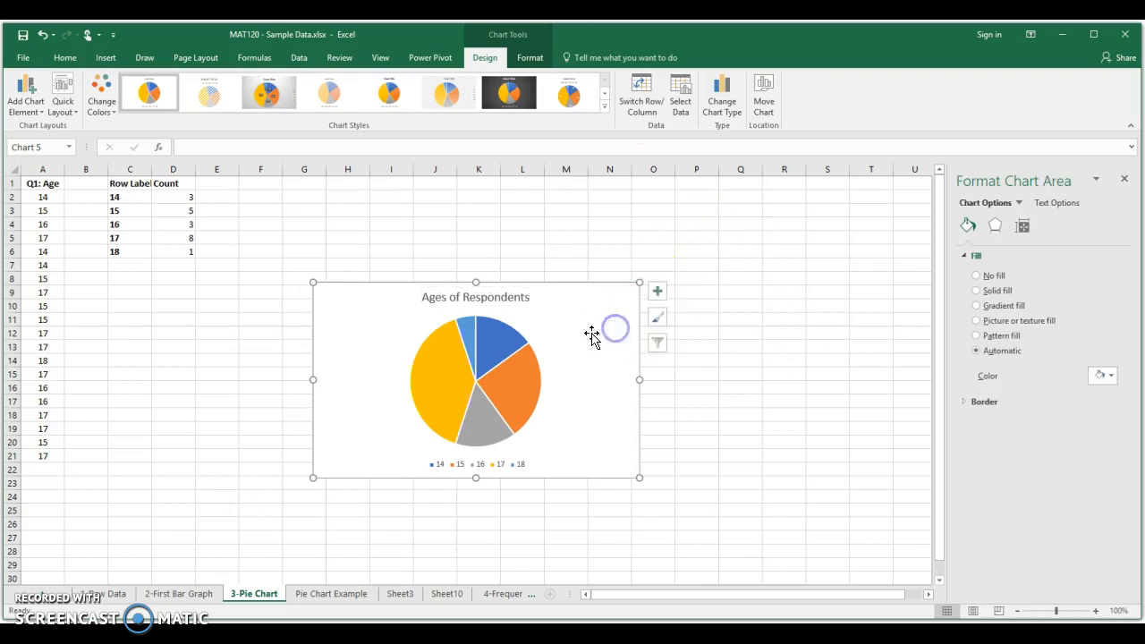
left_click(897, 401)
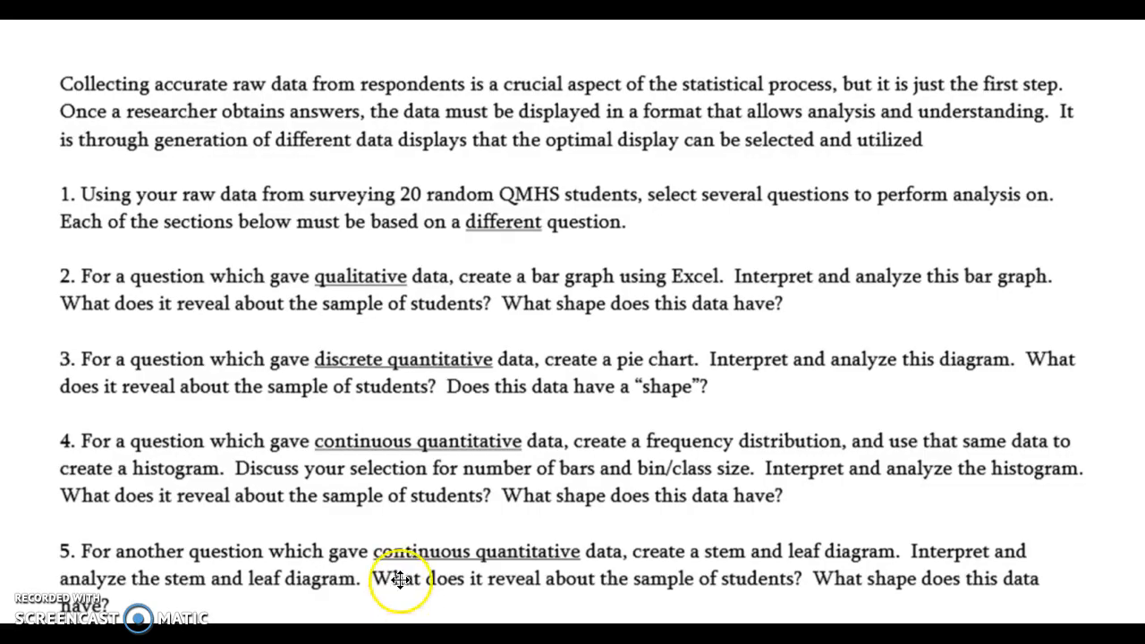
- Switch to the assignment in SMART Notebook and review its project instructions
scroll(396, 388, "up", 3)
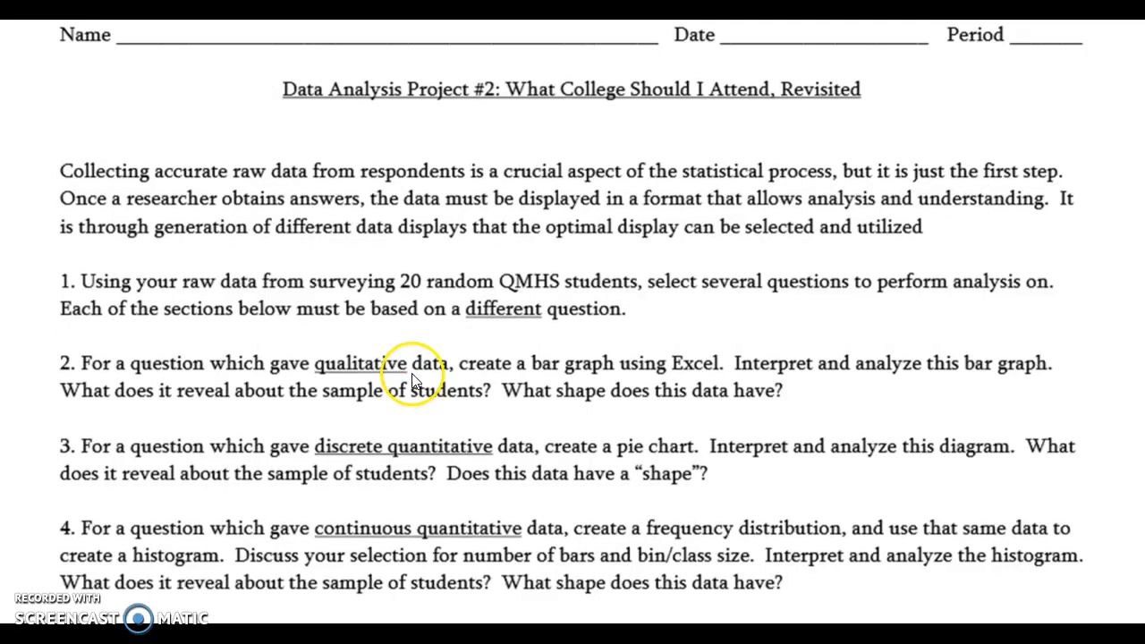
scroll(514, 255, "up", 1)
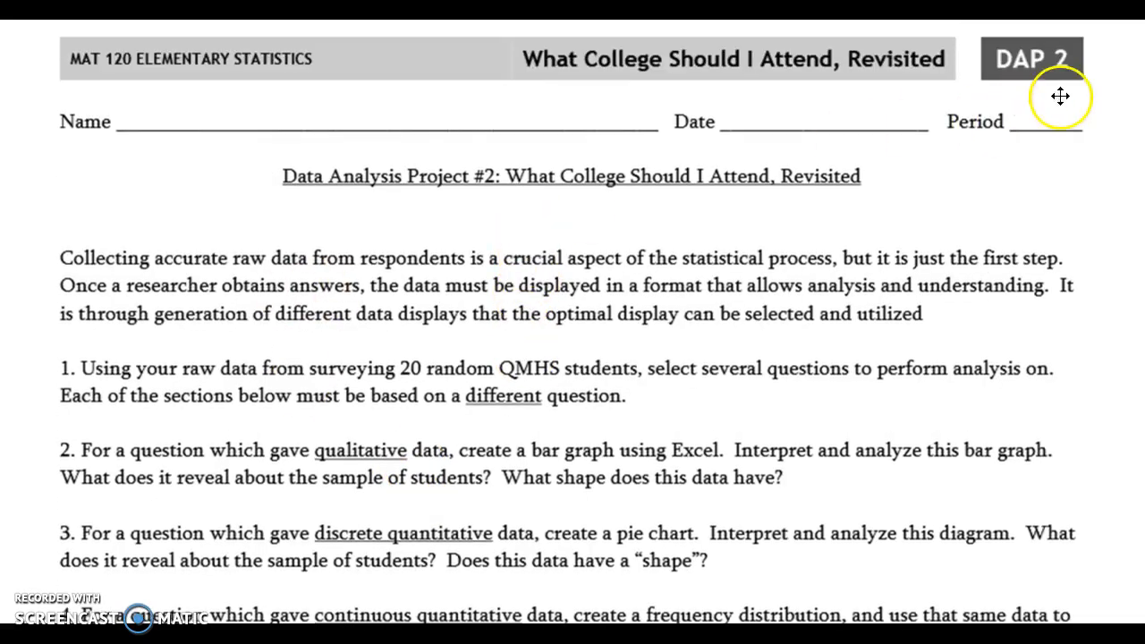